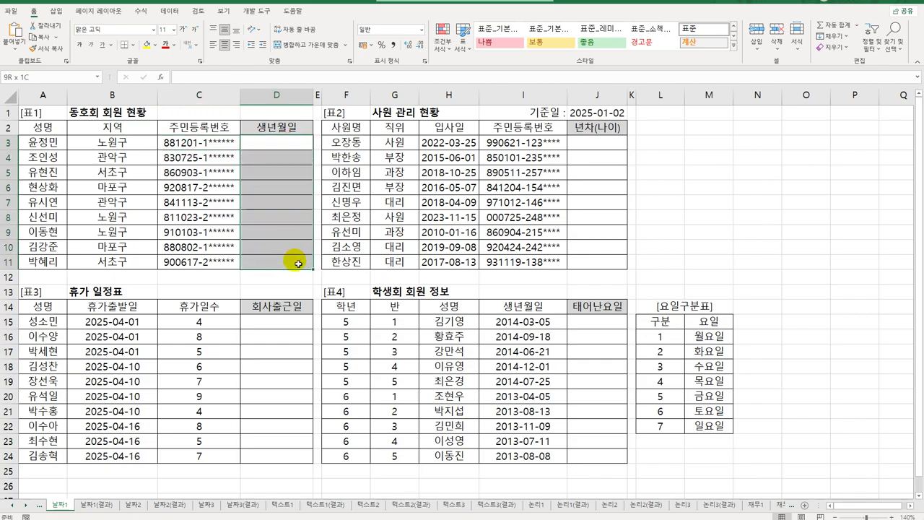
Step: Start a DATE formula in D3 of [표1] with MID(C3,1,2) as the year argument
{"action": "left_click", "coordinate": [199, 141]}
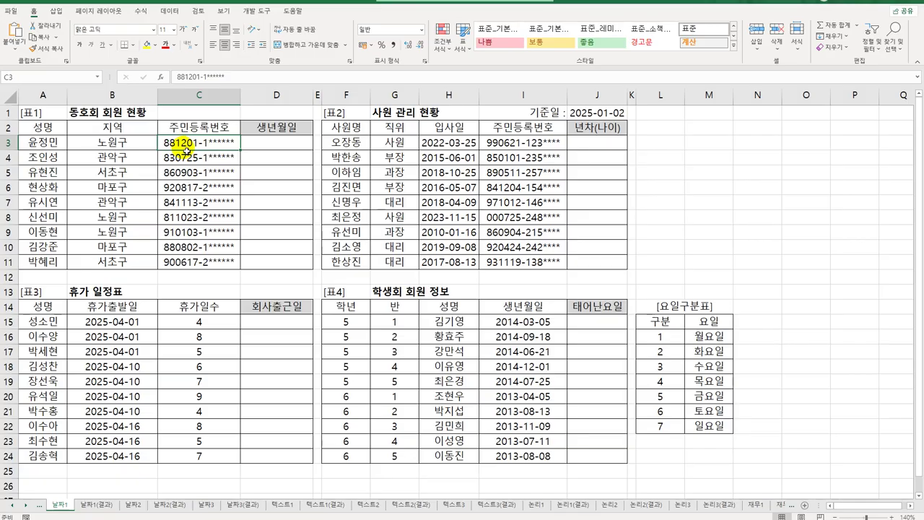
{"action": "left_click", "coordinate": [265, 145]}
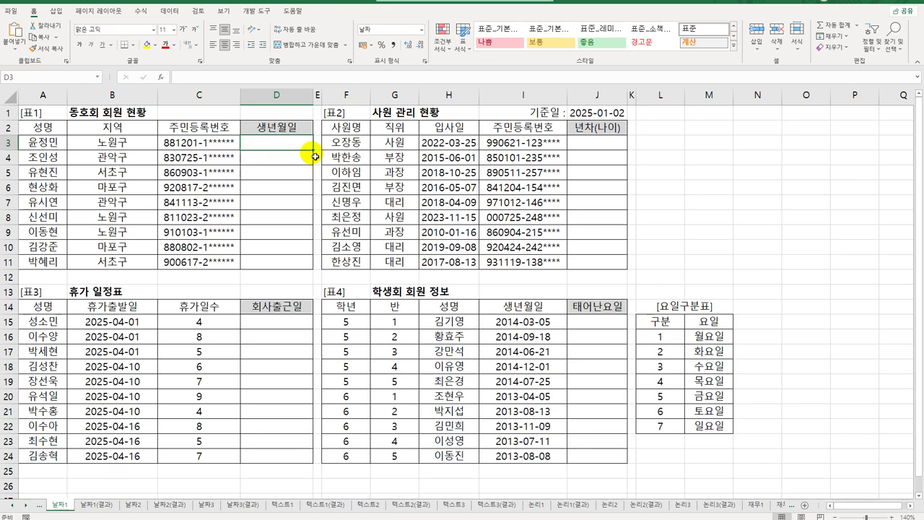
{"action": "type", "text": "="}
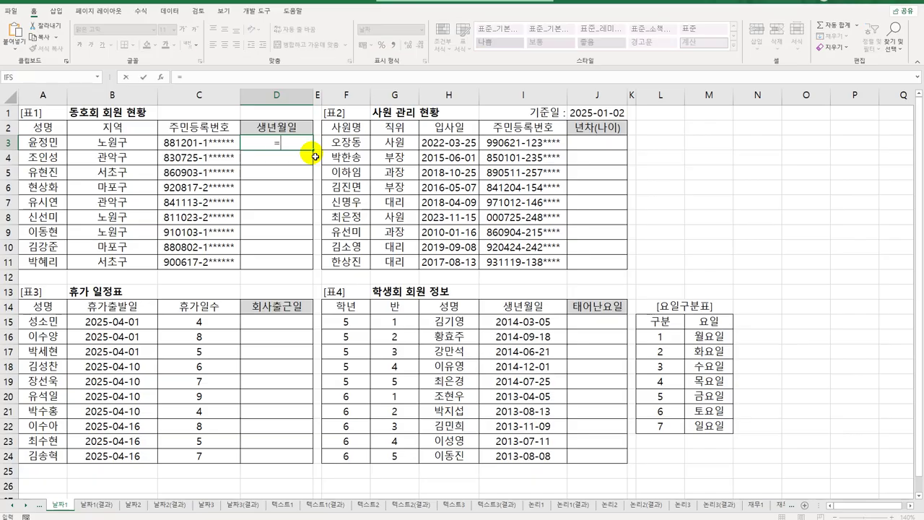
{"action": "type", "text": "da"}
{"action": "key", "text": "Tab"}
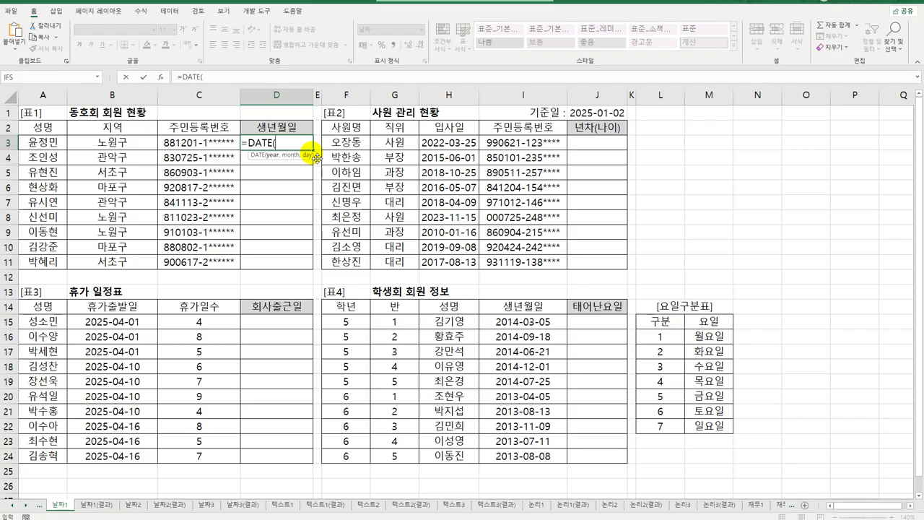
{"action": "type", "text": "mi"}
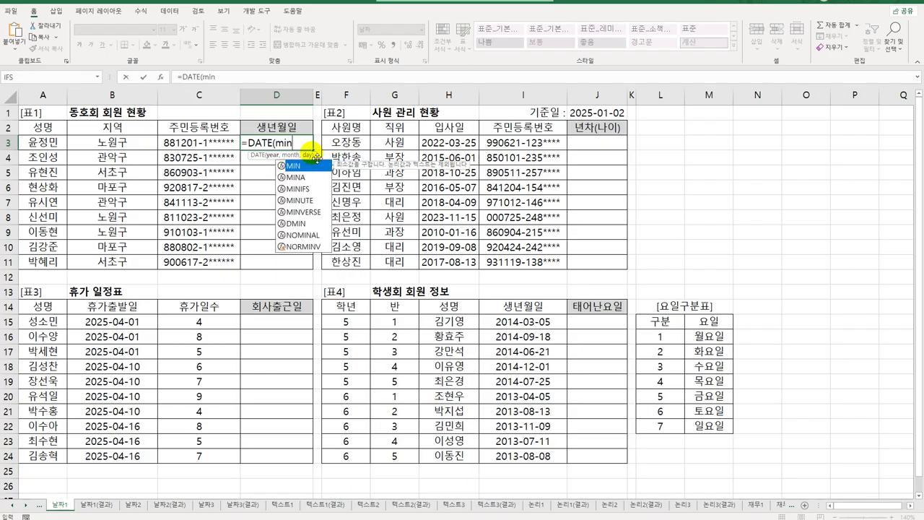
{"action": "type", "text": "d"}
{"action": "key", "text": "Tab"}
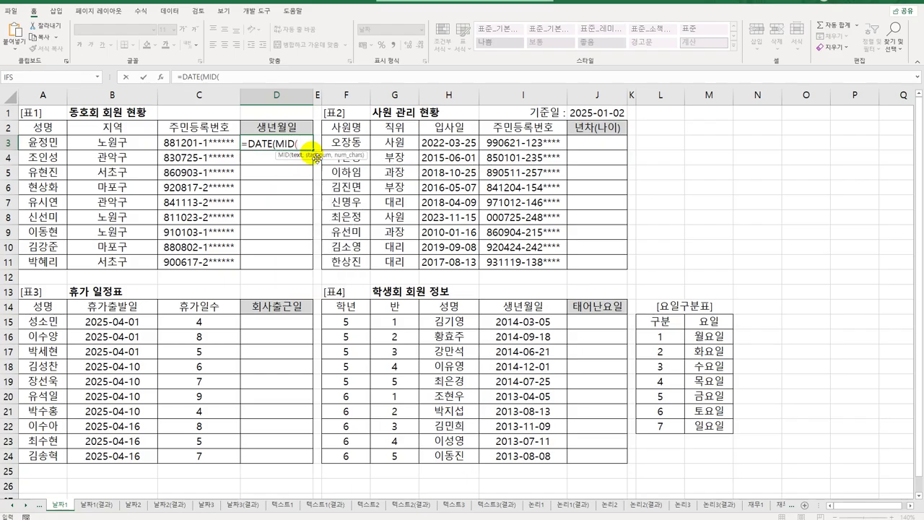
{"action": "key", "text": "Left"}
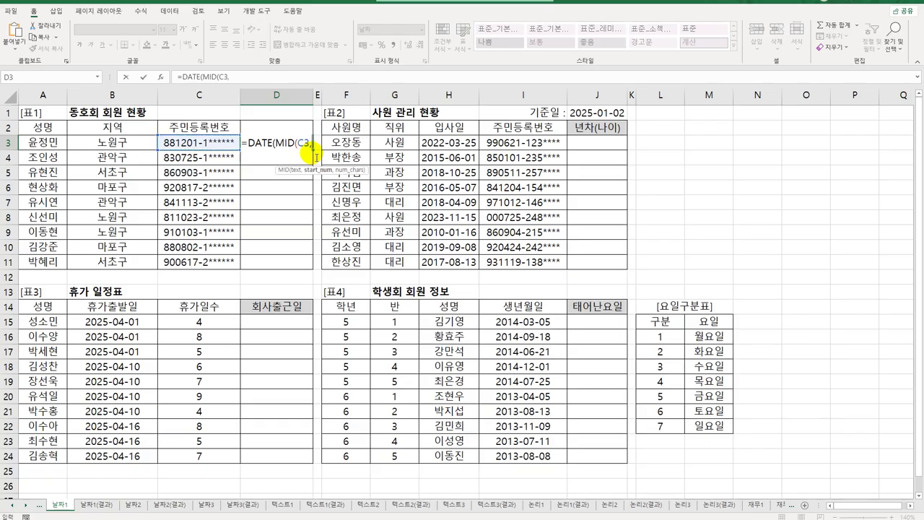
{"action": "type", "text": ",1,"}
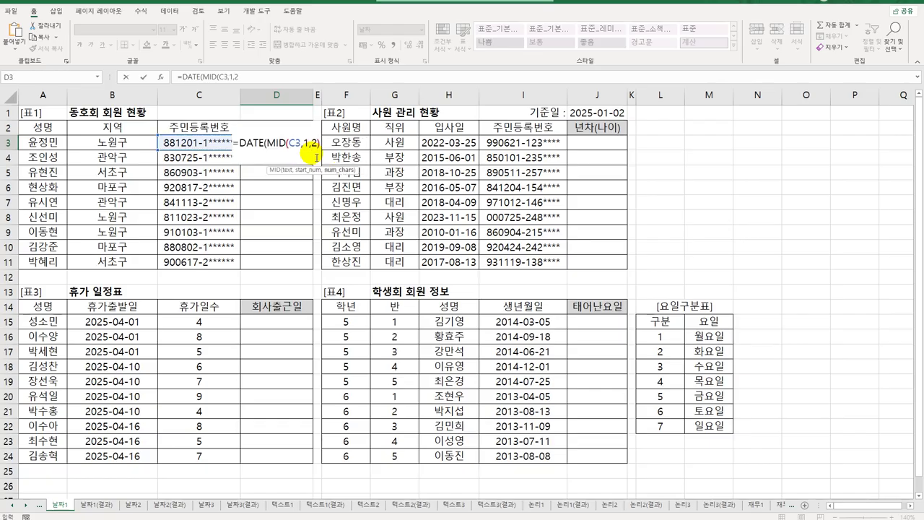
{"action": "type", "text": "2),"}
Step: Complete the D3 formula with MID(C3,3,2) as month and MID(C3,5,2) as day, and fill it down to D11
{"action": "type", "text": "mid("}
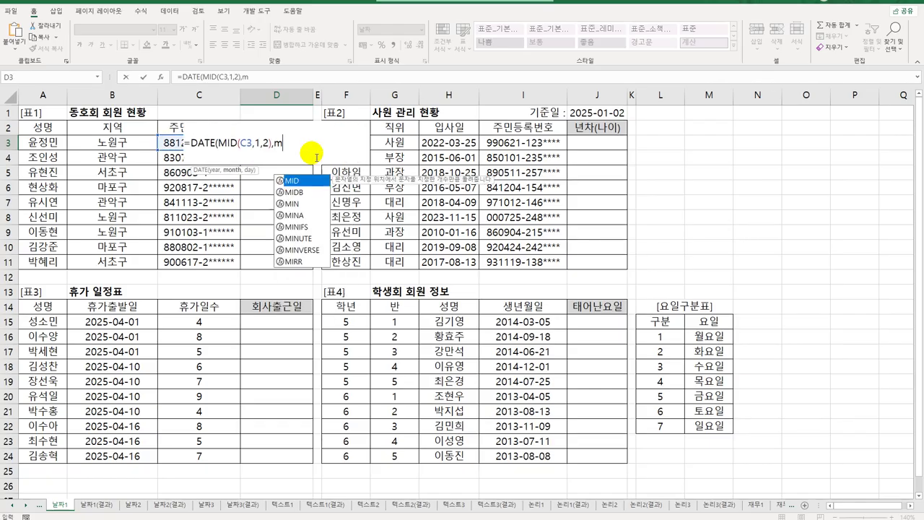
{"action": "type", "text": "C3,"}
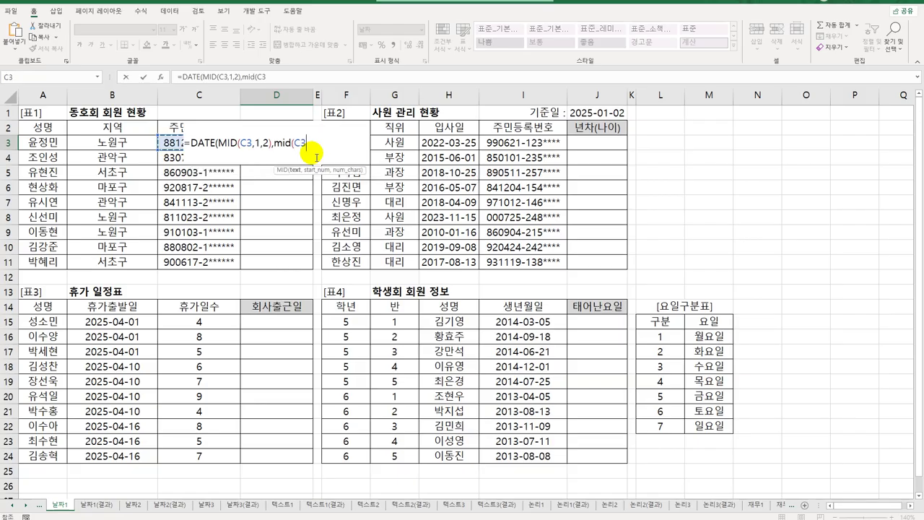
{"action": "type", "text": "3,2),"}
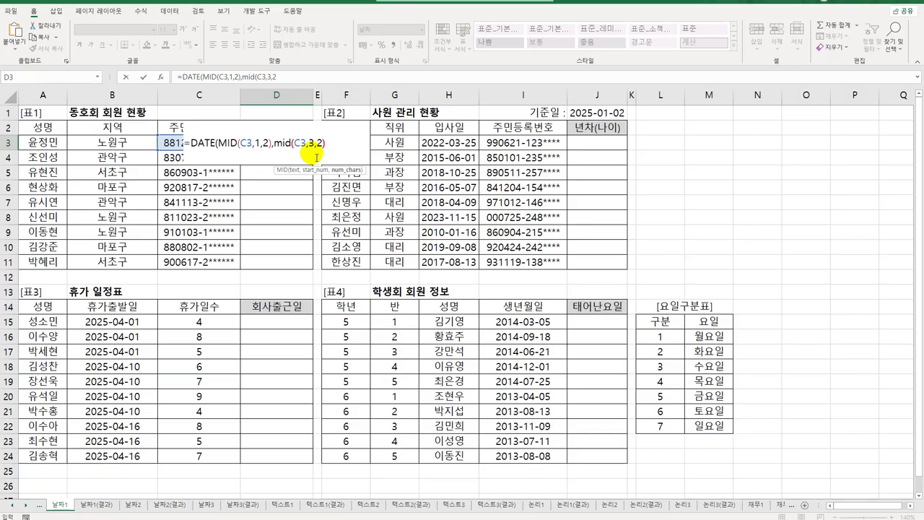
{"action": "type", "text": "mid("}
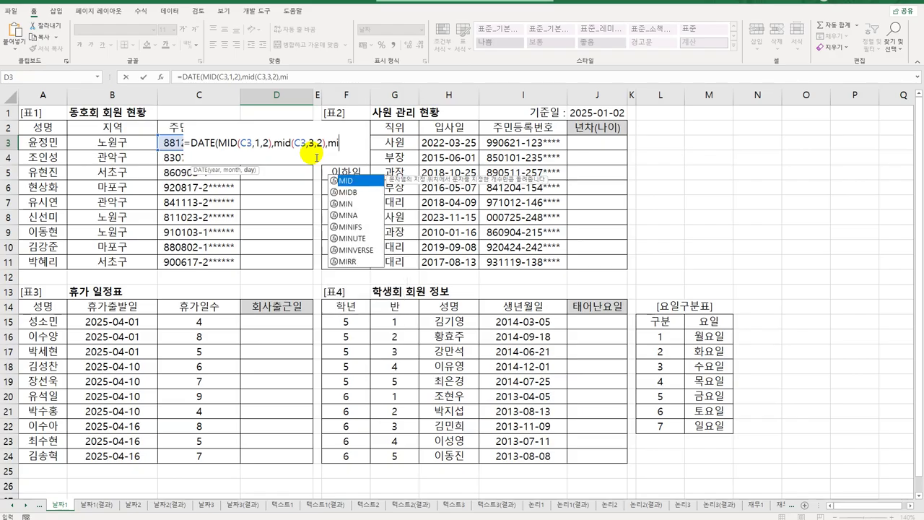
{"action": "key", "text": "Left"}
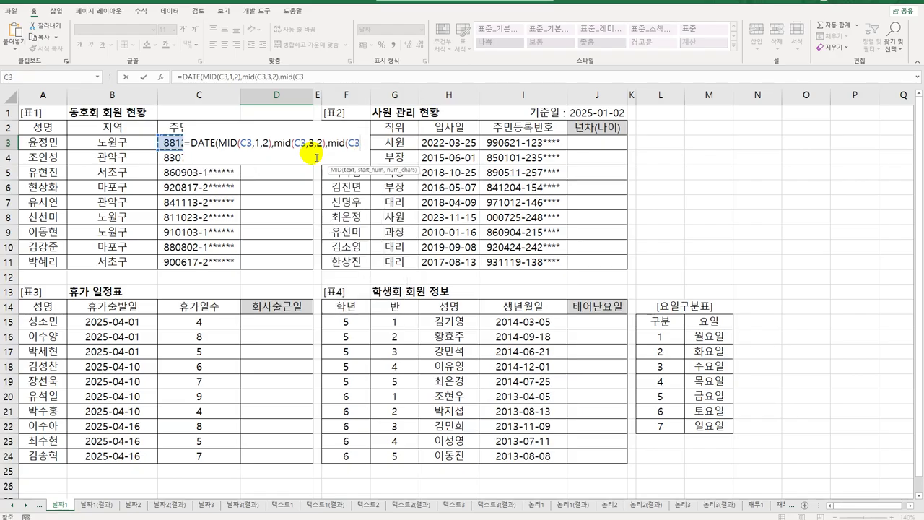
{"action": "type", "text": ",5,2"}
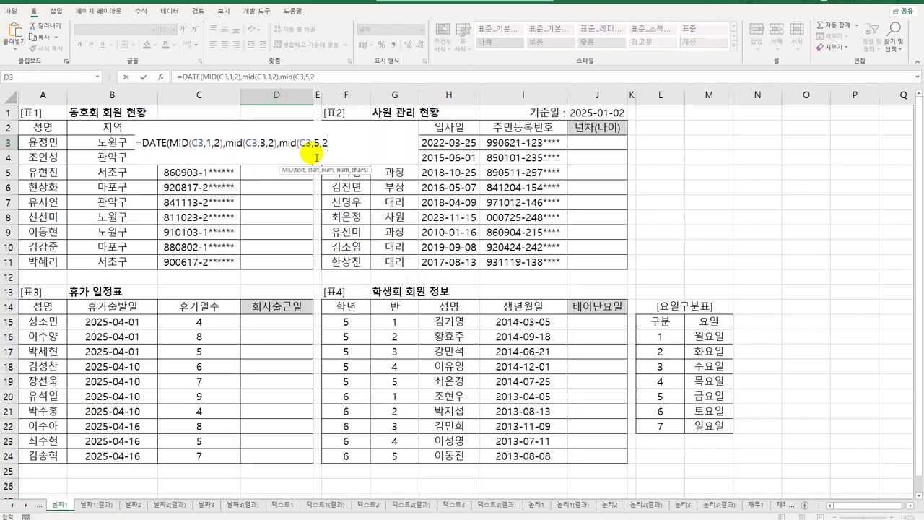
{"action": "type", "text": "))"}
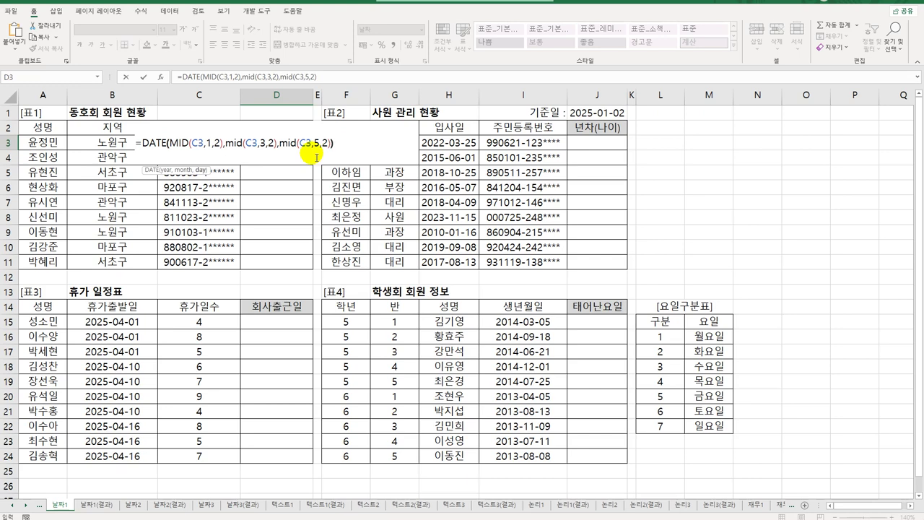
{"action": "key", "text": "Return"}
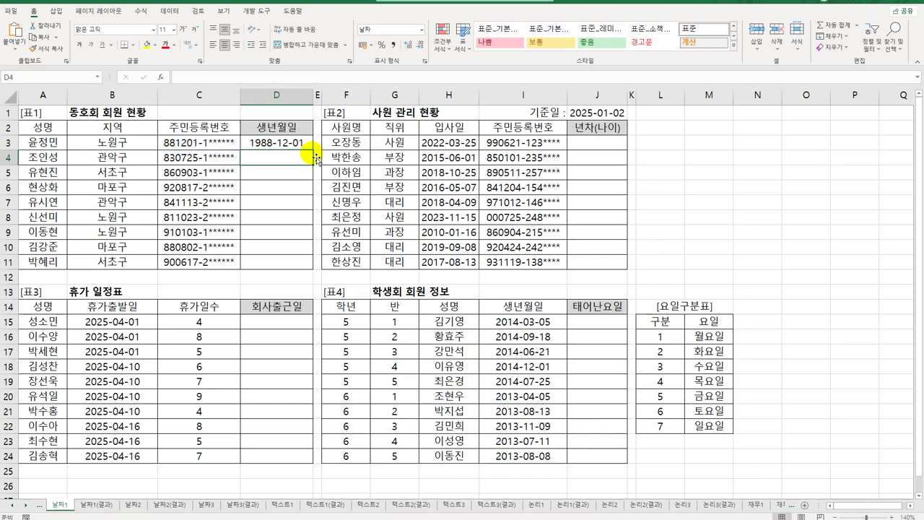
{"action": "key", "text": "Up"}
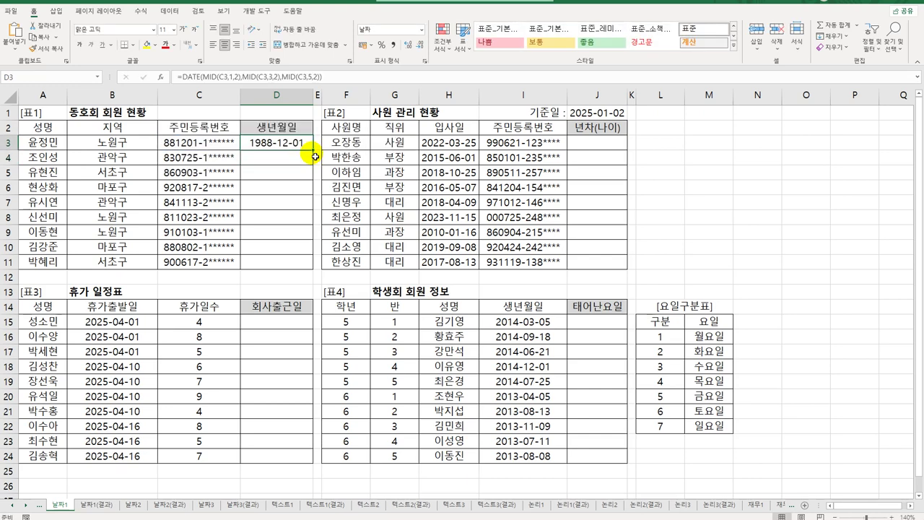
{"action": "left_click_drag", "start_coordinate": [313, 151], "coordinate": [307, 265]}
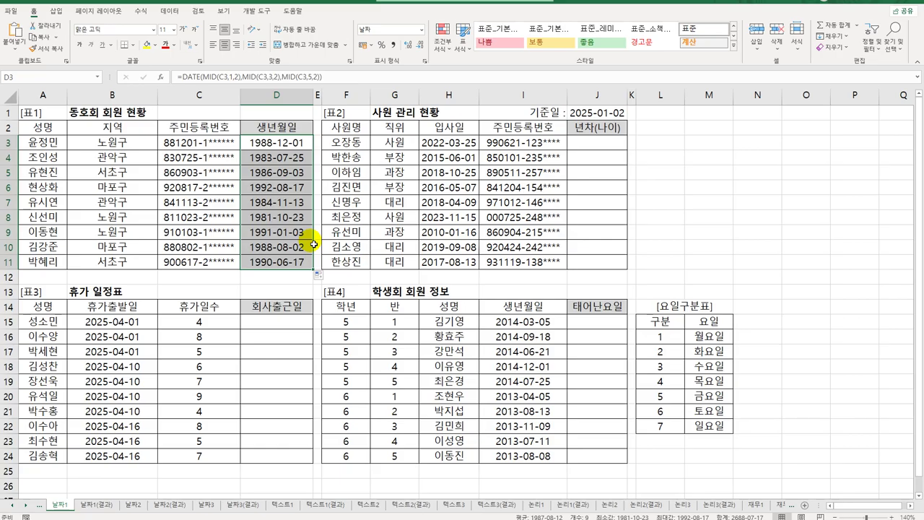
Step: Start the 년차(나이) formula in J3 of [표2] with =YEAR($J$1)-YEAR(H3)
{"action": "left_click", "coordinate": [612, 149]}
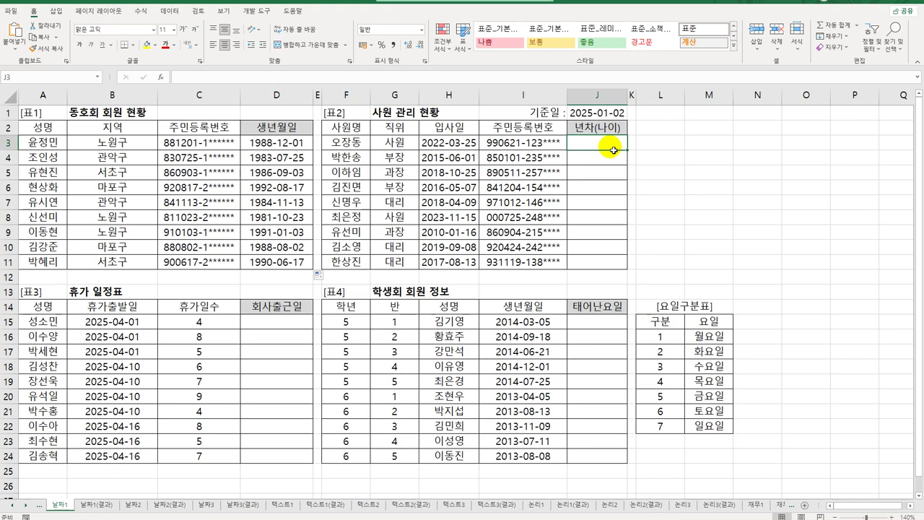
{"action": "type", "text": "=Y"}
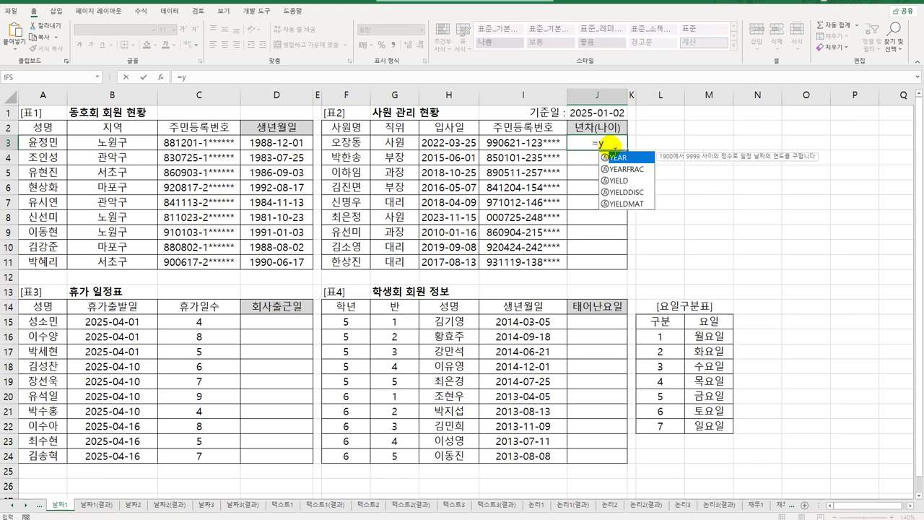
{"action": "key", "text": "Tab"}
{"action": "key", "text": "Up"}
{"action": "key", "text": "Up"}
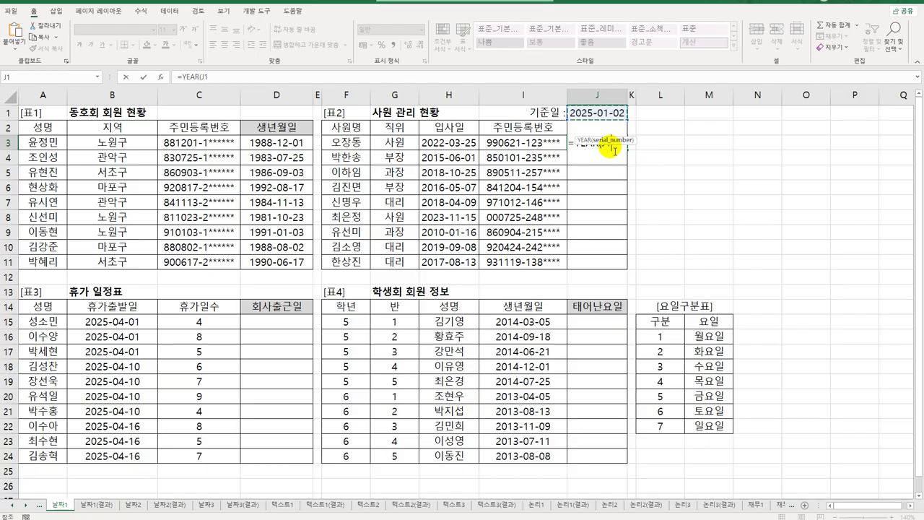
{"action": "key", "text": "F4"}
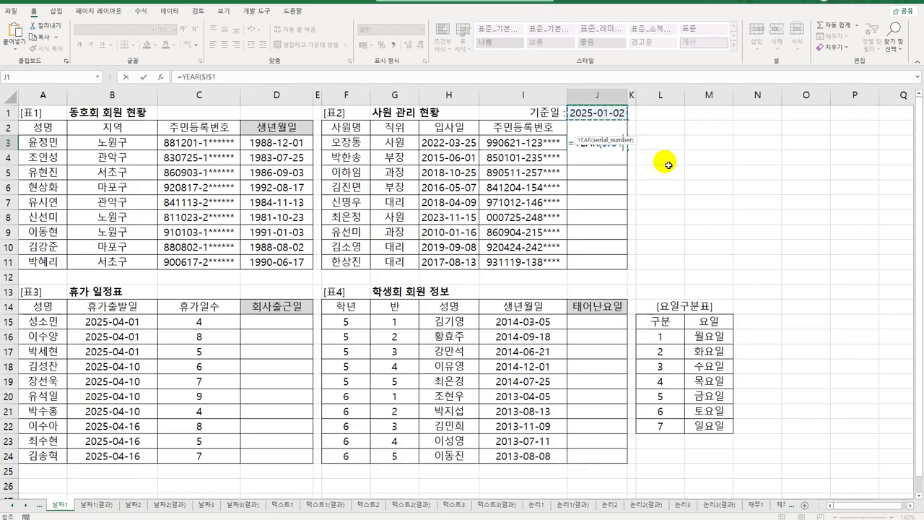
{"action": "type", "text": ")"}
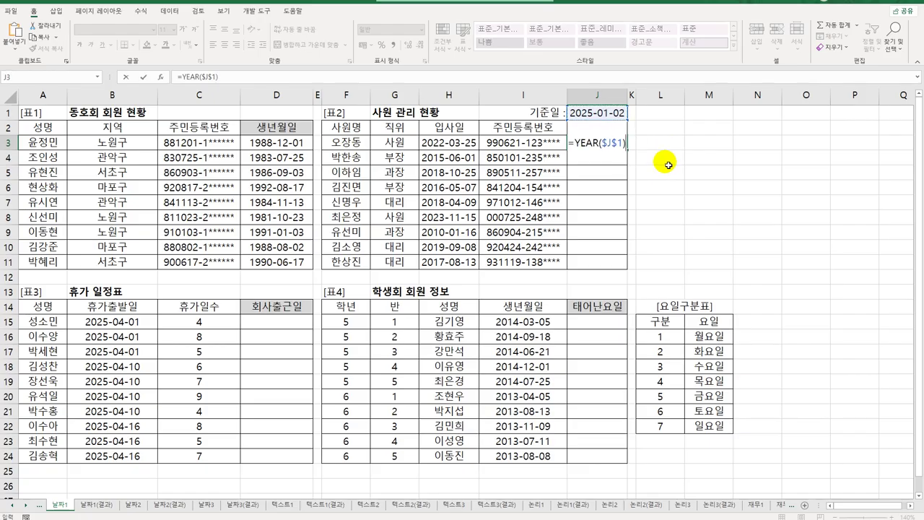
{"action": "type", "text": "-"}
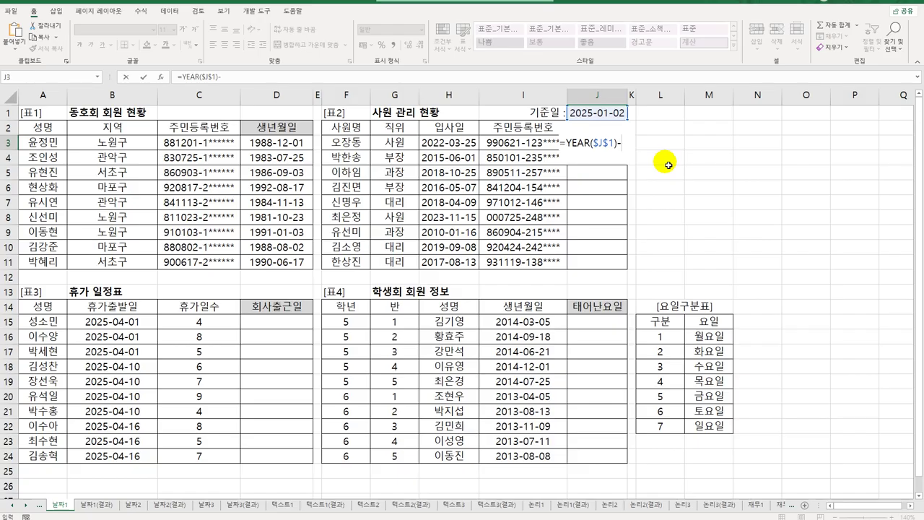
{"action": "type", "text": "YEAR("}
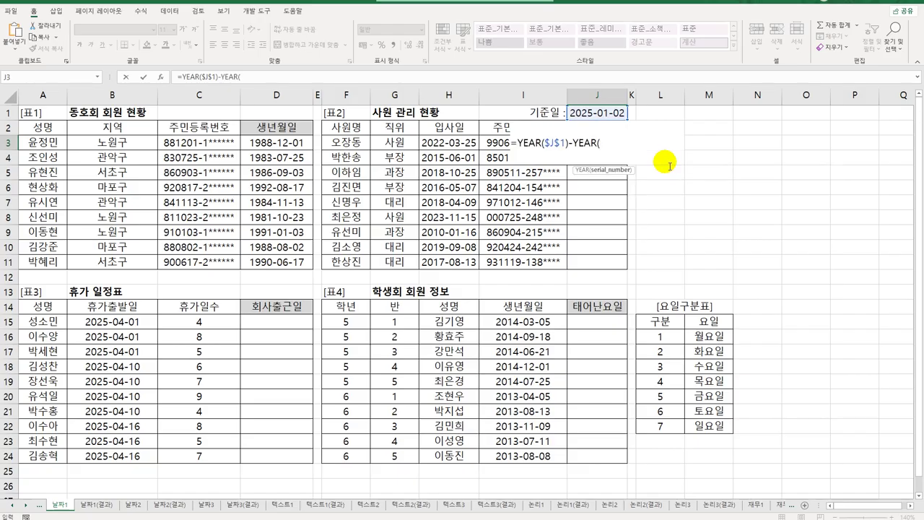
{"action": "left_click", "coordinate": [470, 142]}
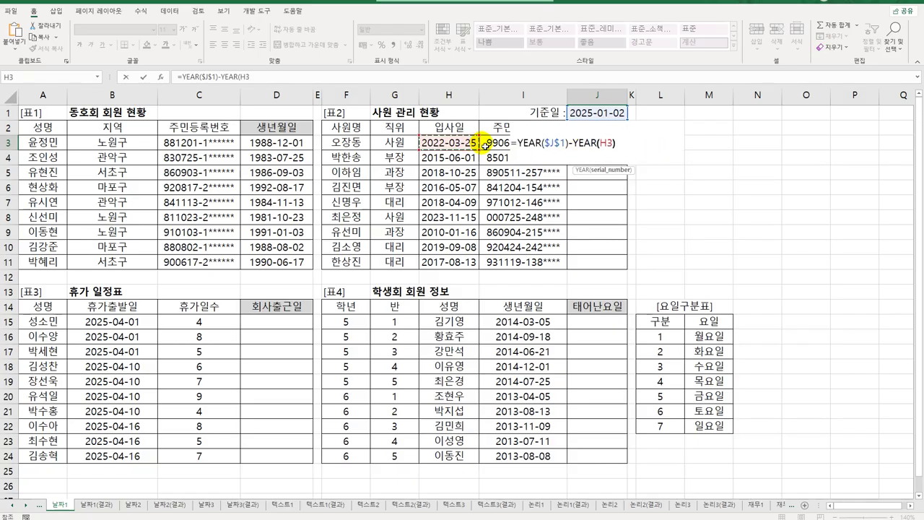
{"action": "type", "text": ")"}
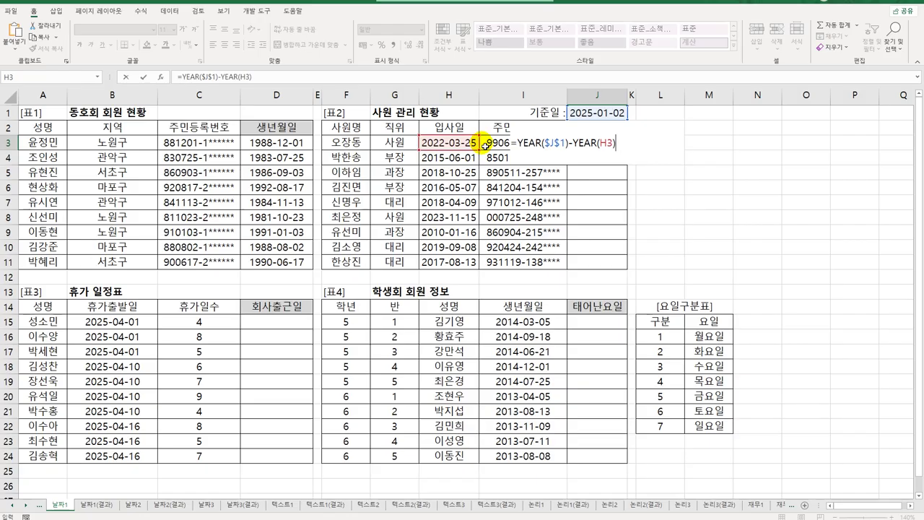
Step: Extend the J3 formula with &"년차("&YEAR($J$1), keeping the base date reference absolute
{"action": "type", "text": "&\"년차(\"&"}
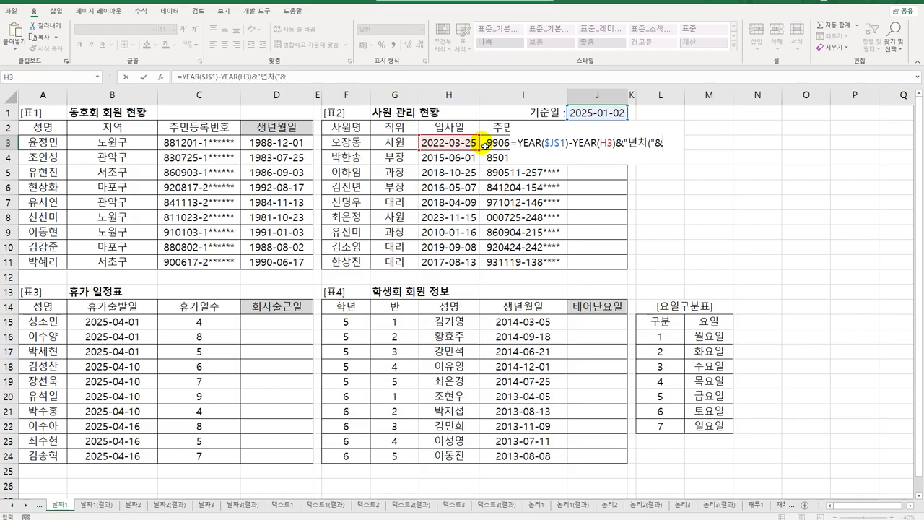
{"action": "type", "text": "ㅛㄷㅁ"}
{"action": "key", "text": "BackSpace"}
{"action": "key", "text": "BackSpace"}
{"action": "key", "text": "BackSpace"}
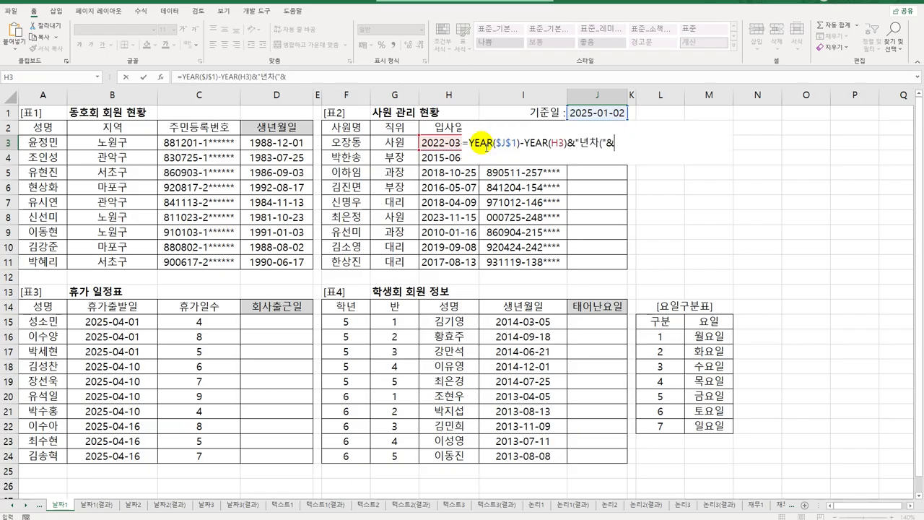
{"action": "type", "text": "YEAR(J2"}
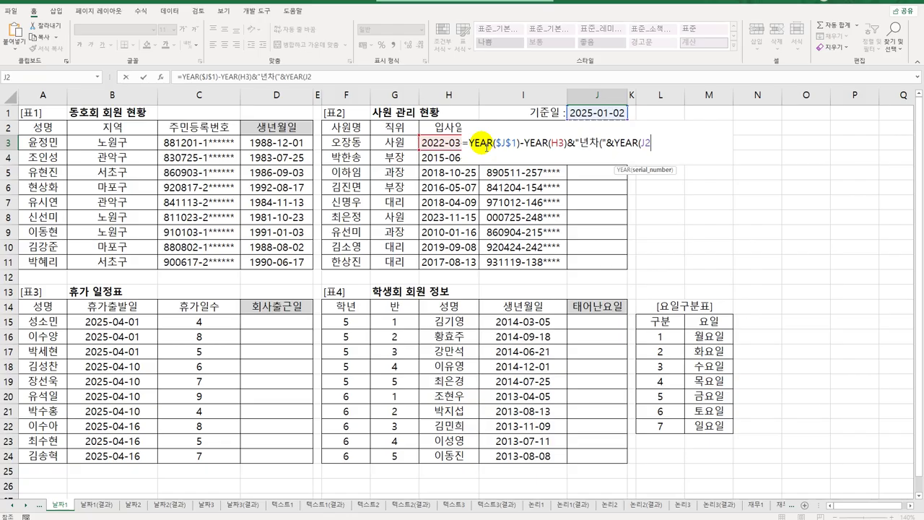
{"action": "key", "text": "Up"}
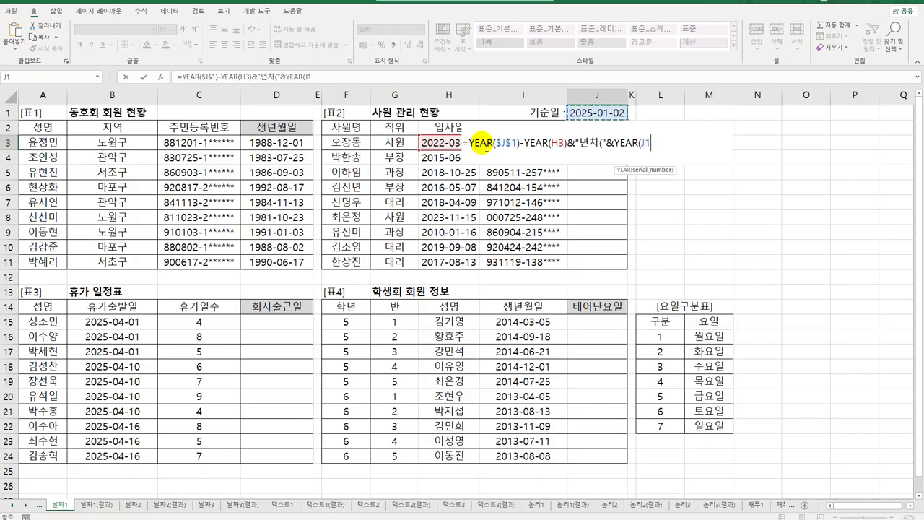
{"action": "key", "text": "F4"}
{"action": "type", "text": ")"}
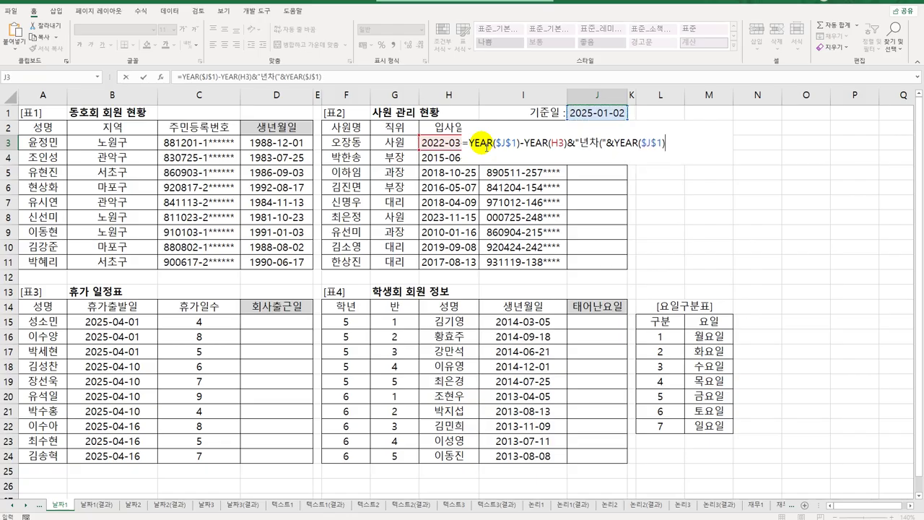
Step: Finish the J3 formula text by appending -(1900+LEFT(I3,2))&")" to subtract the birth year and close the age parenthesis
{"action": "type", "text": "-(1900+left("}
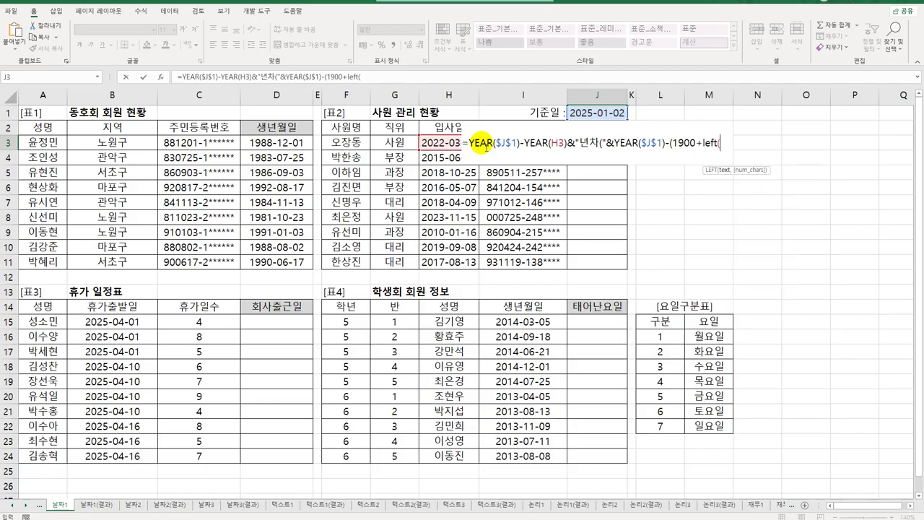
{"action": "left_click", "coordinate": [487, 147]}
{"action": "type", "text": ",2)"}
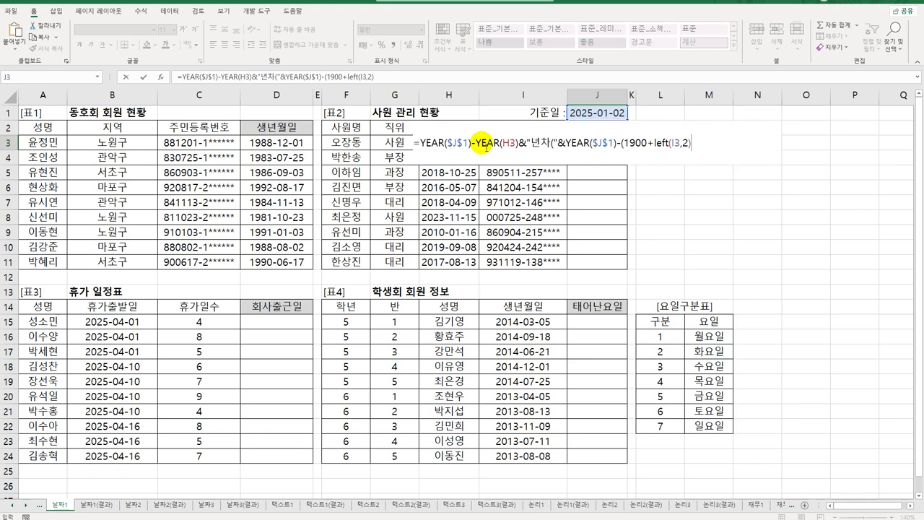
{"action": "type", "text": ")"}
{"action": "type", "text": "&\")\""}
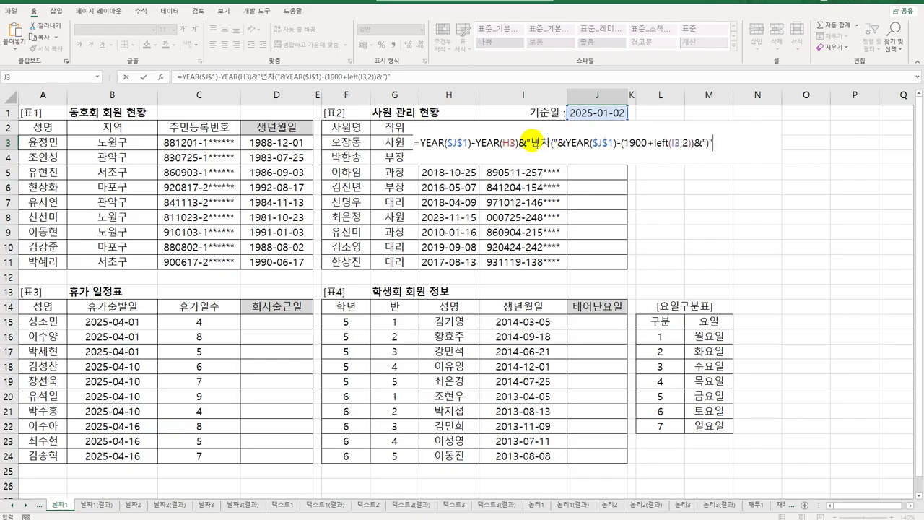
Step: Confirm the J3 year-of-service and age formula and fill it down to J11
{"action": "left_click_drag", "start_coordinate": [532, 142], "coordinate": [554, 148]}
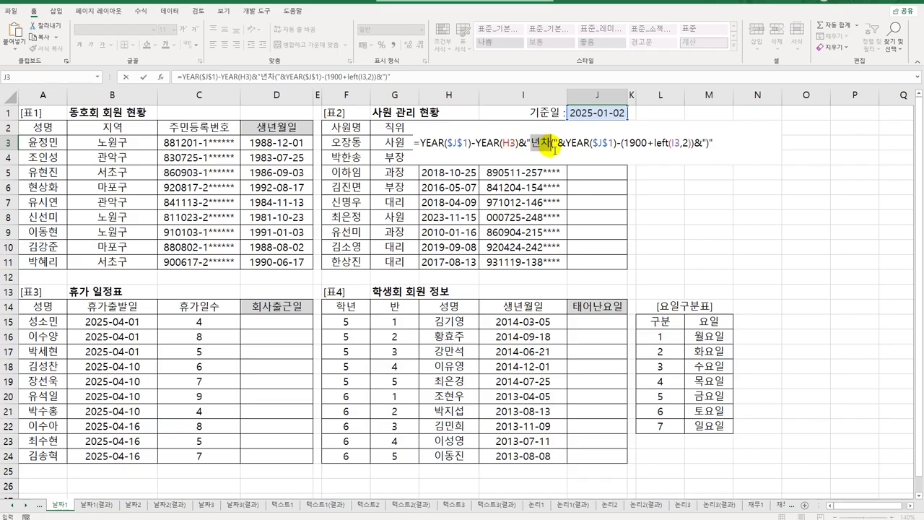
{"action": "left_click_drag", "start_coordinate": [706, 143], "coordinate": [714, 148]}
{"action": "left_click", "coordinate": [711, 147]}
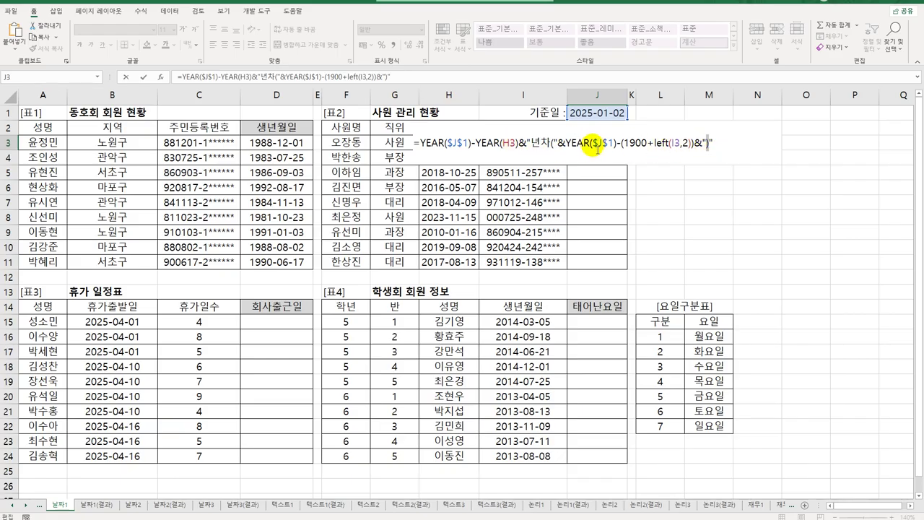
{"action": "left_click_drag", "start_coordinate": [566, 145], "coordinate": [700, 150]}
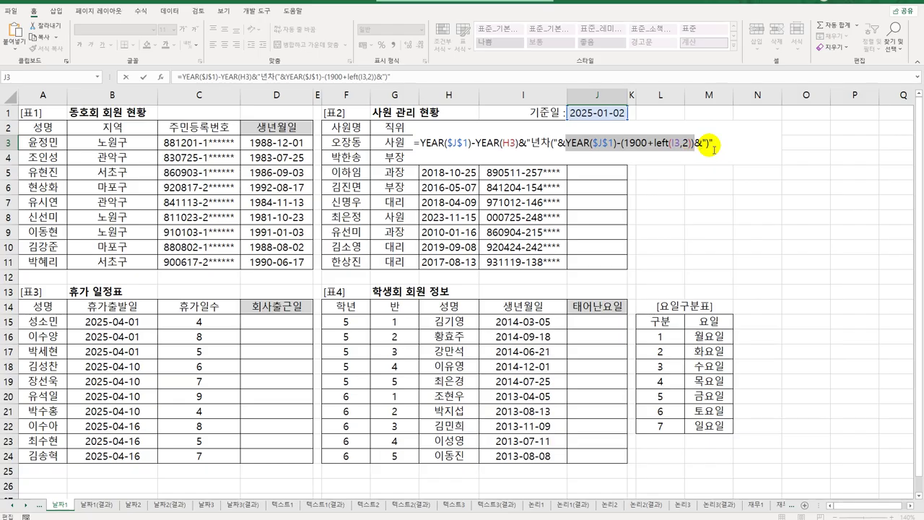
{"action": "key", "text": "Return"}
{"action": "key", "text": "Up"}
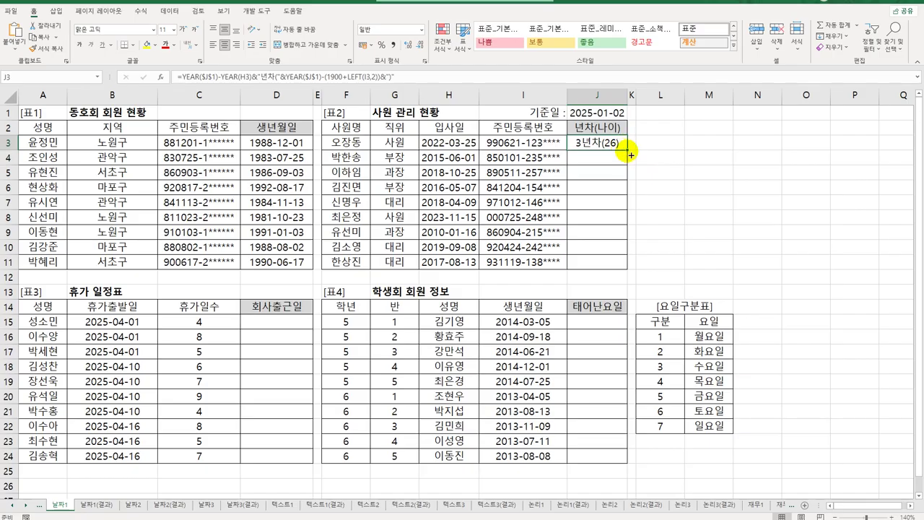
{"action": "left_click_drag", "start_coordinate": [630, 166], "coordinate": [615, 270]}
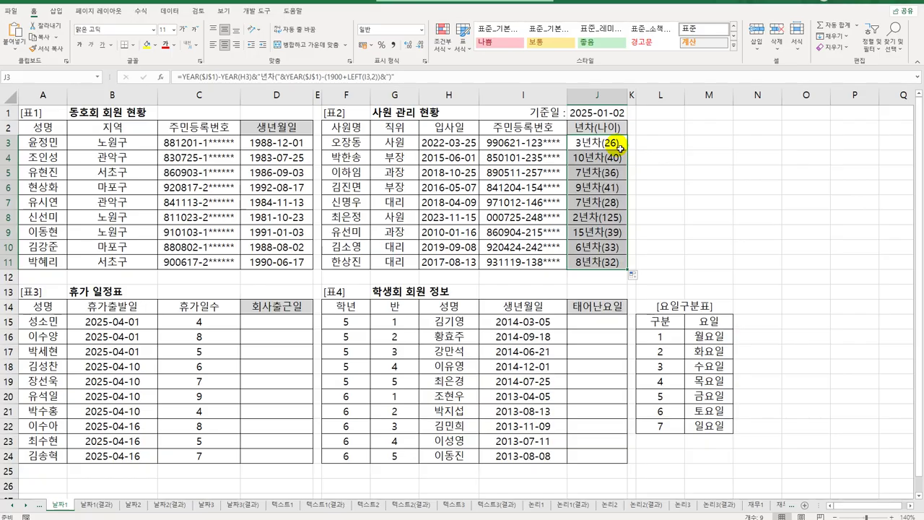
{"action": "left_click", "coordinate": [302, 322]}
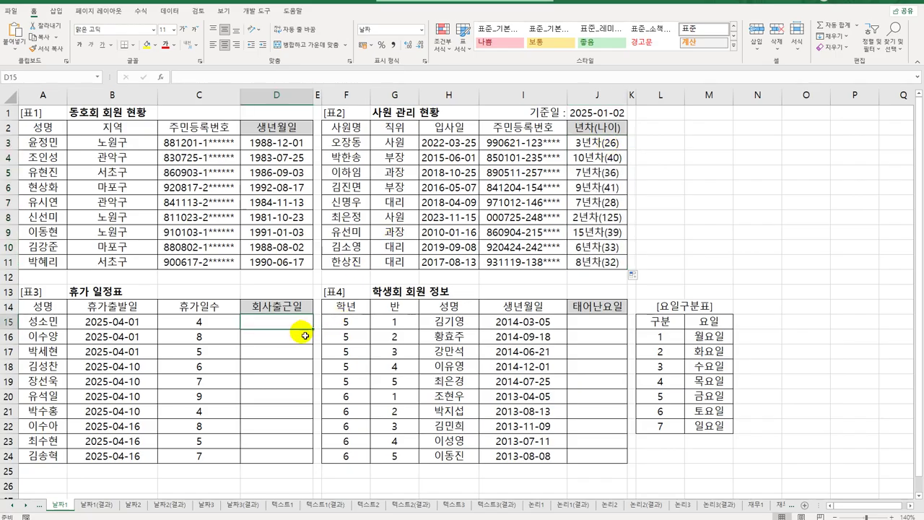
{"action": "left_click", "coordinate": [124, 324]}
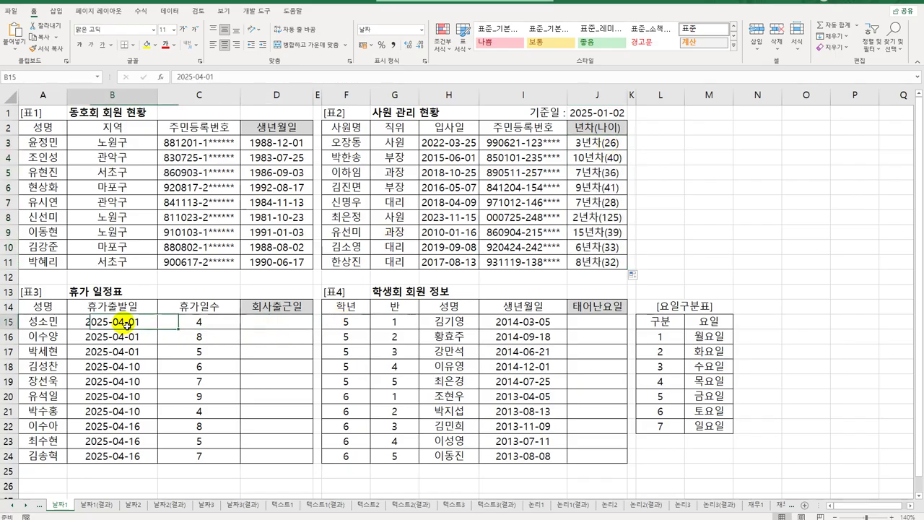
{"action": "left_click", "coordinate": [202, 324]}
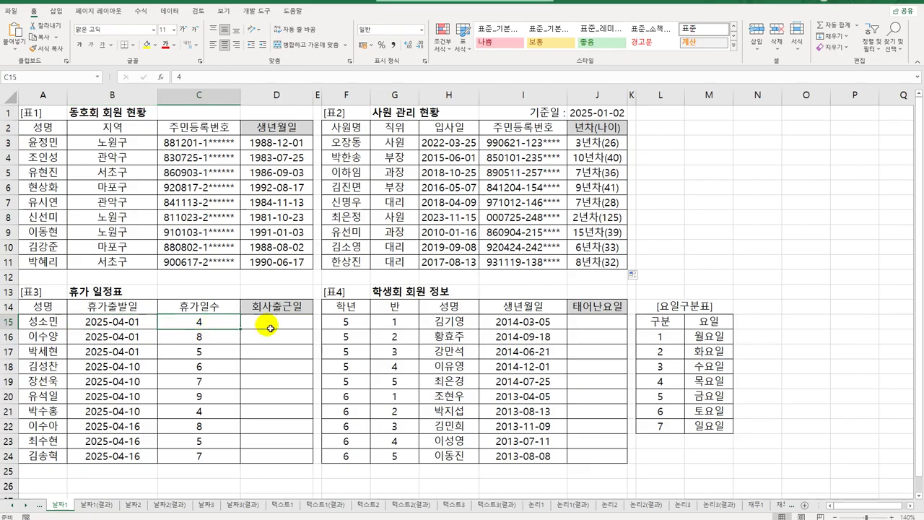
{"action": "left_click", "coordinate": [289, 328]}
{"action": "left_click_drag", "start_coordinate": [212, 427], "coordinate": [203, 458]}
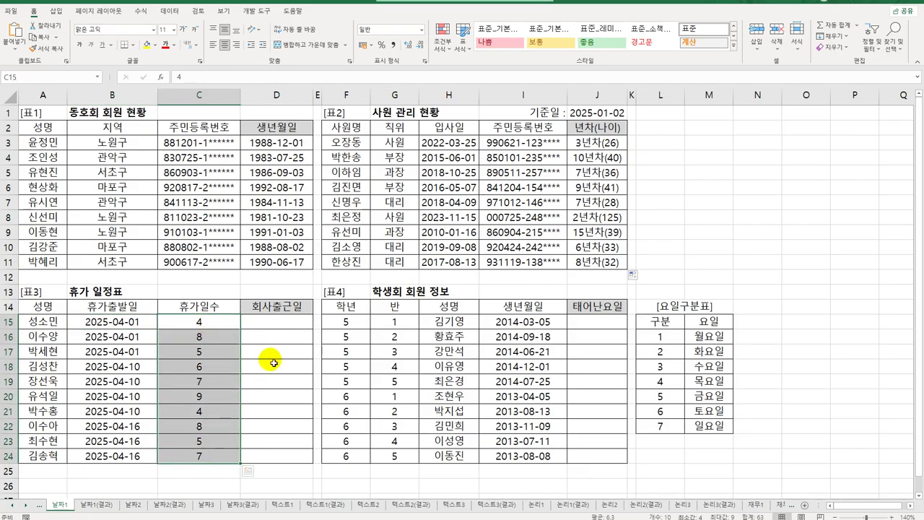
Step: Enter =WORKDAY(B15,C15) in D15 of [표3] to calculate the 회사출근일 from the departure date and vacation days
{"action": "left_click", "coordinate": [285, 320]}
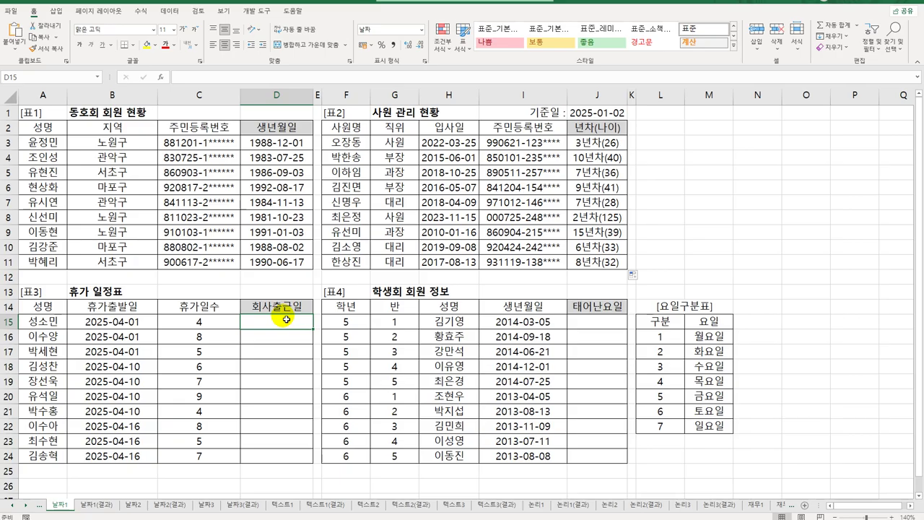
{"action": "type", "text": "=w"}
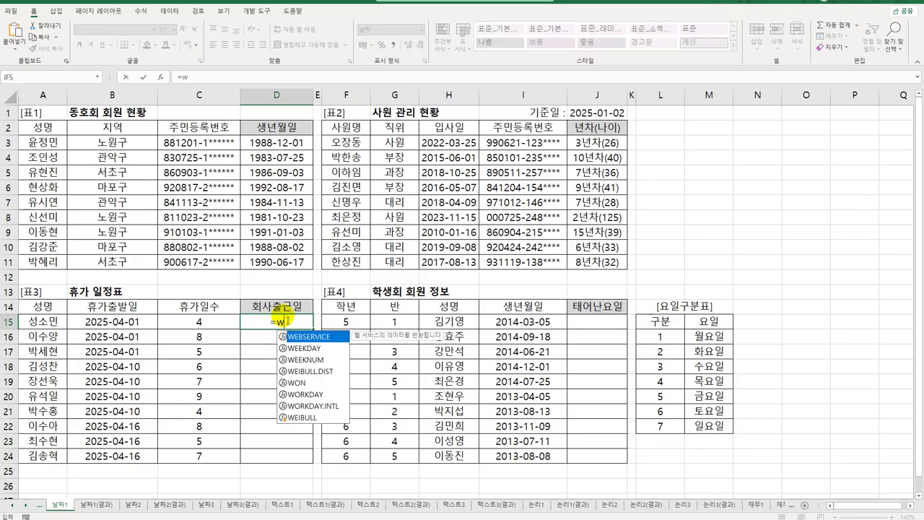
{"action": "type", "text": "or"}
{"action": "key", "text": "Tab"}
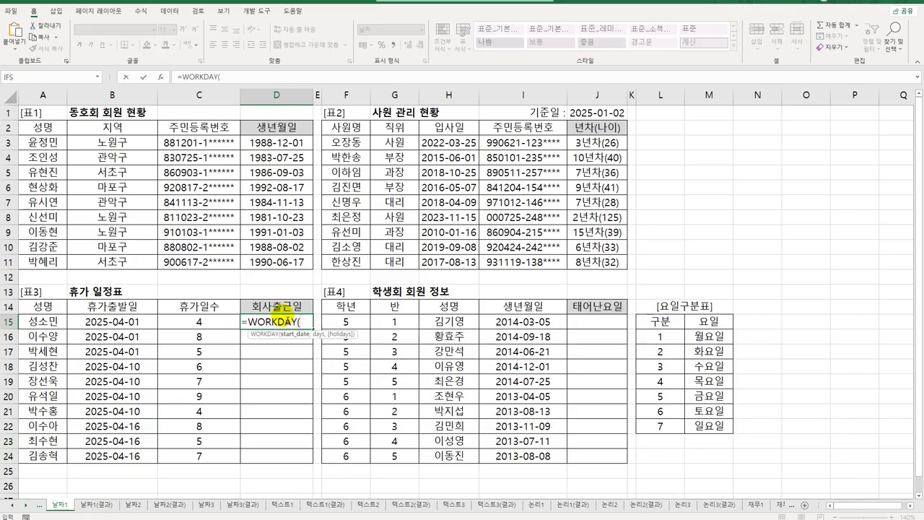
{"action": "left_click", "coordinate": [94, 322]}
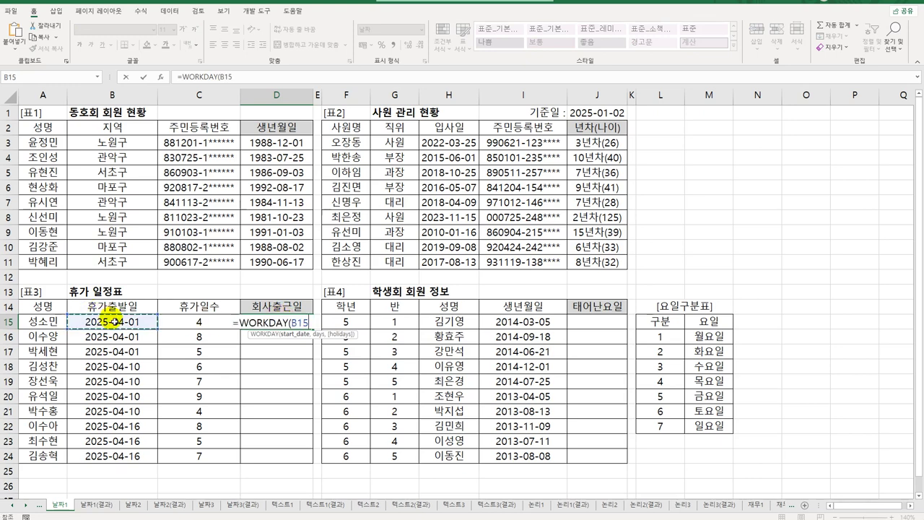
{"action": "type", "text": ","}
{"action": "left_click", "coordinate": [192, 324]}
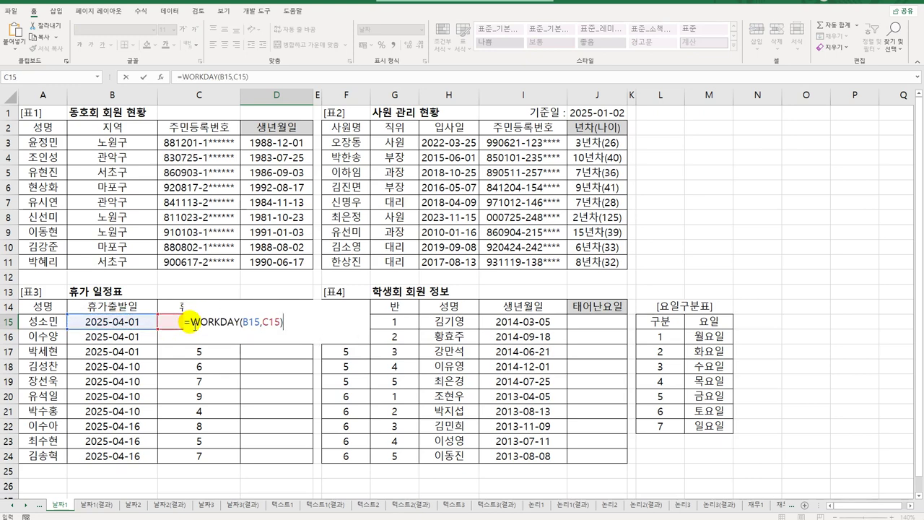
{"action": "key", "text": "Return"}
Step: Fill the WORKDAY formula from D15 down to D24
{"action": "left_click", "coordinate": [299, 321]}
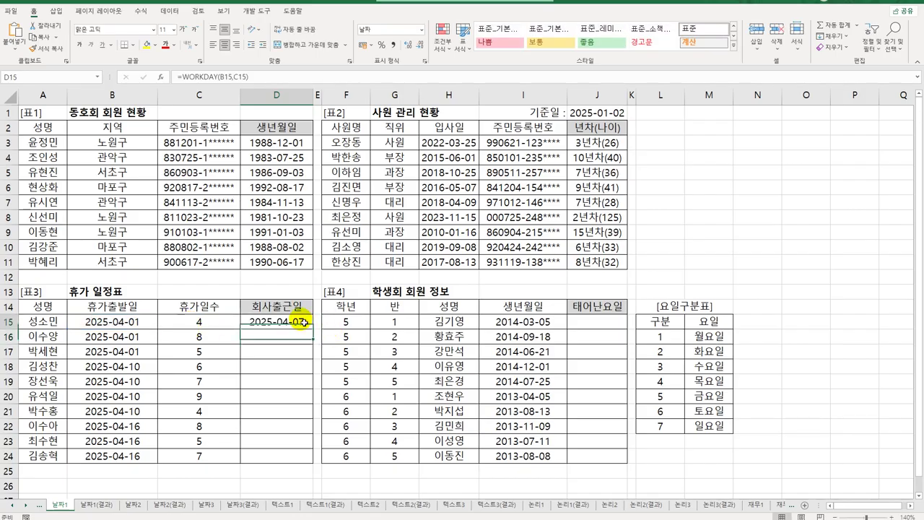
{"action": "left_click", "coordinate": [124, 325]}
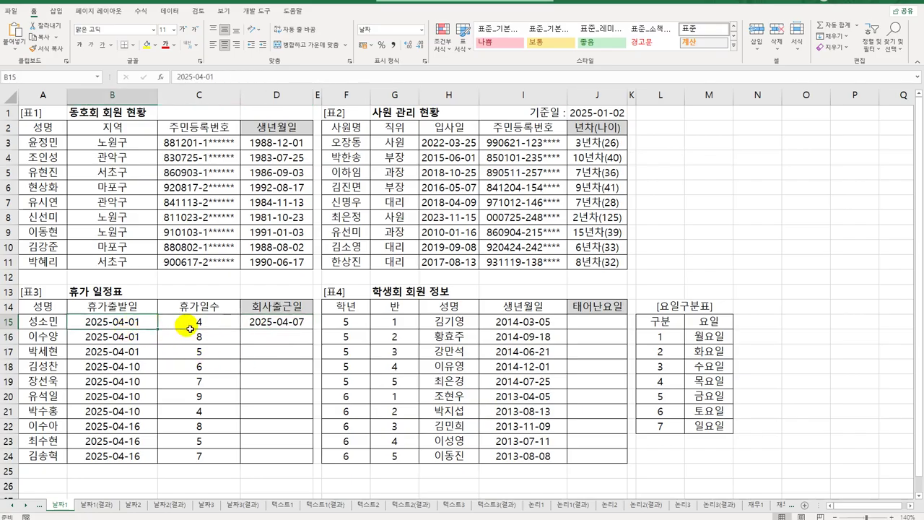
{"action": "left_click", "coordinate": [190, 327]}
{"action": "left_click", "coordinate": [298, 322]}
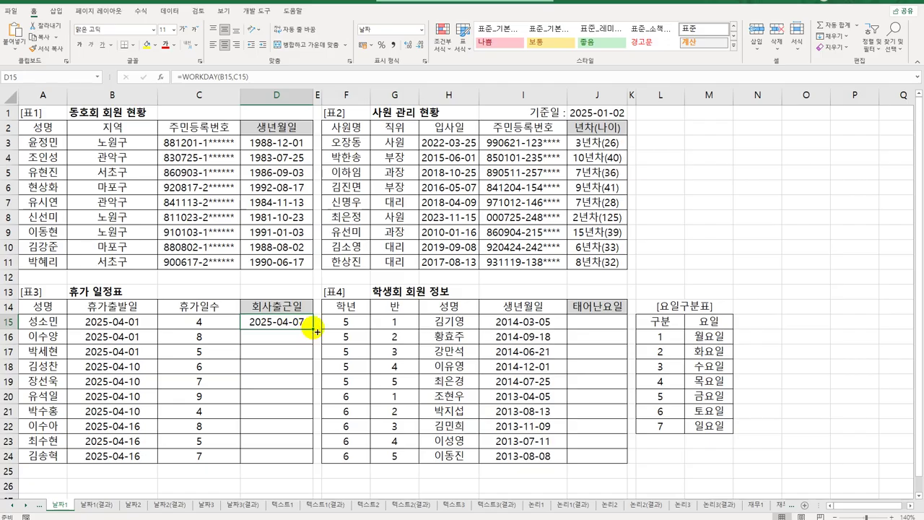
{"action": "left_click", "coordinate": [215, 321]}
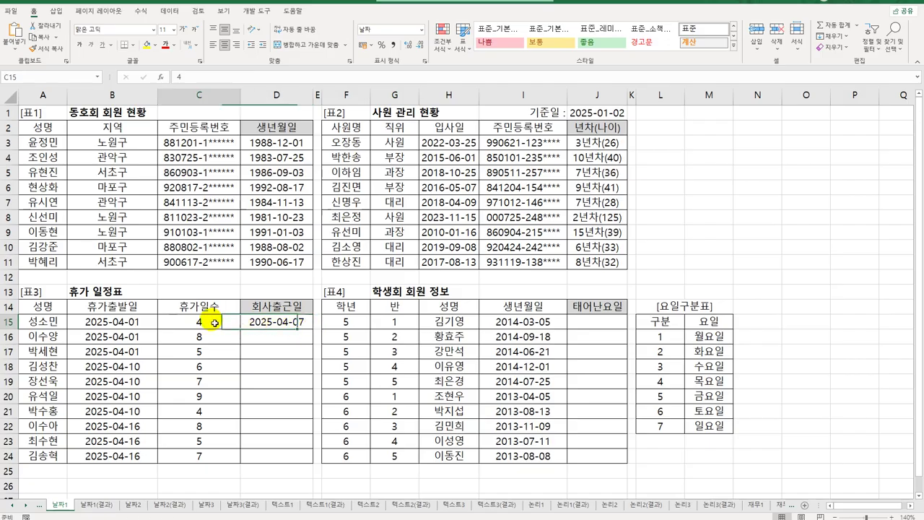
{"action": "left_click", "coordinate": [299, 324]}
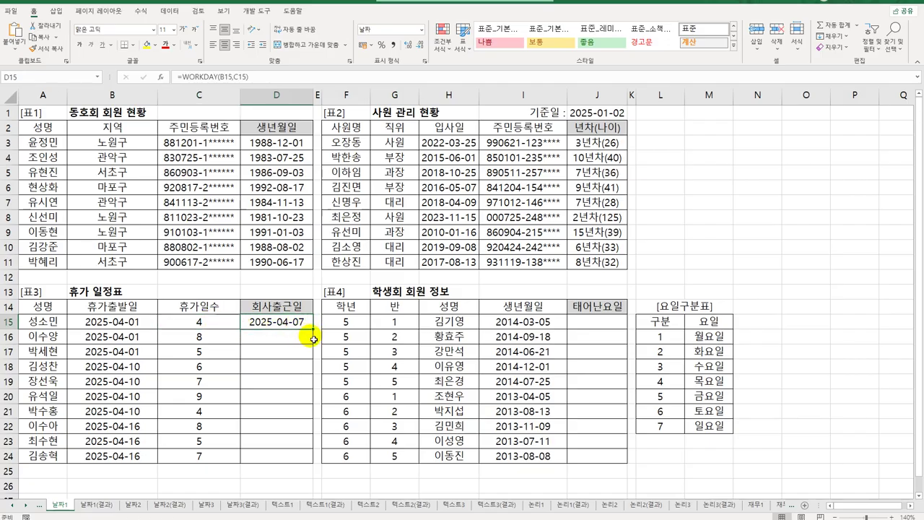
{"action": "double_click", "coordinate": [314, 330]}
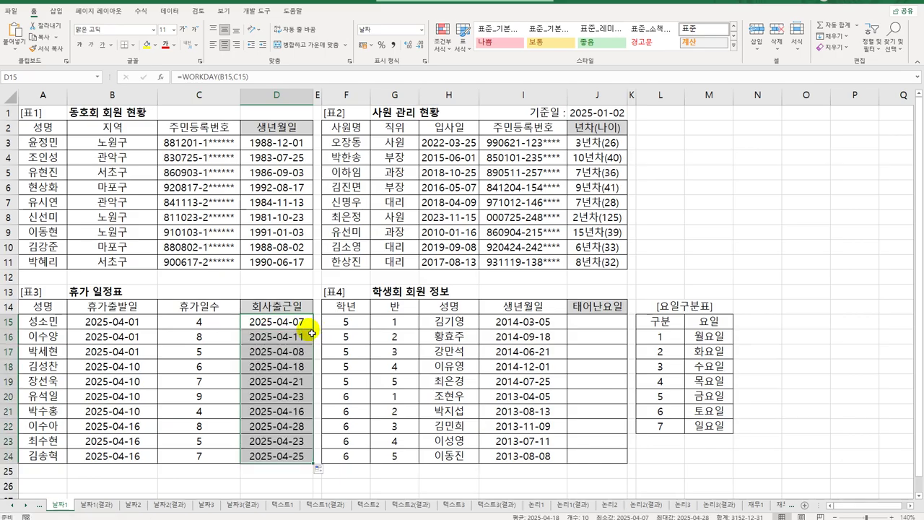
Step: Start a WEEKDAY formula in J15 of [표4] for the 태어난요일 column
{"action": "left_click", "coordinate": [596, 324]}
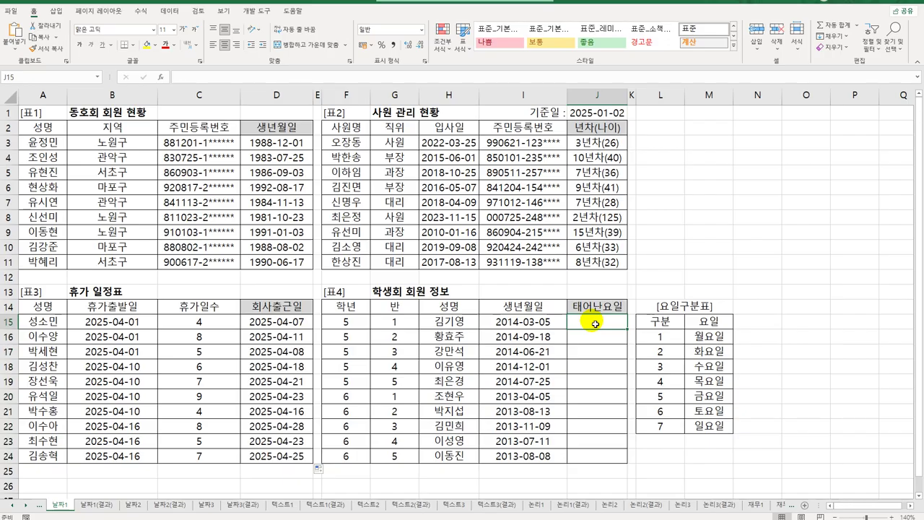
{"action": "left_click", "coordinate": [708, 337]}
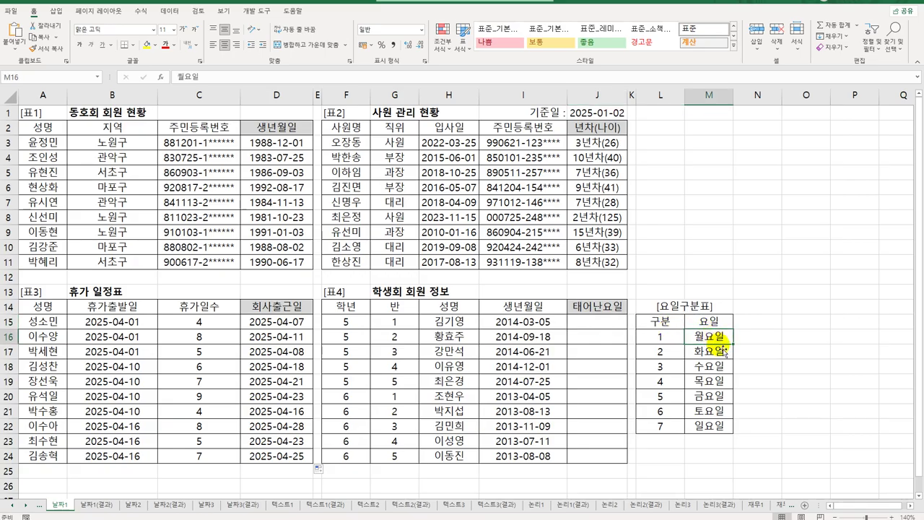
{"action": "left_click", "coordinate": [661, 337]}
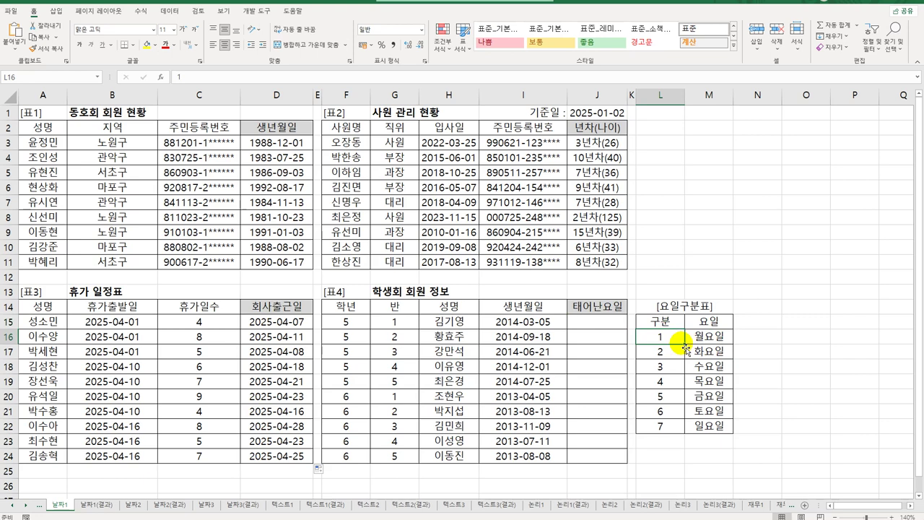
{"action": "left_click", "coordinate": [598, 322]}
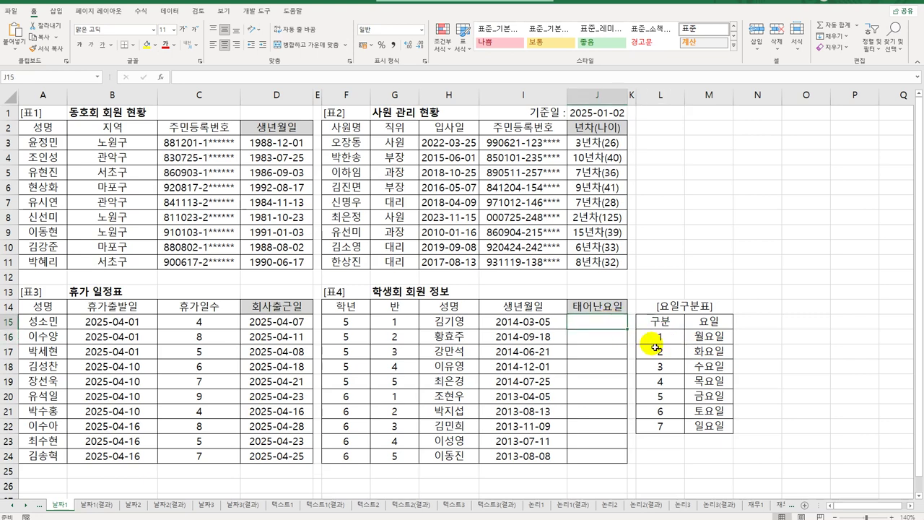
{"action": "type", "text": "=w"}
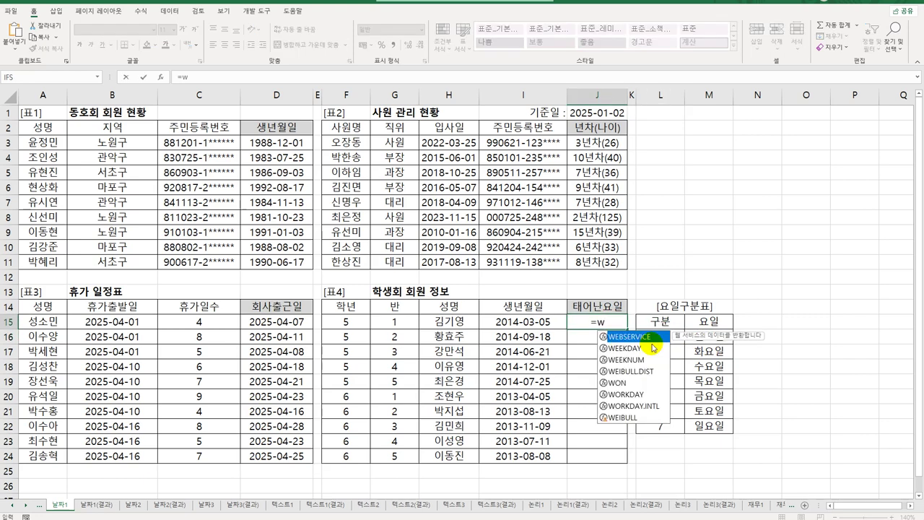
{"action": "left_click", "coordinate": [654, 348]}
{"action": "double_click", "coordinate": [654, 348]}
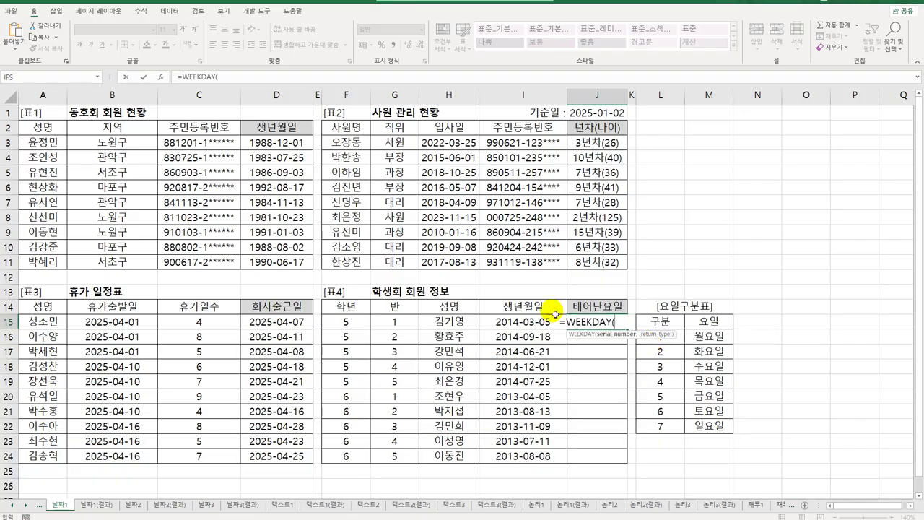
Step: Complete the J15 formula with birth date I15 and return type 2 (Monday as 1), and fill it down to J24
{"action": "left_click", "coordinate": [539, 322]}
{"action": "type", "text": ","}
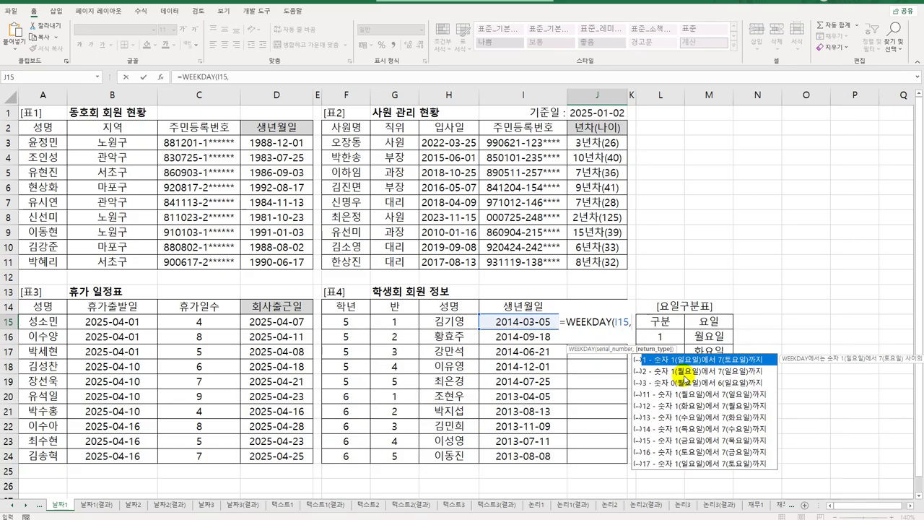
{"action": "left_click", "coordinate": [639, 372]}
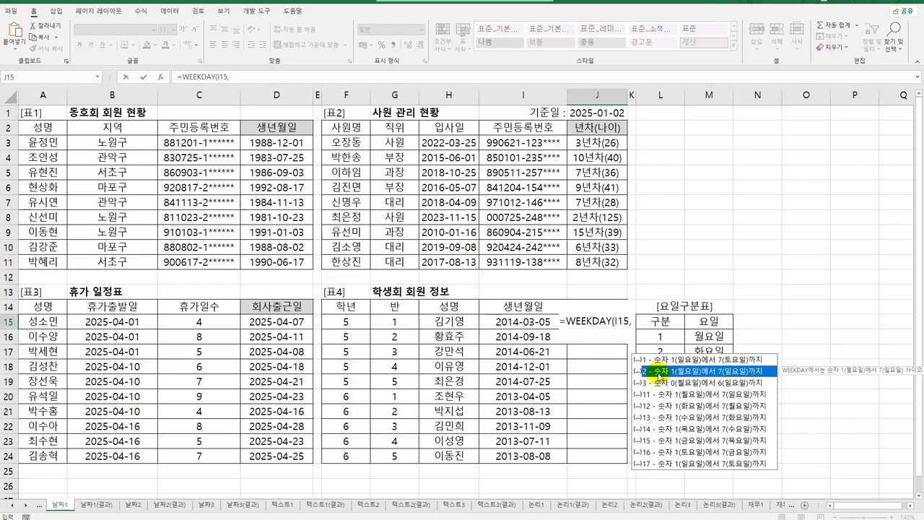
{"action": "double_click", "coordinate": [659, 373]}
{"action": "type", "text": ")"}
{"action": "key", "text": "Return"}
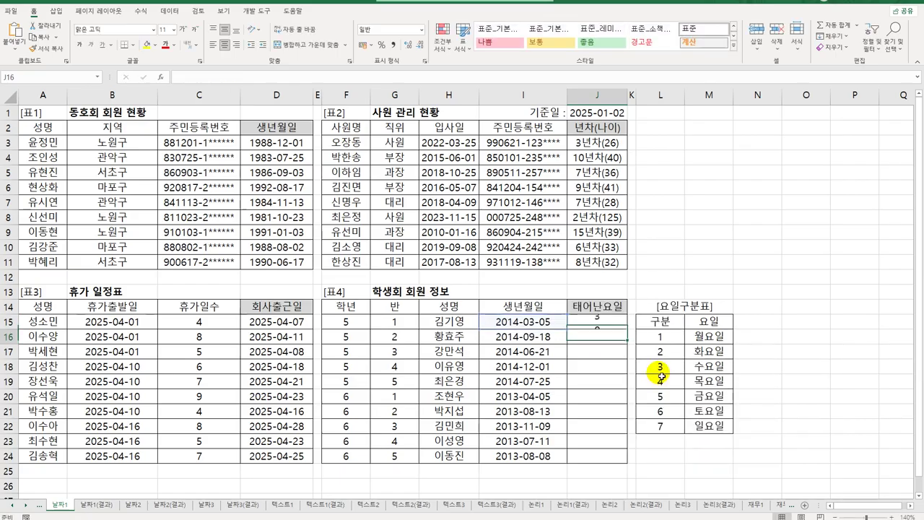
{"action": "left_click", "coordinate": [617, 323]}
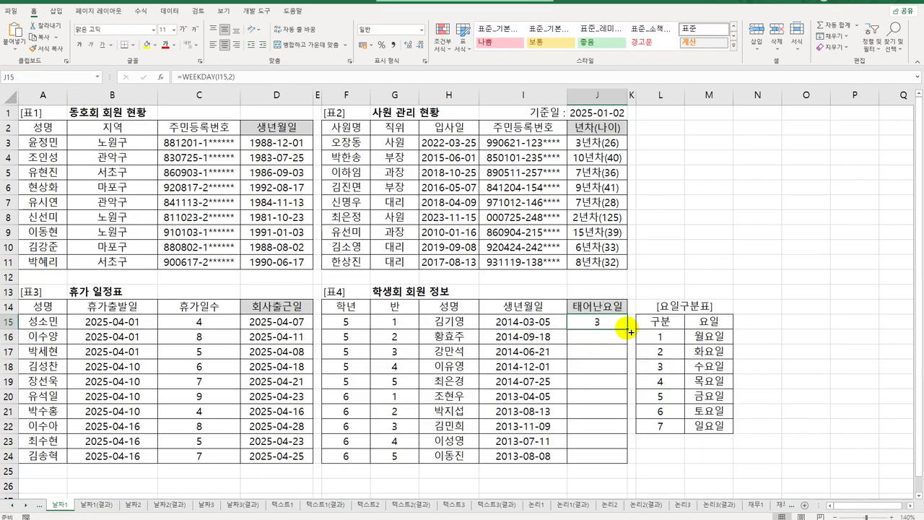
{"action": "left_click_drag", "start_coordinate": [627, 329], "coordinate": [611, 462]}
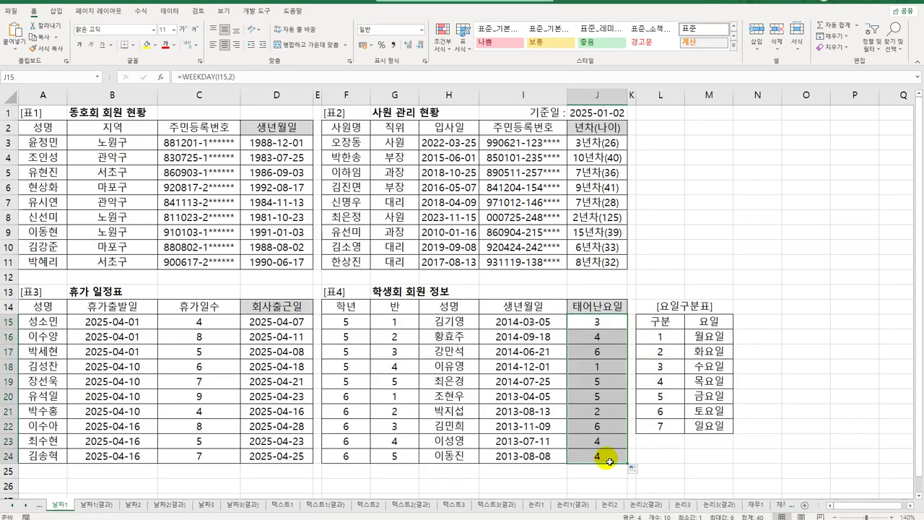
Step: Wrap the WEEKDAY formula in J15 of [표4] in a VLOOKUP as its lookup value and open the function's arguments
{"action": "left_click_drag", "start_coordinate": [657, 336], "coordinate": [707, 425]}
{"action": "double_click", "coordinate": [588, 323]}
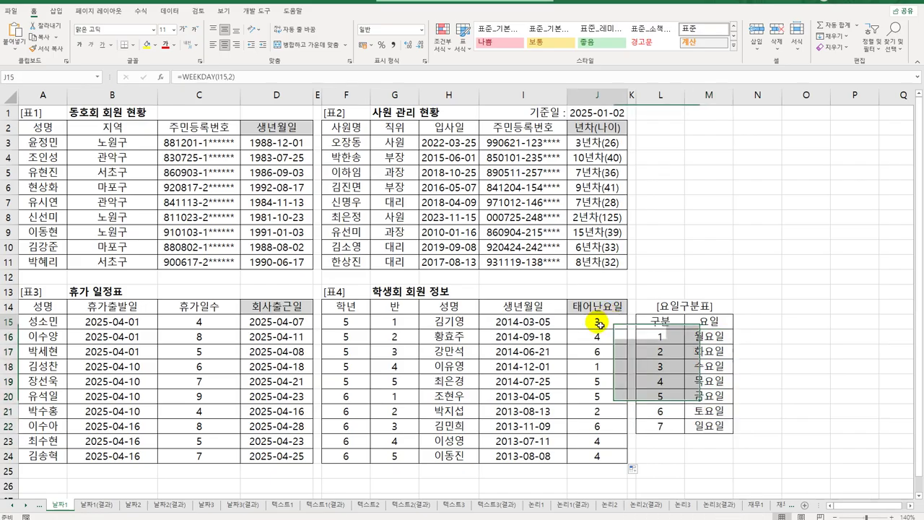
{"action": "left_click", "coordinate": [517, 322]}
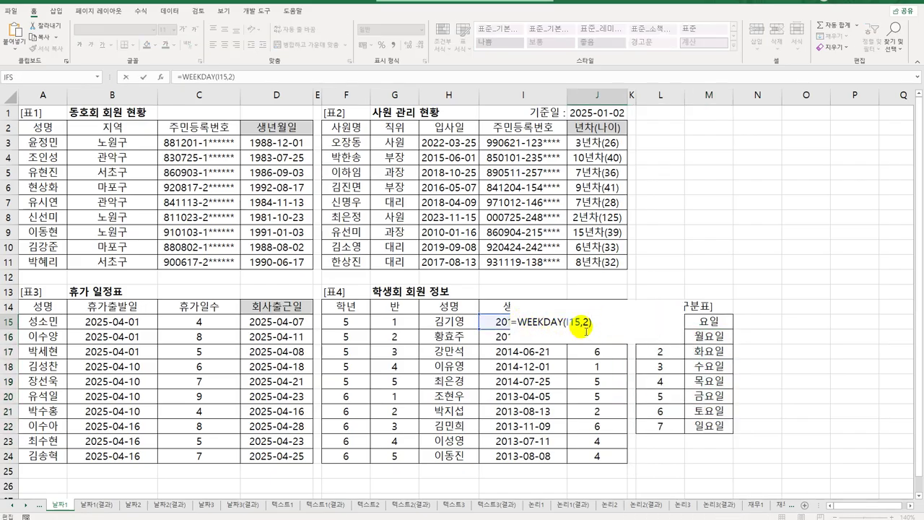
{"action": "type", "text": "vl"}
{"action": "key", "text": "Tab"}
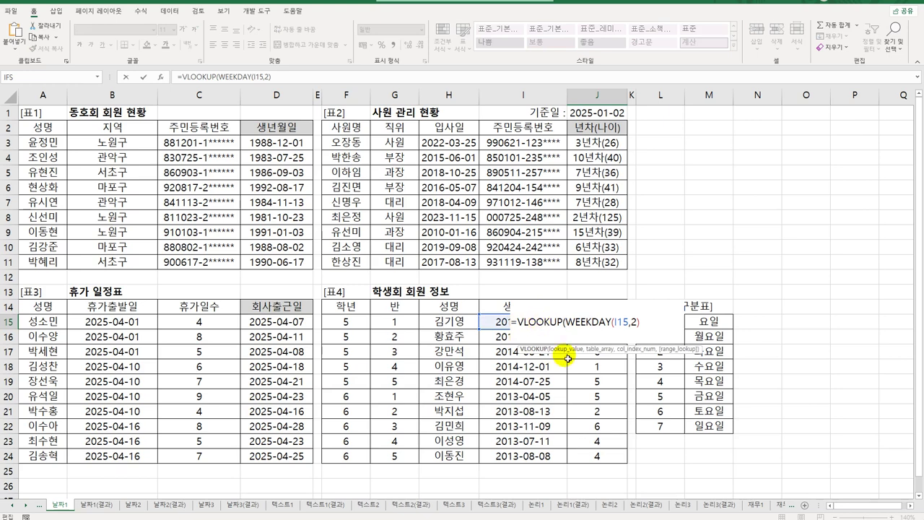
{"action": "left_click", "coordinate": [160, 77]}
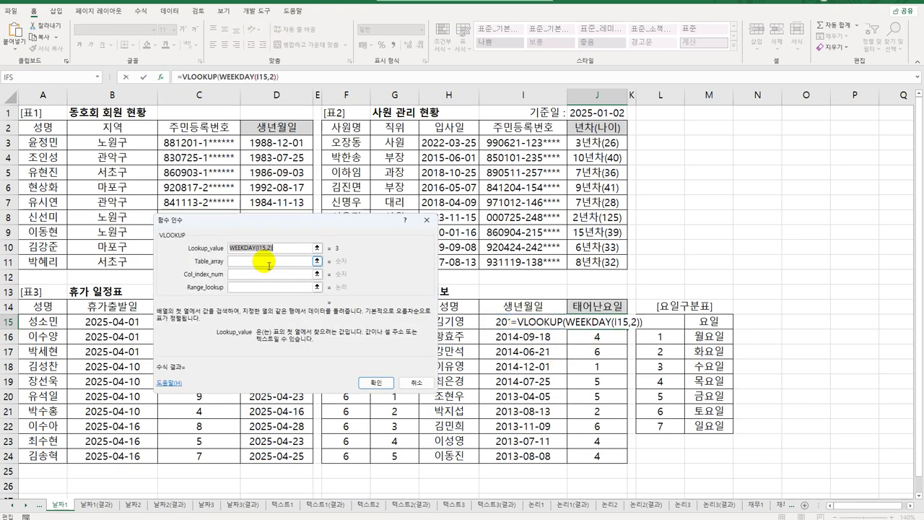
Step: Complete the J15 VLOOKUP with table $L$16:$M$22, column 2 and exact match 0, and fill it down to J24
{"action": "left_click", "coordinate": [270, 261]}
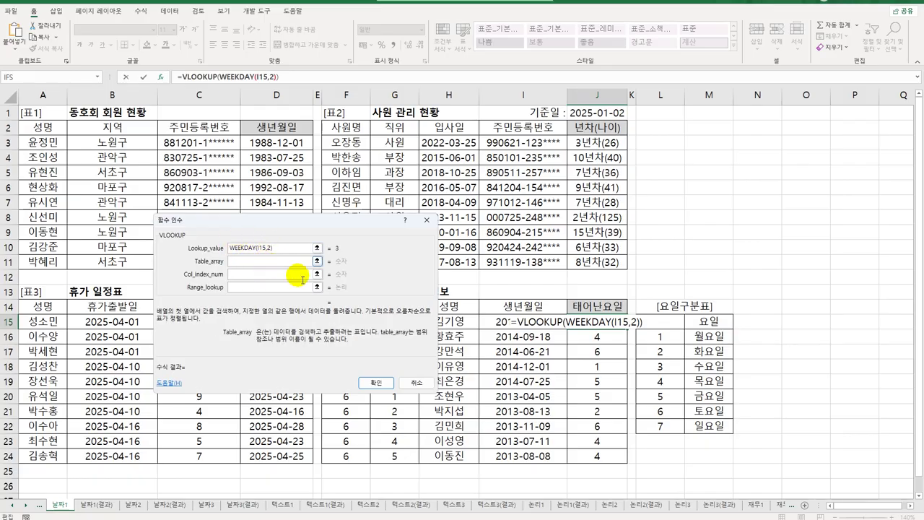
{"action": "left_click_drag", "start_coordinate": [664, 337], "coordinate": [705, 428]}
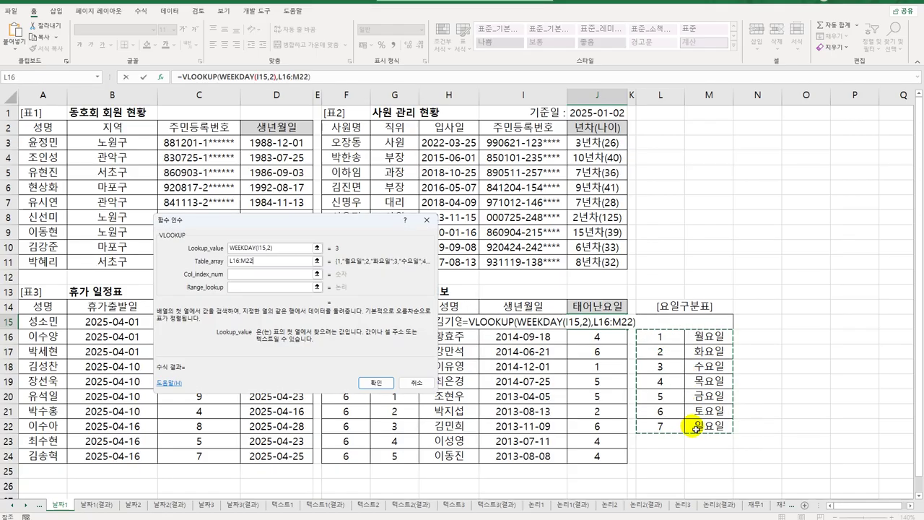
{"action": "key", "text": "F4"}
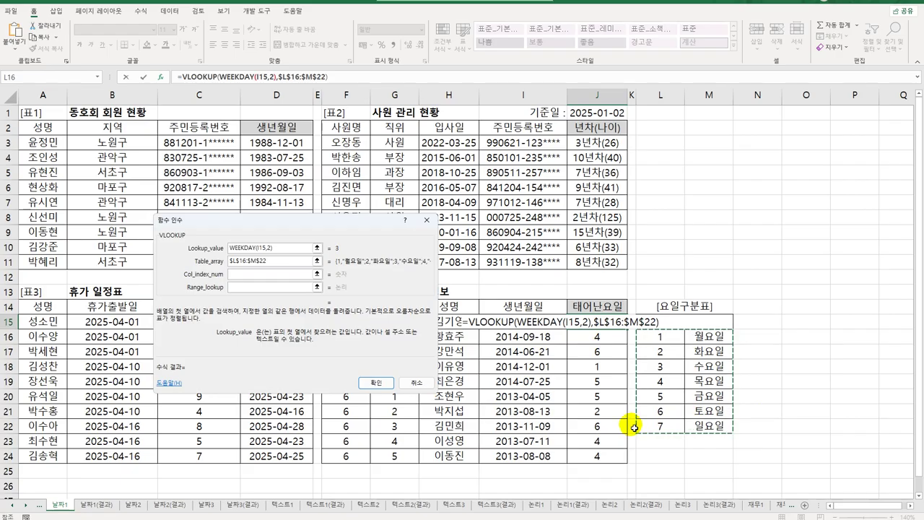
{"action": "left_click", "coordinate": [273, 274]}
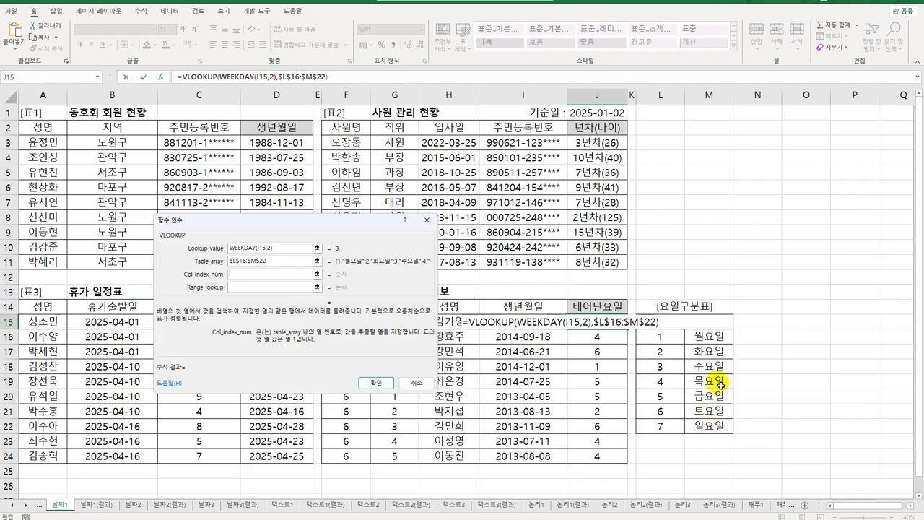
{"action": "type", "text": "2"}
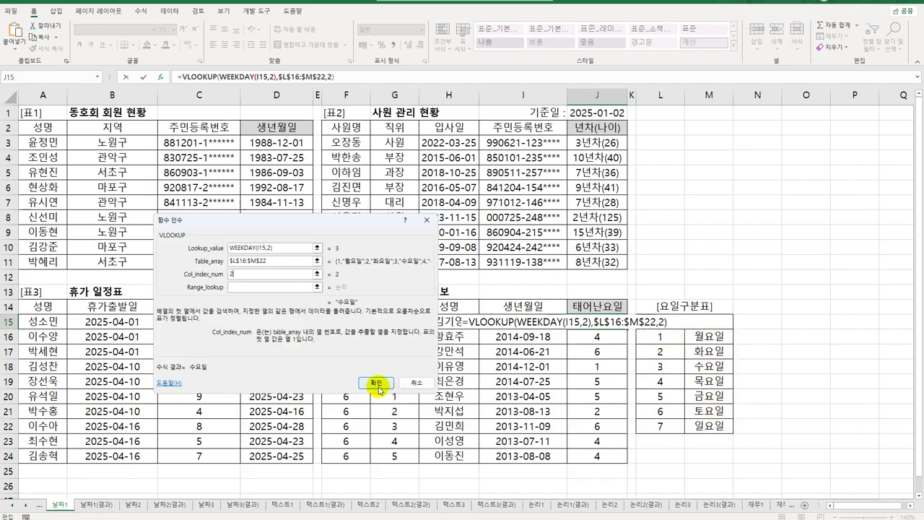
{"action": "left_click", "coordinate": [277, 288]}
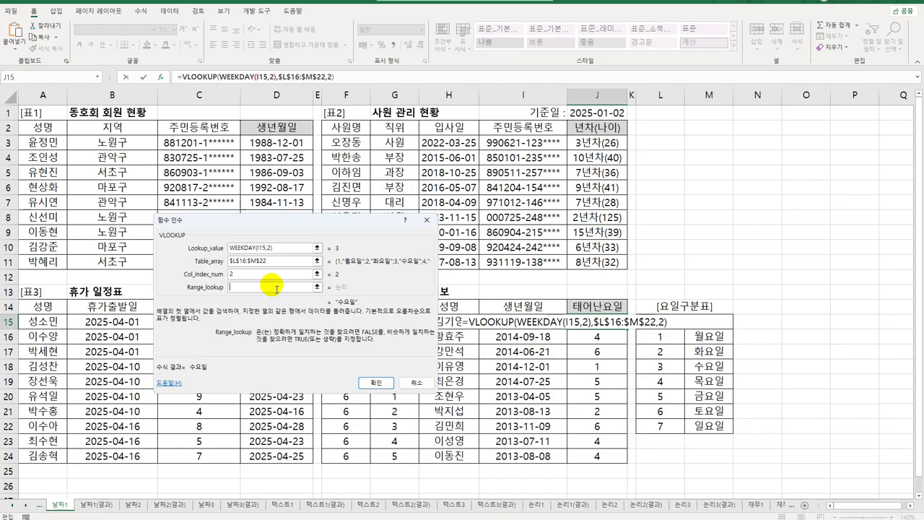
{"action": "type", "text": "0"}
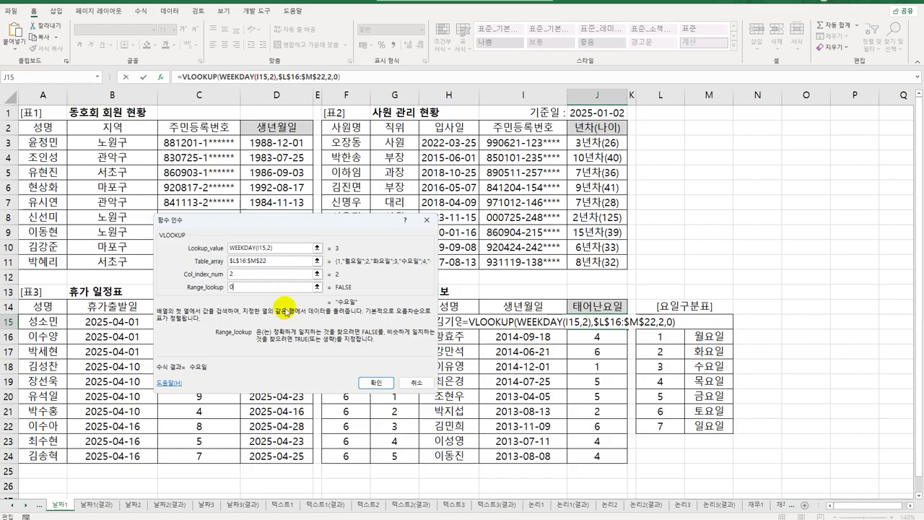
{"action": "left_click", "coordinate": [373, 384]}
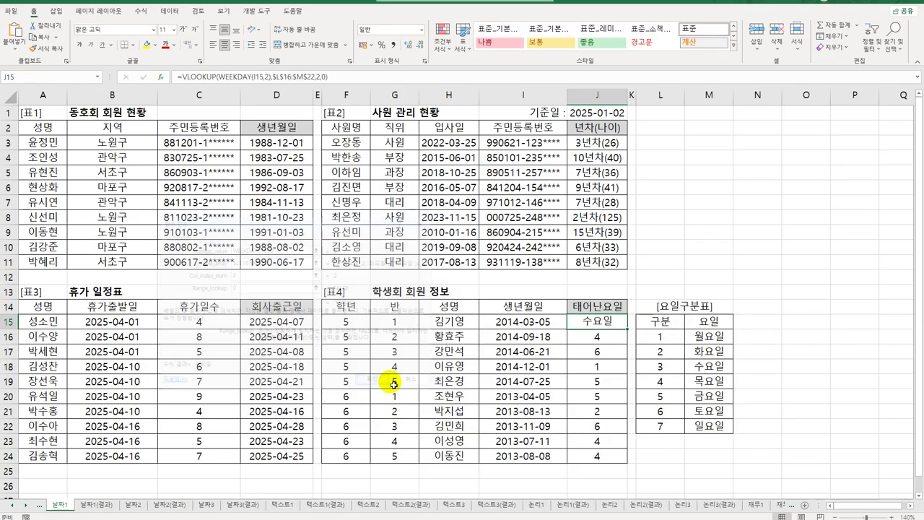
{"action": "left_click_drag", "start_coordinate": [630, 333], "coordinate": [612, 463]}
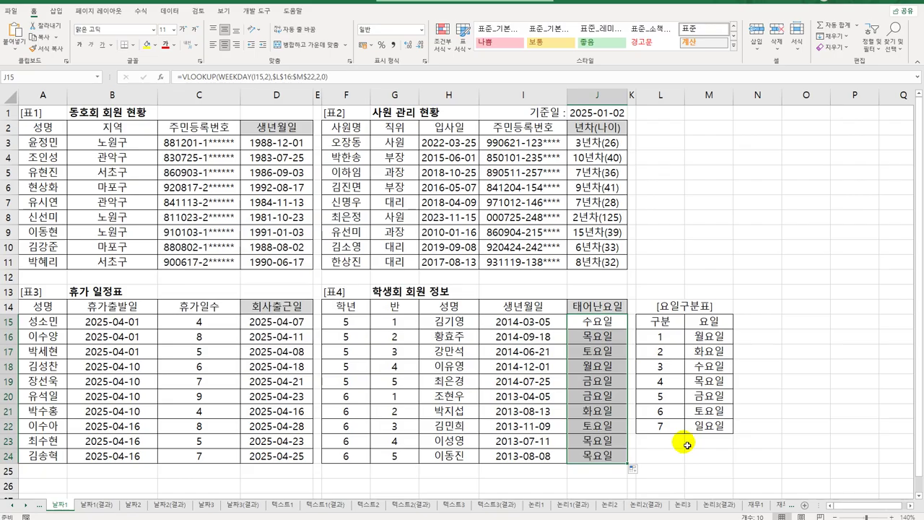
{"action": "left_click", "coordinate": [715, 341]}
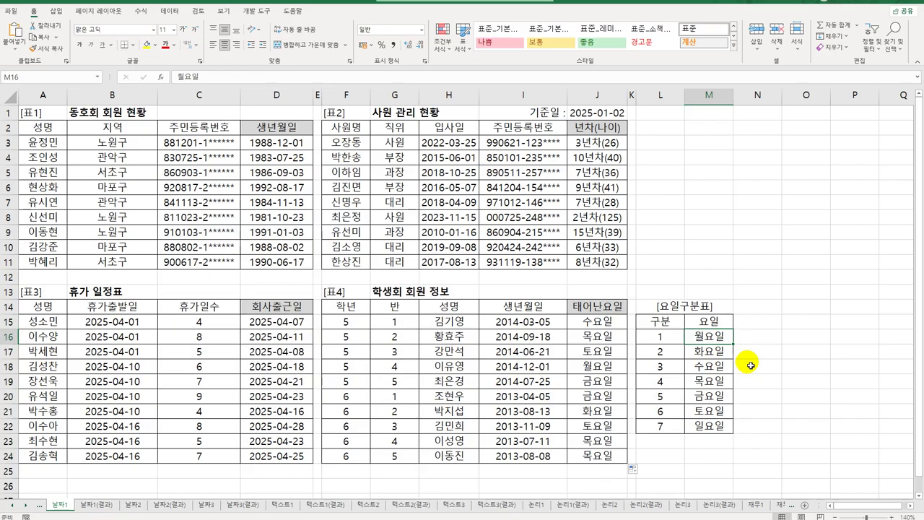
Step: Compare the completed 날짜1 sheet with the 날짜1(결과) answer sheet
{"action": "left_click", "coordinate": [103, 509]}
{"action": "left_click", "coordinate": [61, 505]}
{"action": "left_click", "coordinate": [96, 505]}
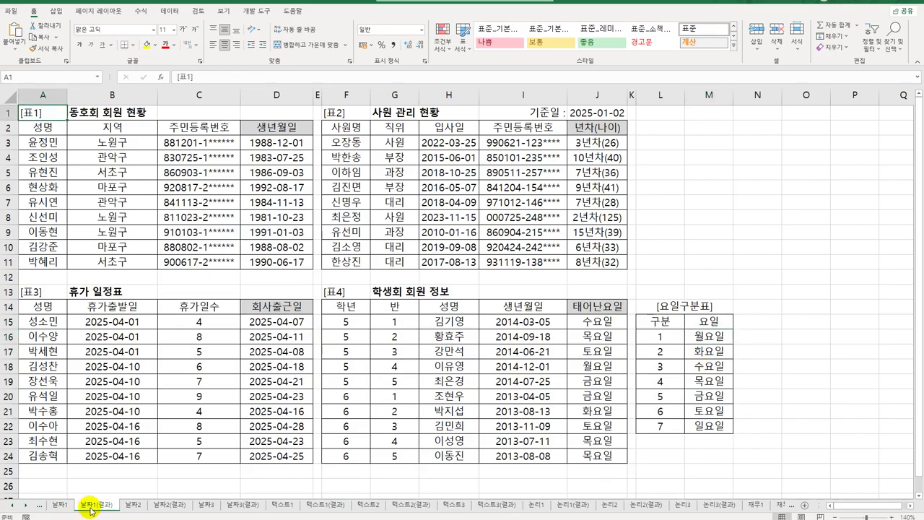
{"action": "left_click", "coordinate": [64, 507]}
{"action": "left_click", "coordinate": [101, 506]}
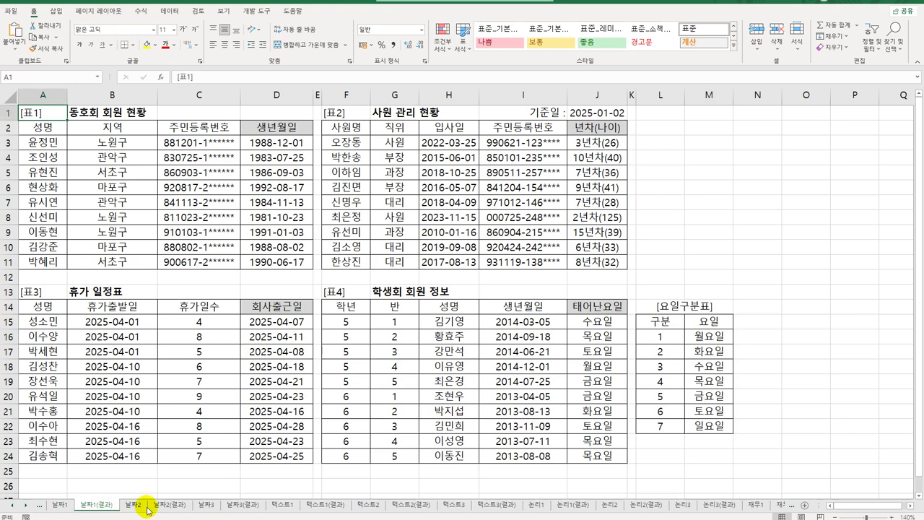
Step: On the 날짜2 sheet, enter =WEEKDAY(C3,2) in D3 of [표1] for the 요일 column and fill it down to D9
{"action": "left_click", "coordinate": [133, 506]}
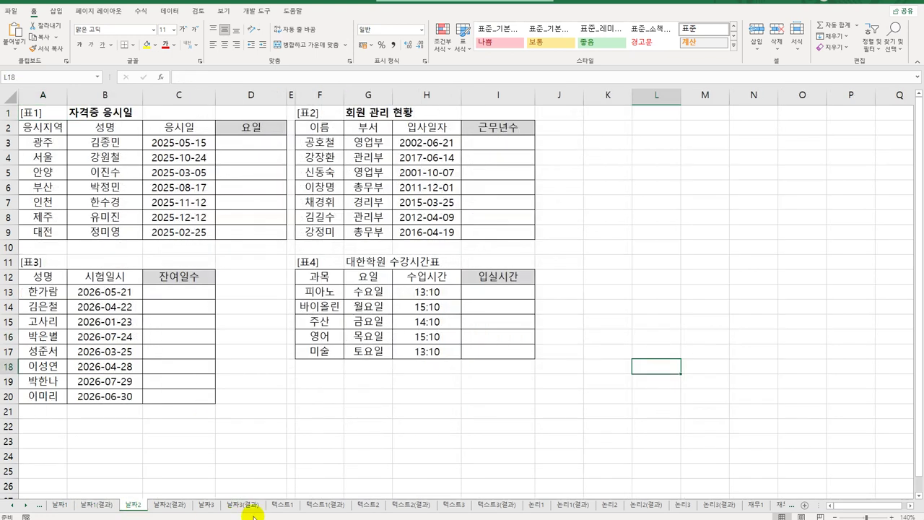
{"action": "left_click", "coordinate": [258, 146]}
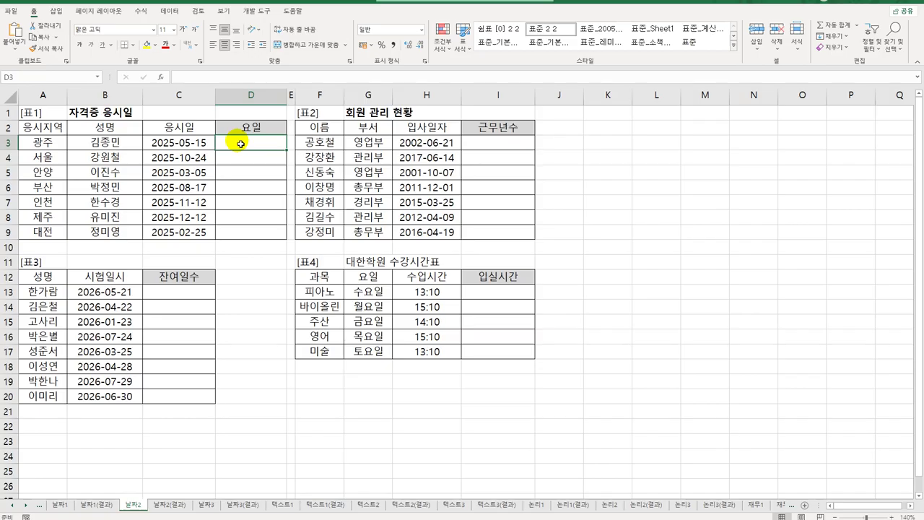
{"action": "type", "text": "=we"}
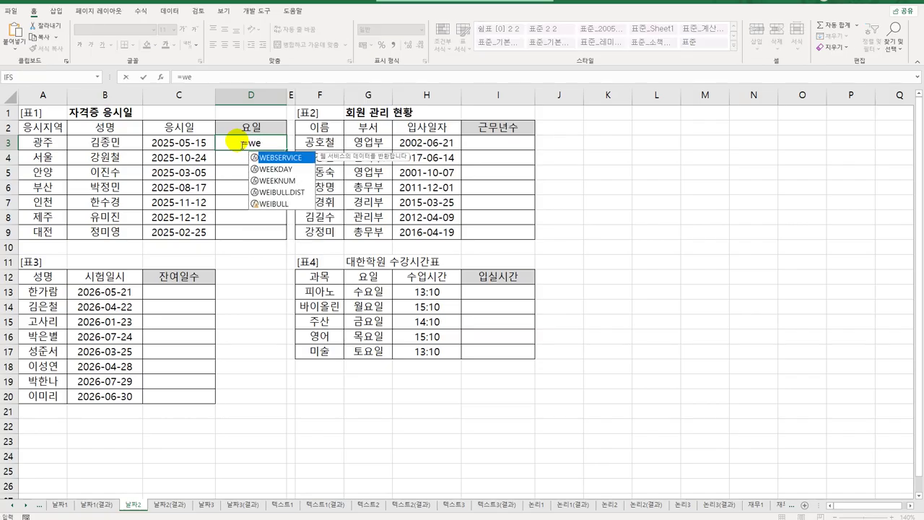
{"action": "key", "text": "Down"}
{"action": "key", "text": "Tab"}
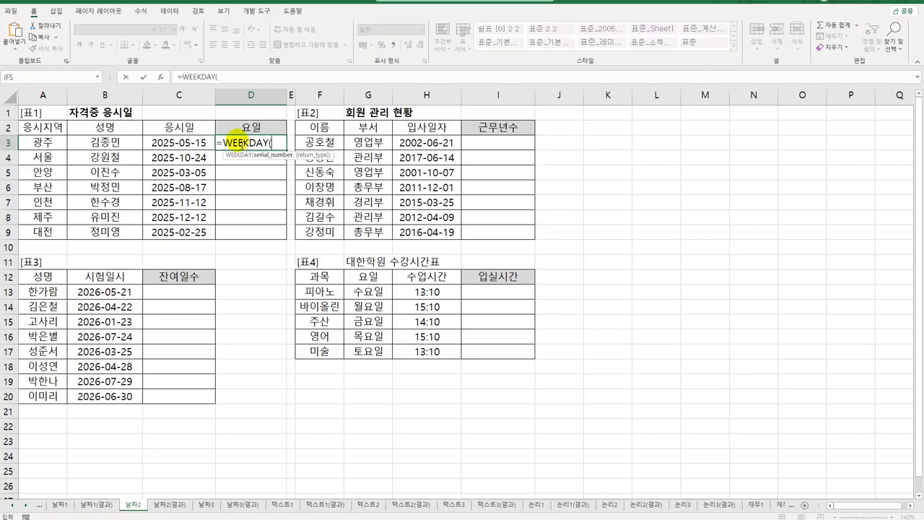
{"action": "left_click", "coordinate": [164, 142]}
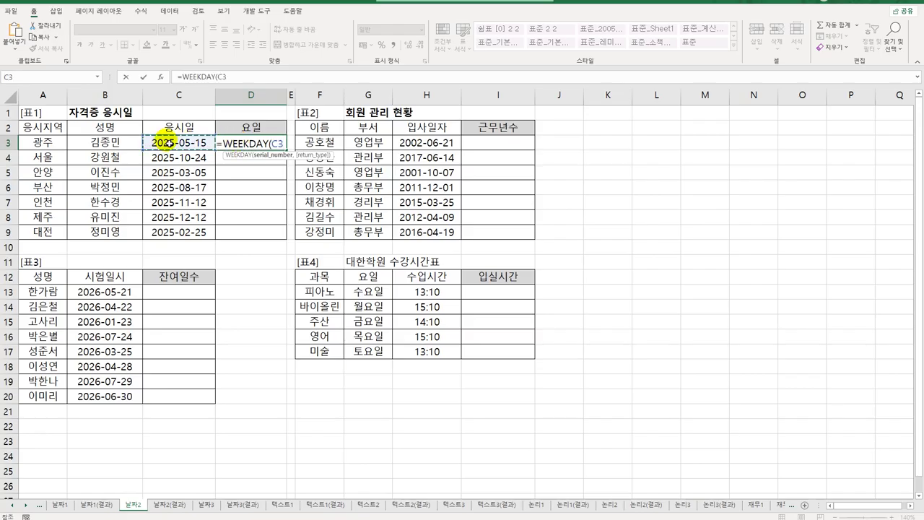
{"action": "type", "text": ",2)"}
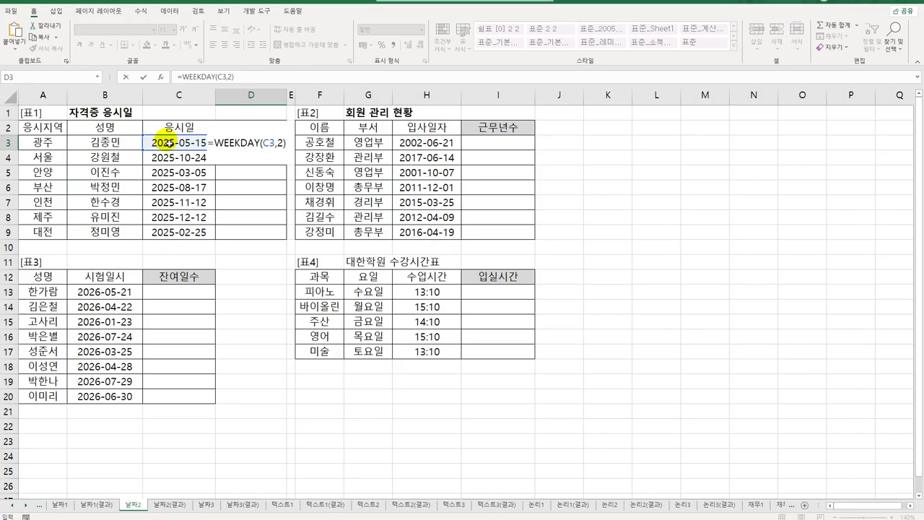
{"action": "key", "text": "Return"}
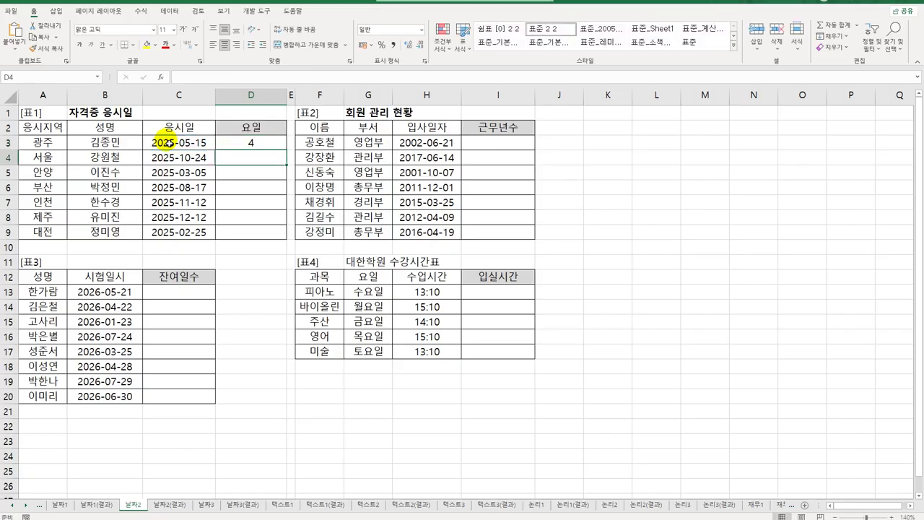
{"action": "left_click", "coordinate": [228, 142]}
{"action": "left_click_drag", "start_coordinate": [289, 152], "coordinate": [270, 239]}
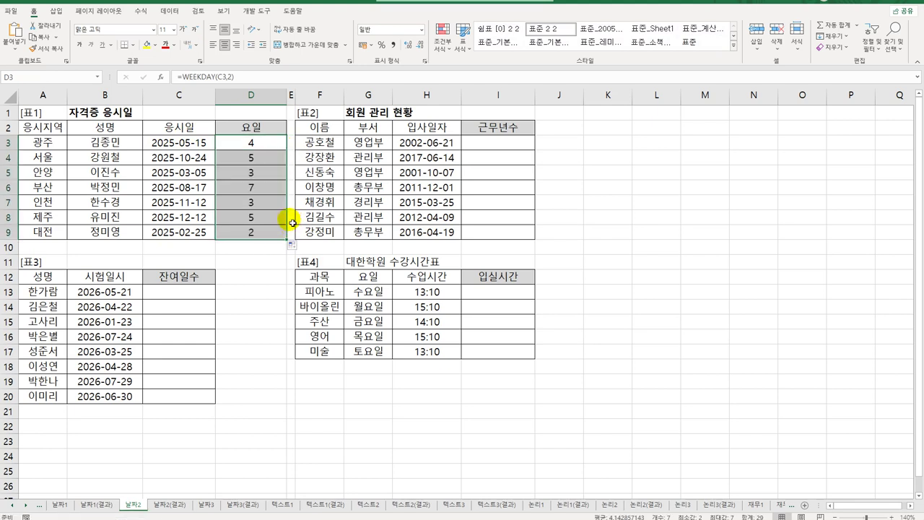
Step: Change the D3 formula to =IF(WEEKDAY(C3,2)<=5,"평일","주말") and fill it down to D9
{"action": "double_click", "coordinate": [245, 147]}
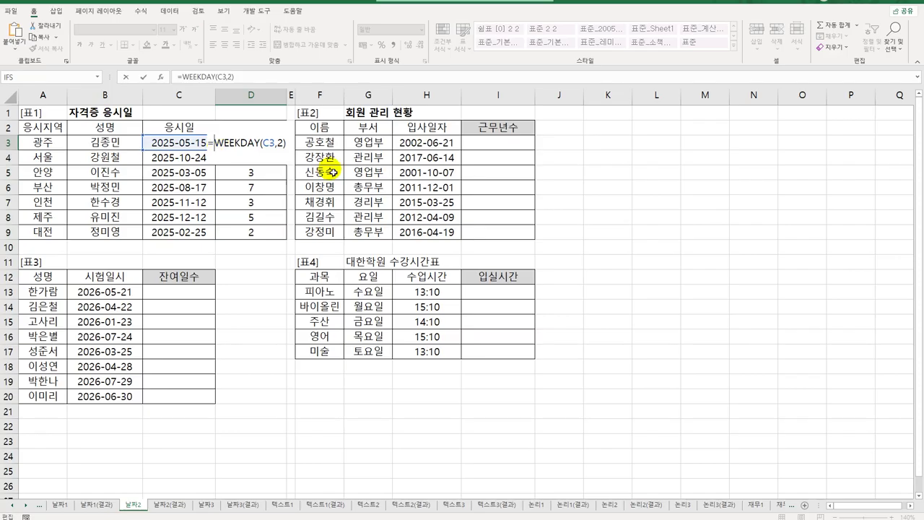
{"action": "type", "text": "IF("}
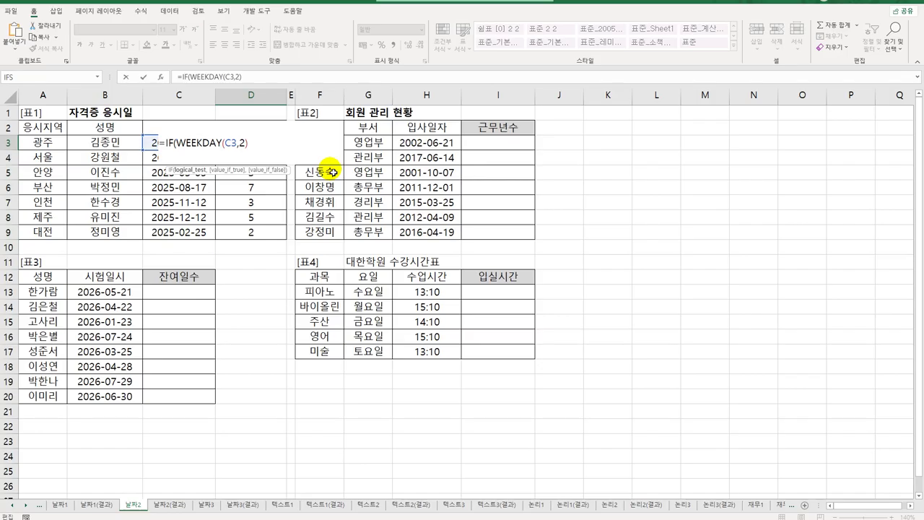
{"action": "key", "text": "End"}
{"action": "type", "text": "< 5,\"평일"}
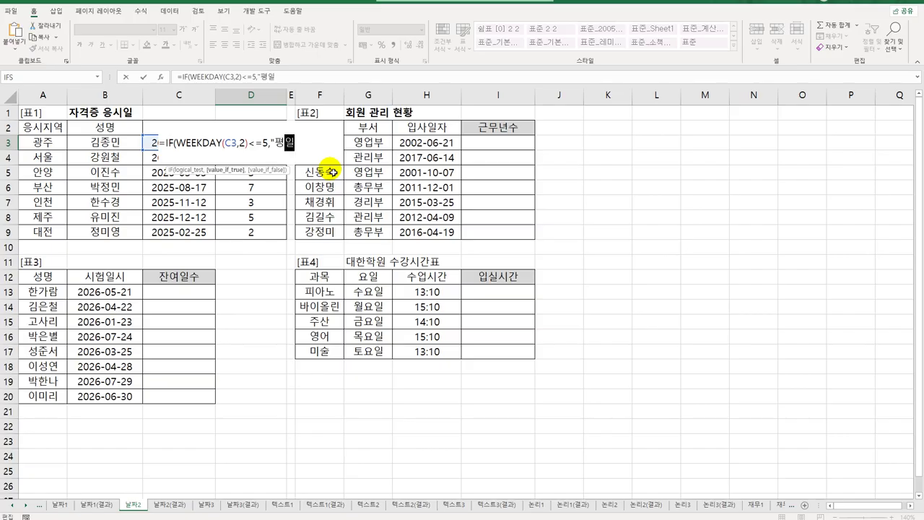
{"action": "type", "text": "\",\"주말\")"}
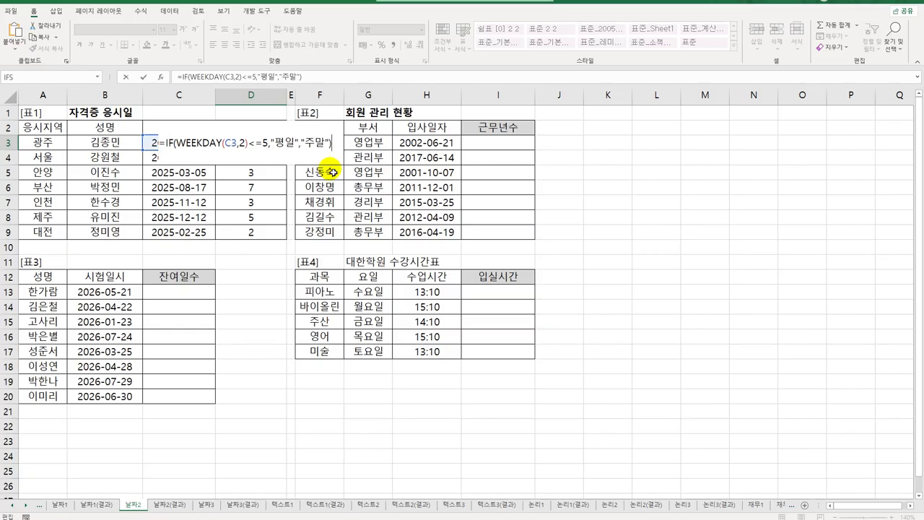
{"action": "key", "text": "Return"}
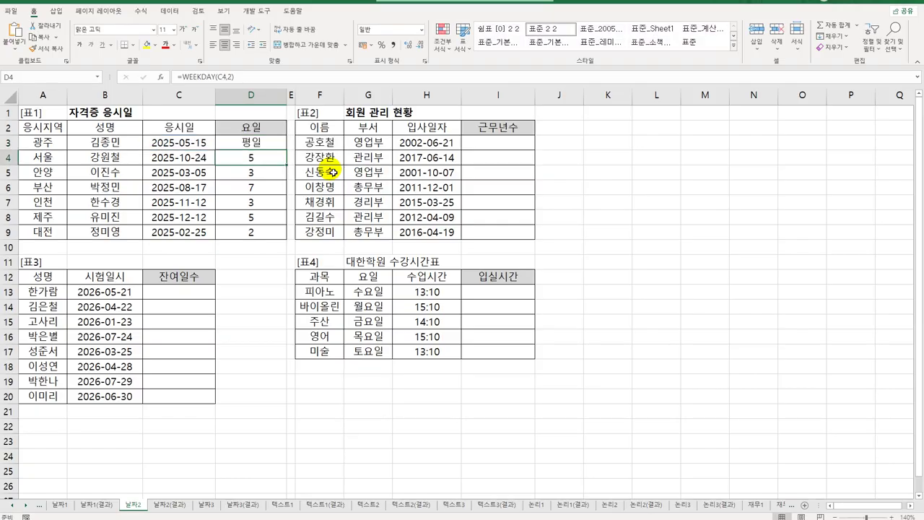
{"action": "left_click", "coordinate": [270, 144]}
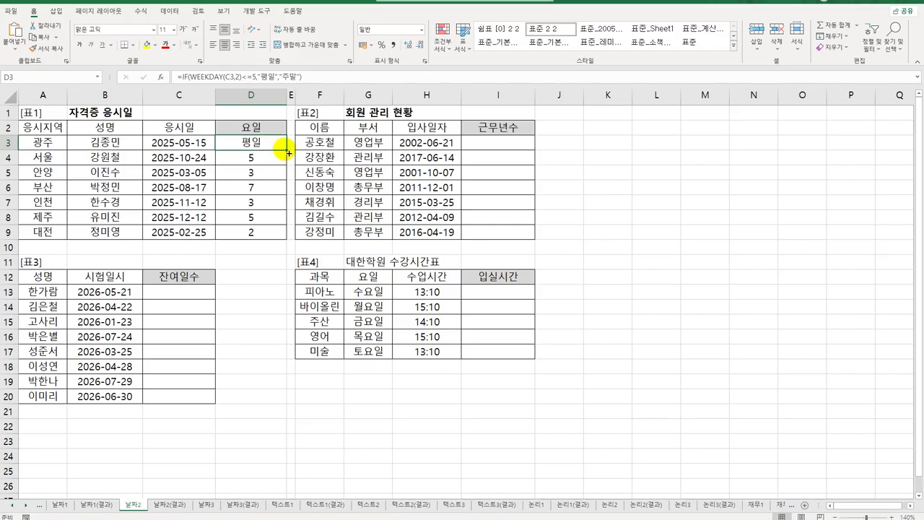
{"action": "left_click_drag", "start_coordinate": [286, 149], "coordinate": [267, 237]}
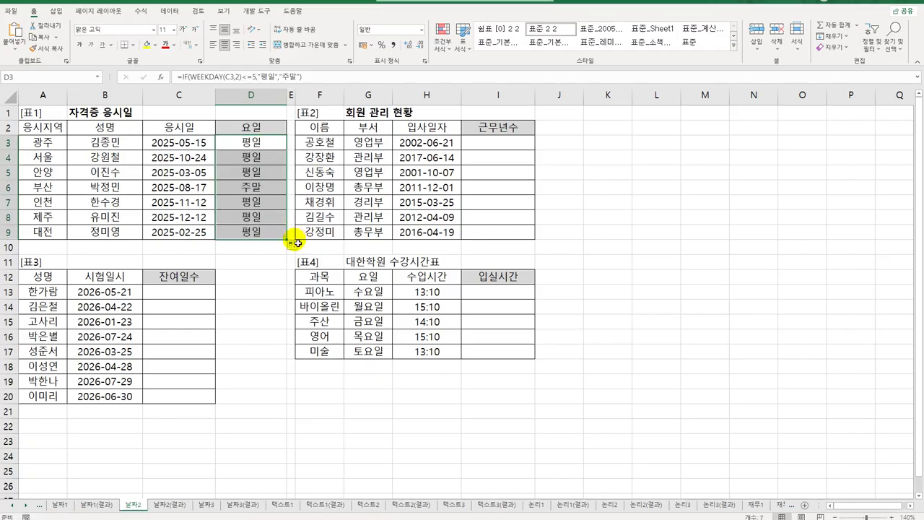
Step: Enter =YEAR(TODAY())-YEAR(H3) in I3 of [표2] for the 근무년수 column
{"action": "left_click", "coordinate": [512, 148]}
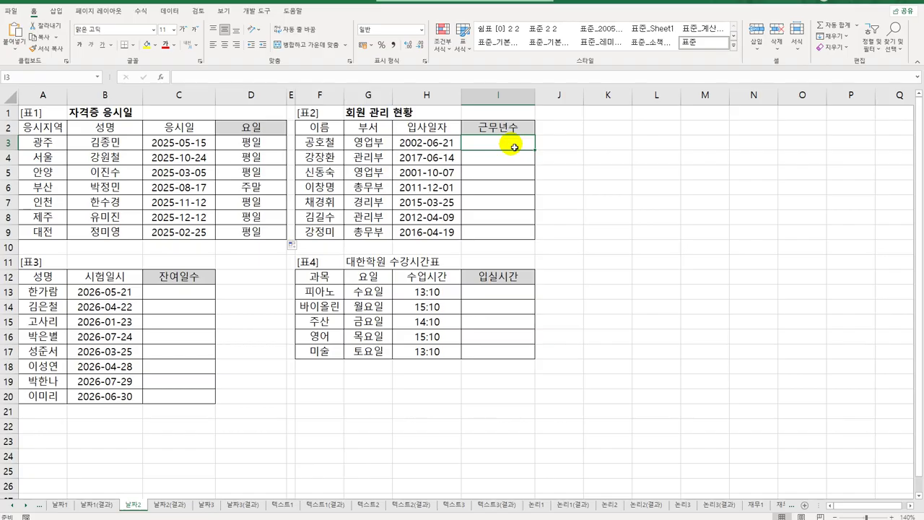
{"action": "type", "text": "="}
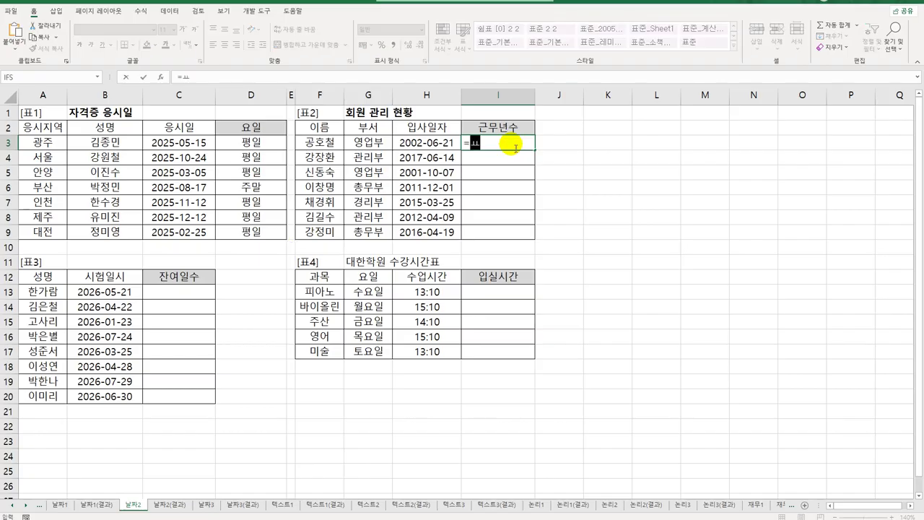
{"action": "type", "text": "YEAR("}
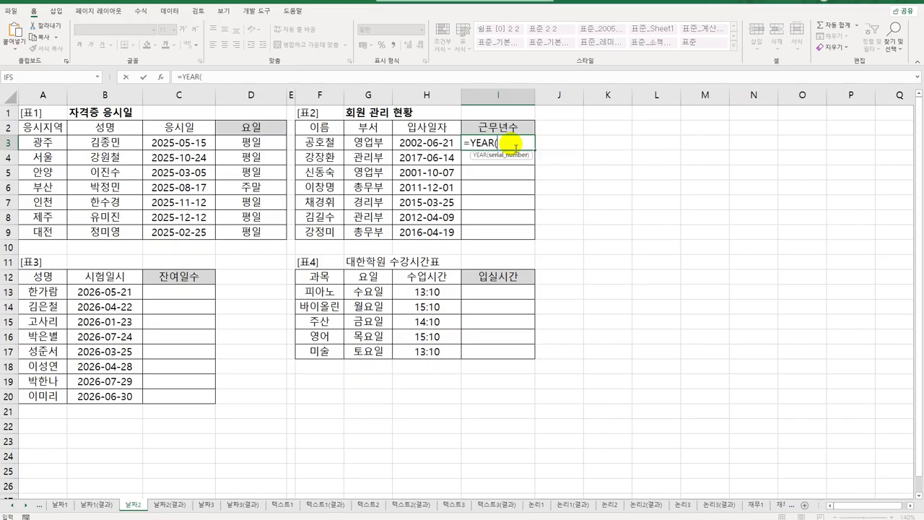
{"action": "type", "text": "to"}
{"action": "key", "text": "Tab"}
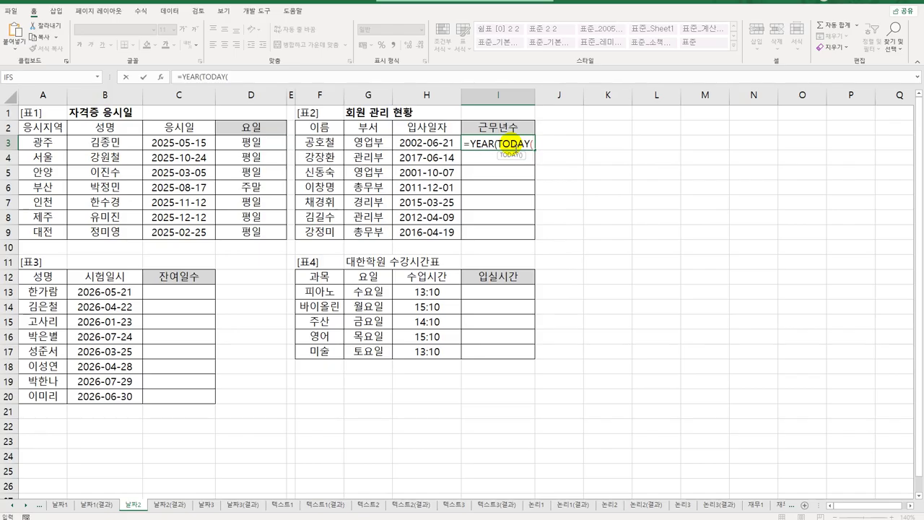
{"action": "type", "text": "))"}
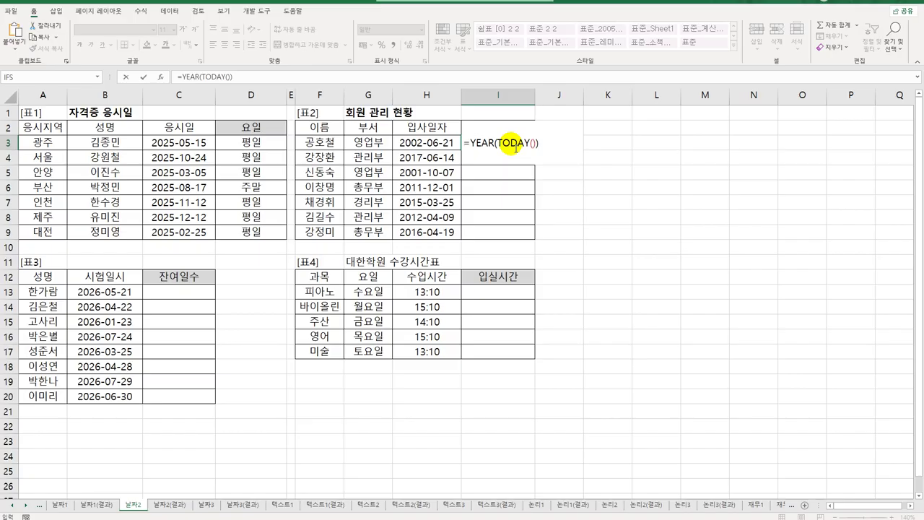
{"action": "type", "text": "-year(H3"}
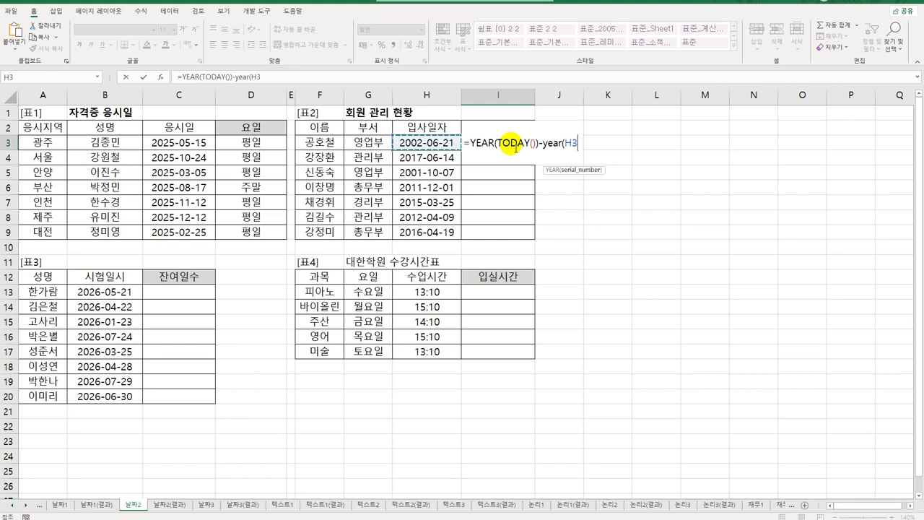
{"action": "type", "text": ")"}
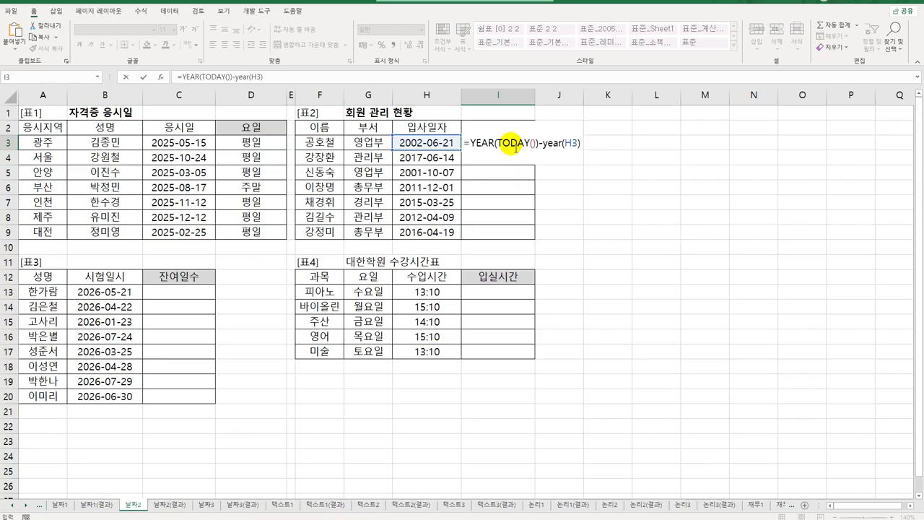
{"action": "key", "text": "Return"}
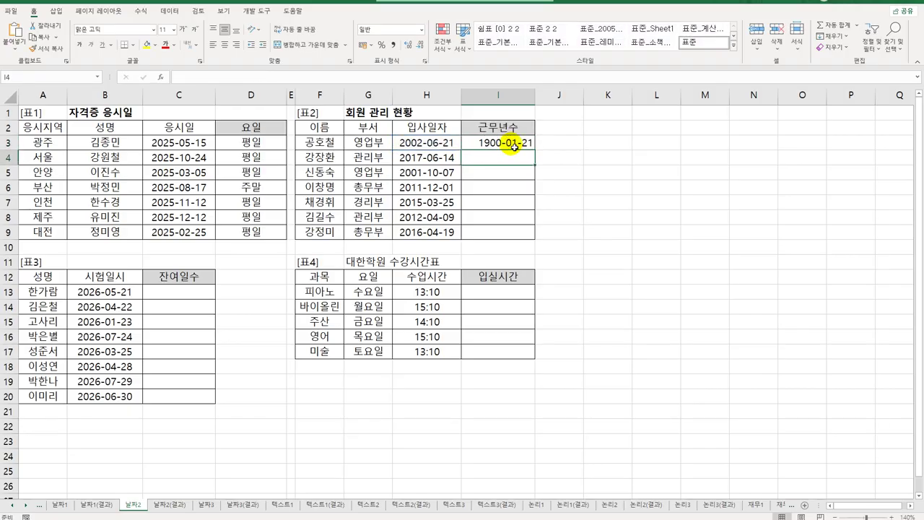
Step: Set the number format of I3 to 일반 and fill its formula down to I9
{"action": "left_click", "coordinate": [514, 144]}
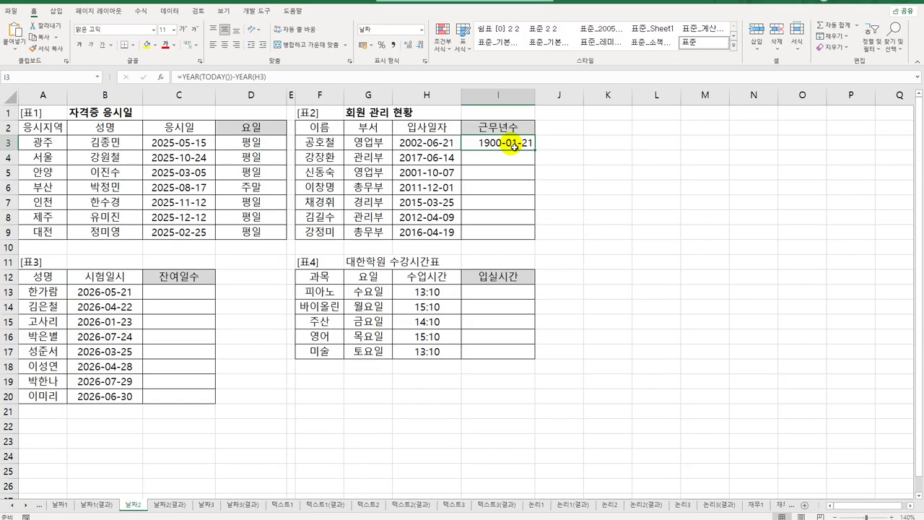
{"action": "left_click", "coordinate": [423, 30]}
{"action": "left_click", "coordinate": [406, 47]}
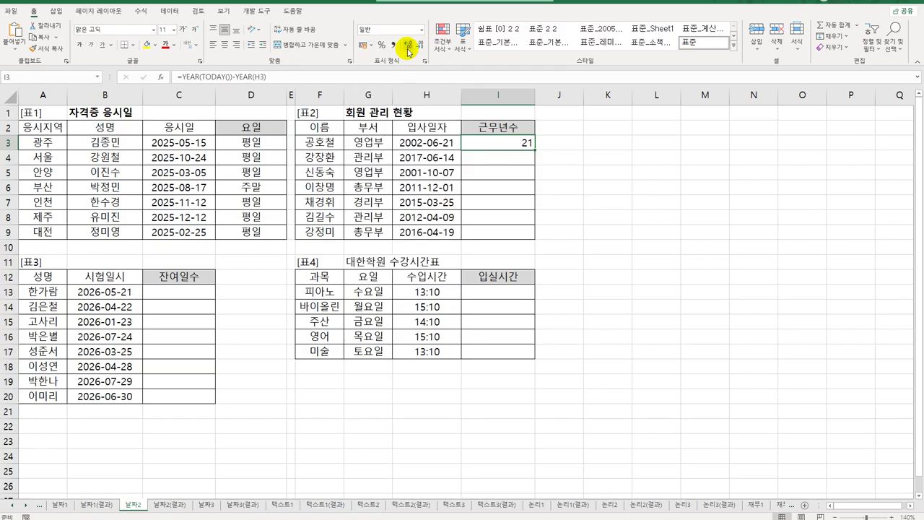
{"action": "left_click_drag", "start_coordinate": [534, 148], "coordinate": [525, 248]}
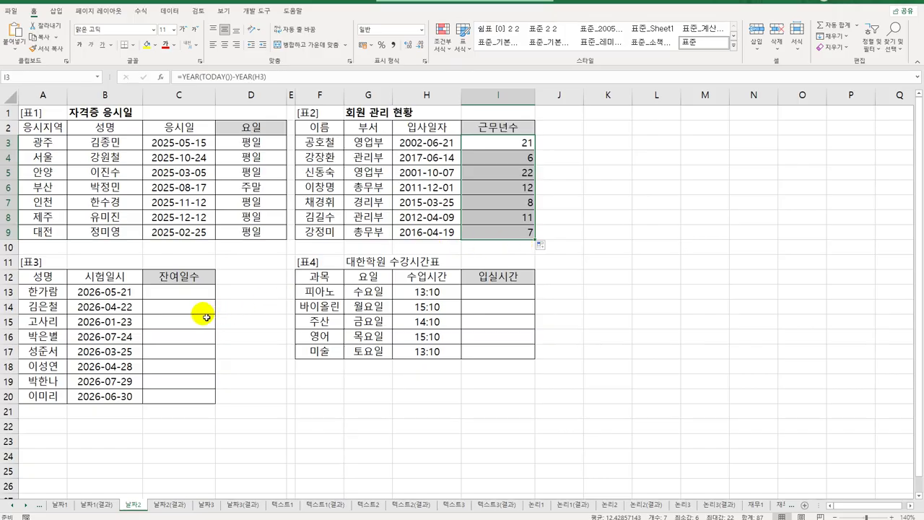
Step: Enter =DAYS(B13,TODAY()) in C13 of [표3] for the 잔여일수 column and fill it down to C20
{"action": "left_click", "coordinate": [196, 296]}
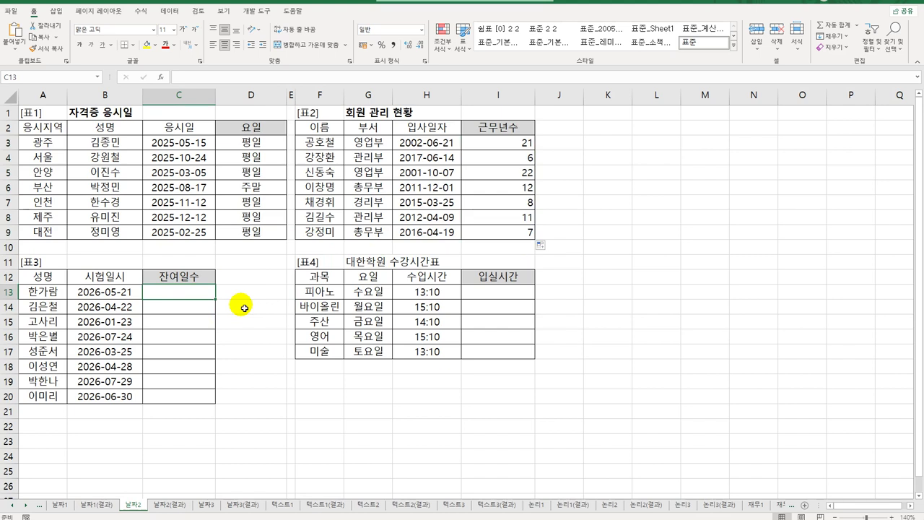
{"action": "type", "text": "="}
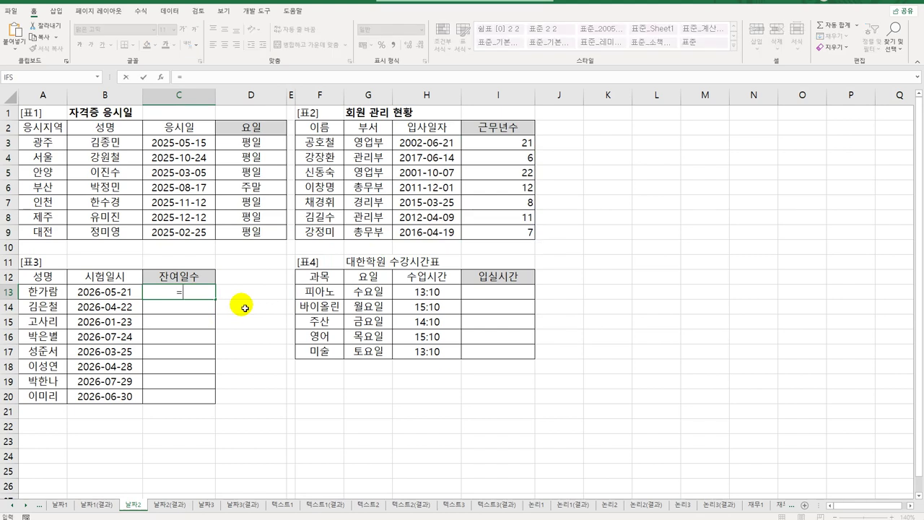
{"action": "type", "text": "days"}
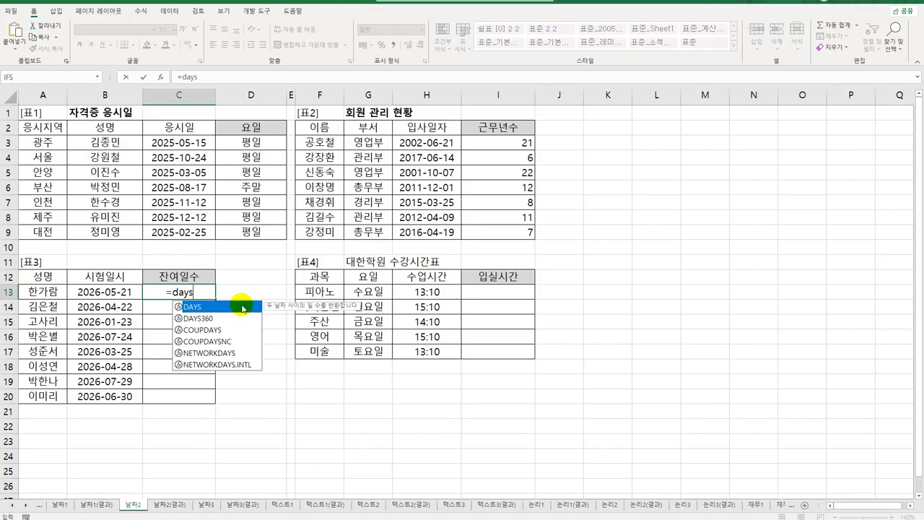
{"action": "key", "text": "Tab"}
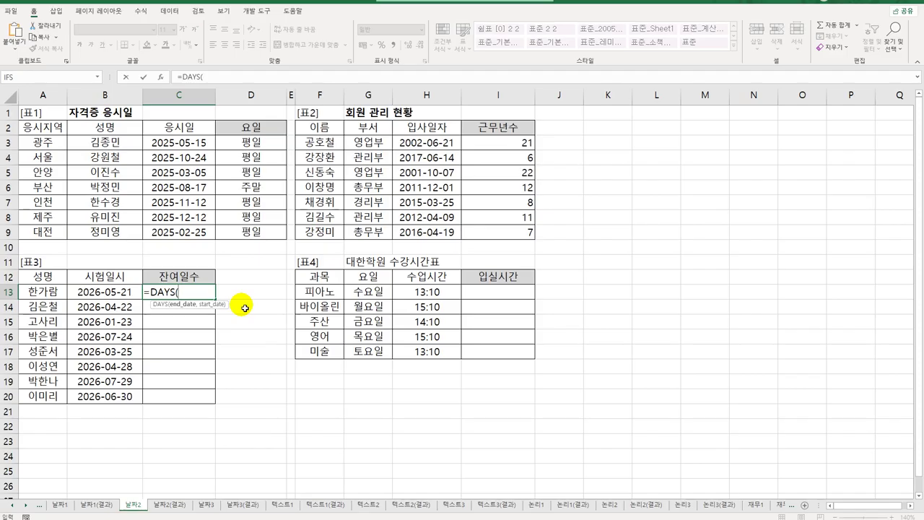
{"action": "left_click", "coordinate": [113, 291]}
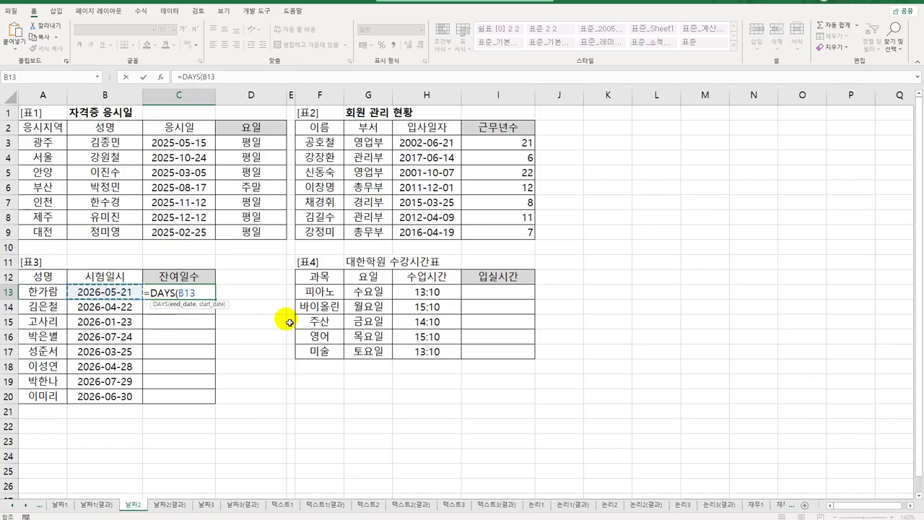
{"action": "type", "text": ",TO"}
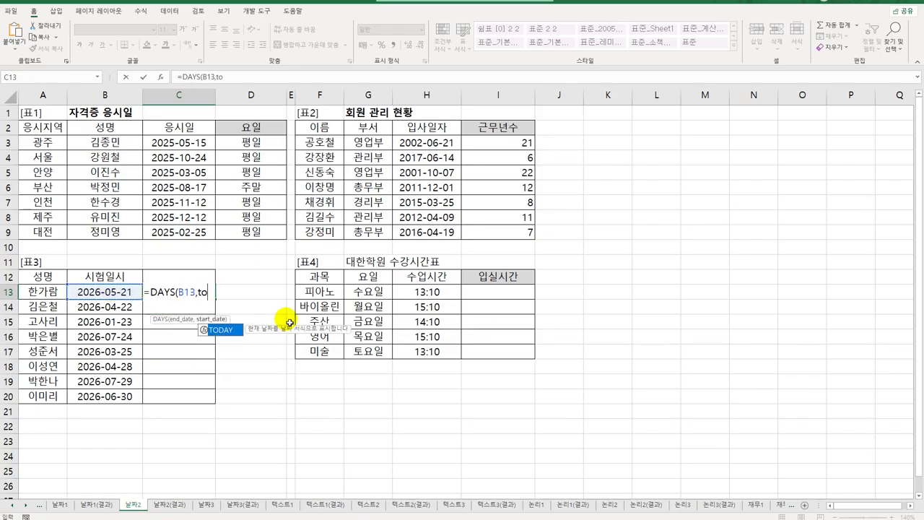
{"action": "key", "text": "Tab"}
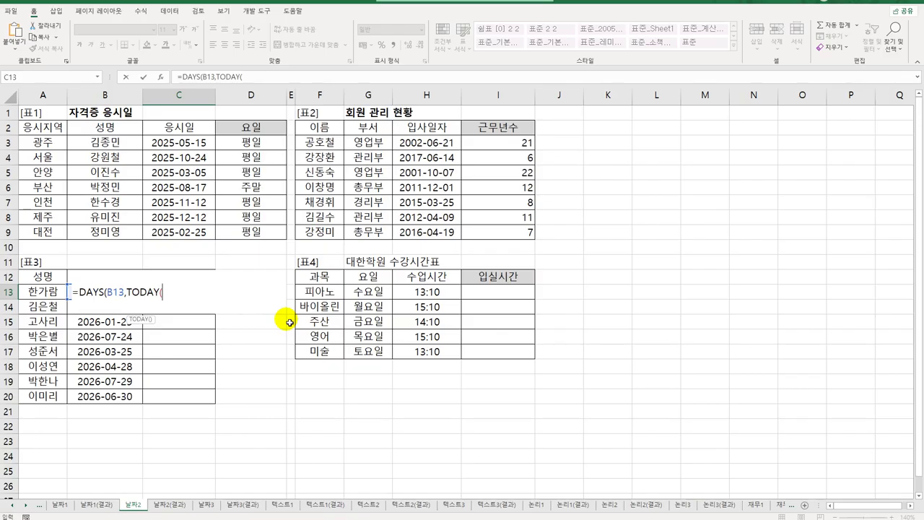
{"action": "type", "text": ")"}
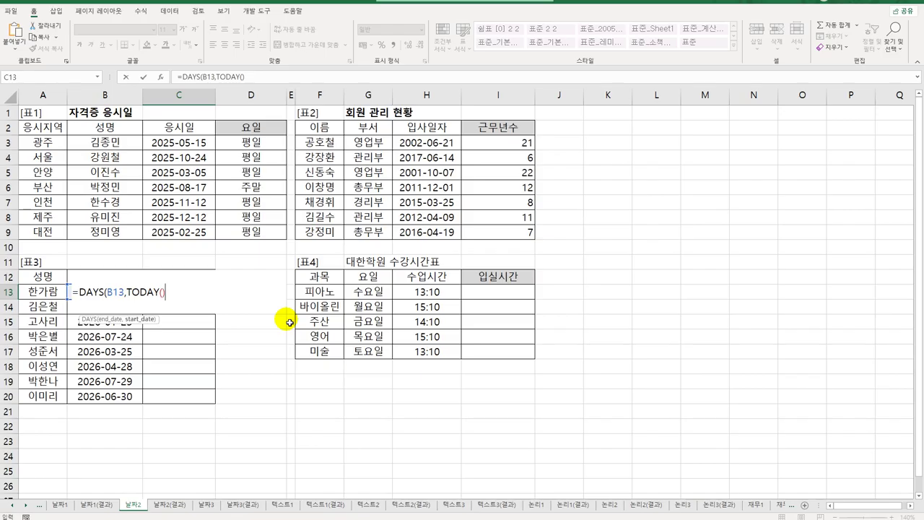
{"action": "type", "text": ")"}
{"action": "key", "text": "Return"}
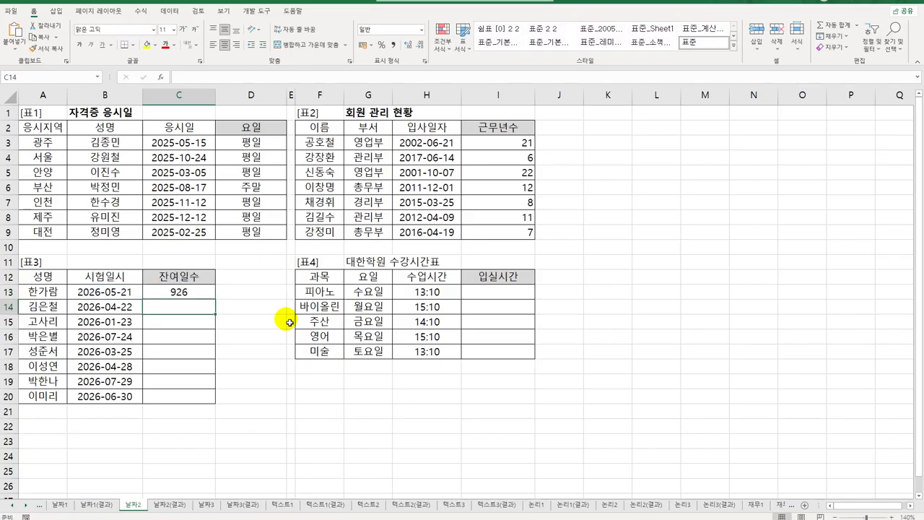
{"action": "left_click", "coordinate": [209, 295]}
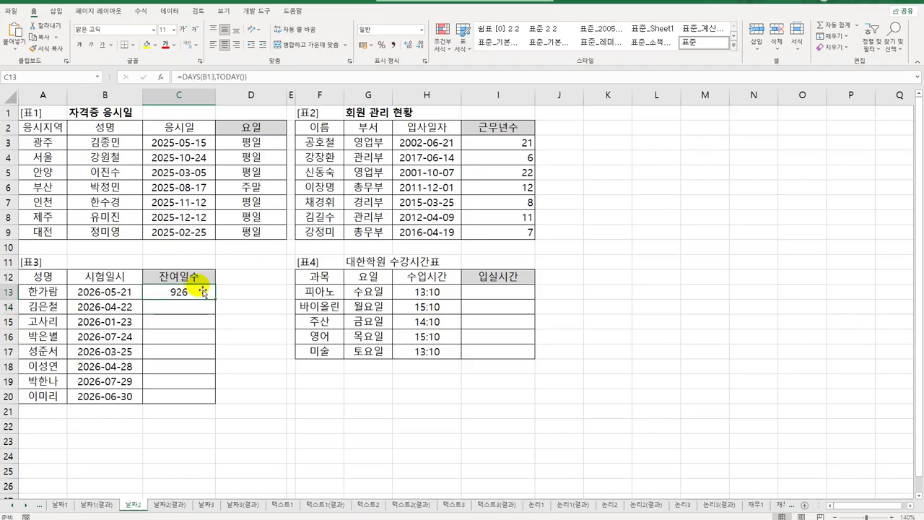
{"action": "left_click_drag", "start_coordinate": [216, 301], "coordinate": [214, 409]}
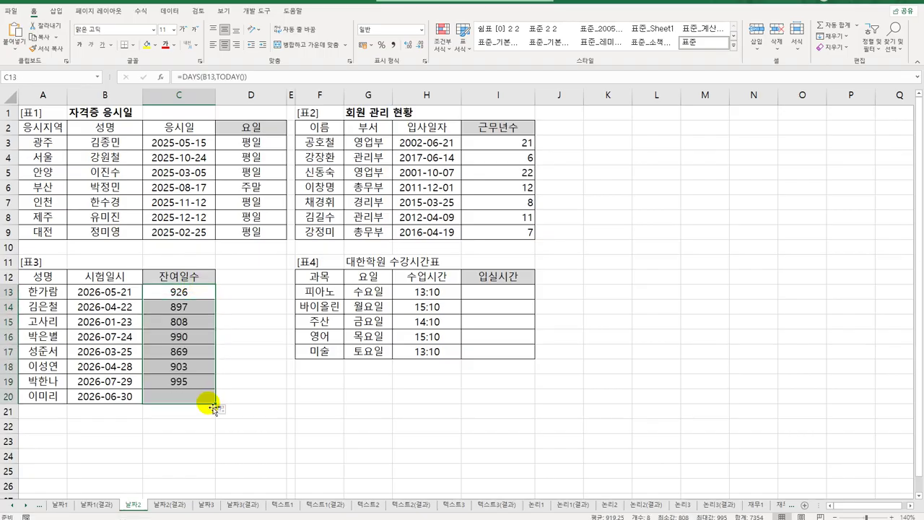
{"action": "left_click", "coordinate": [201, 291]}
{"action": "left_click", "coordinate": [511, 144]}
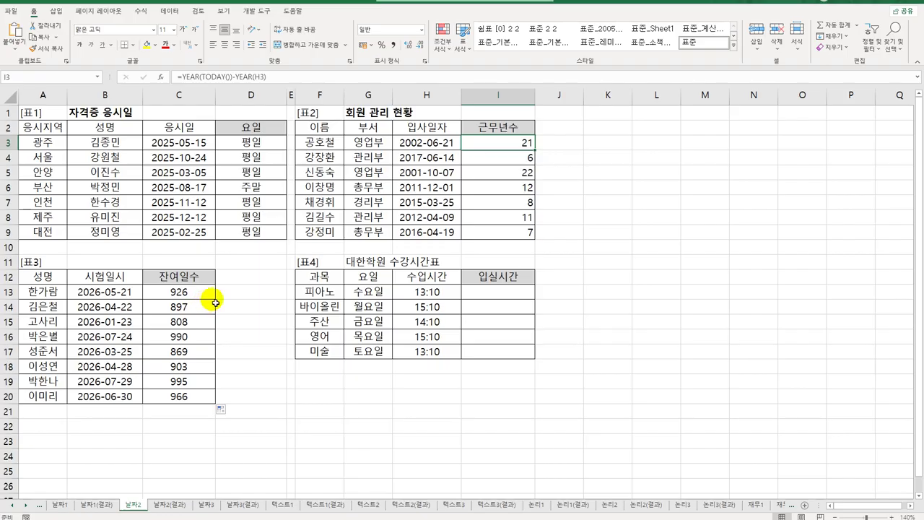
Step: Enter =HOUR(H13)&"시" in I13 of [표4] for the 입실시간 column and fill it down to I17
{"action": "left_click", "coordinate": [510, 293]}
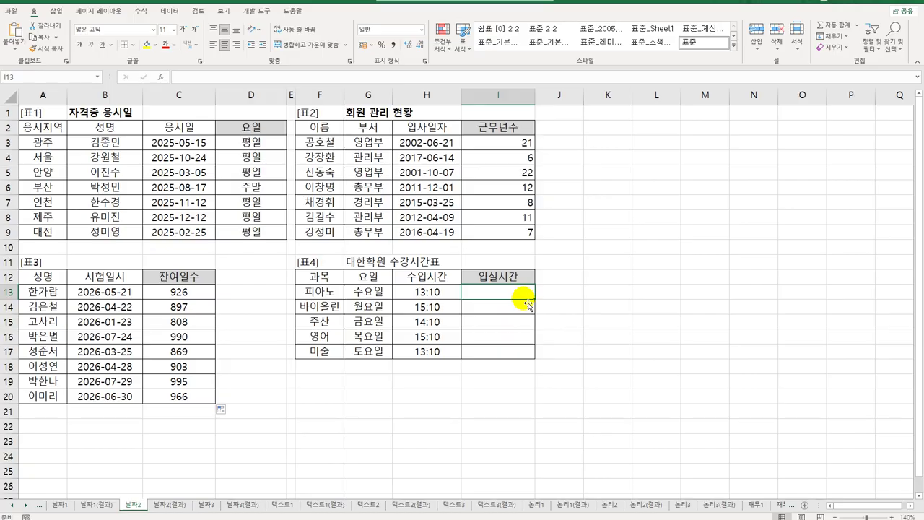
{"action": "type", "text": "=hou"}
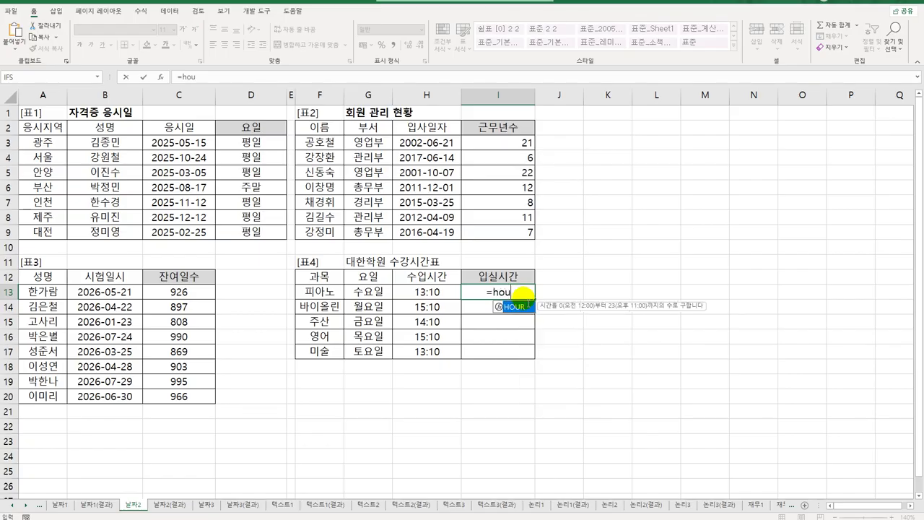
{"action": "key", "text": "Left"}
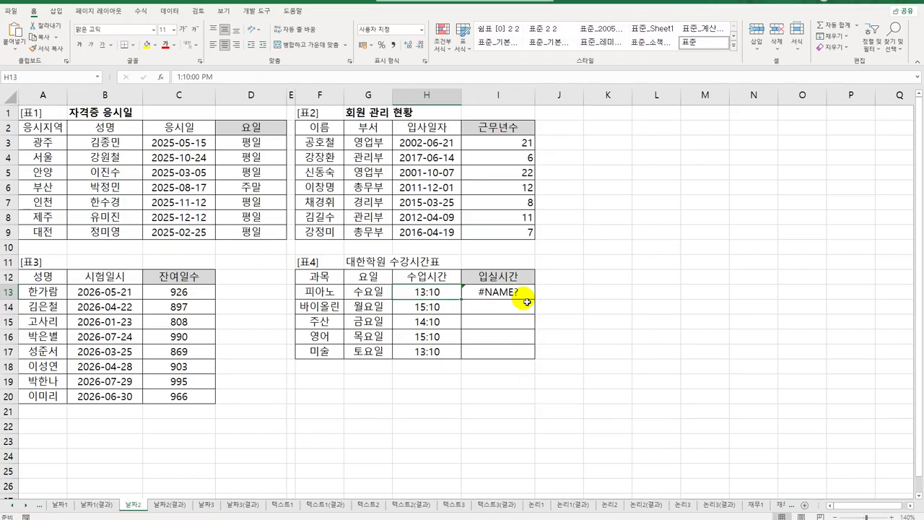
{"action": "double_click", "coordinate": [524, 291]}
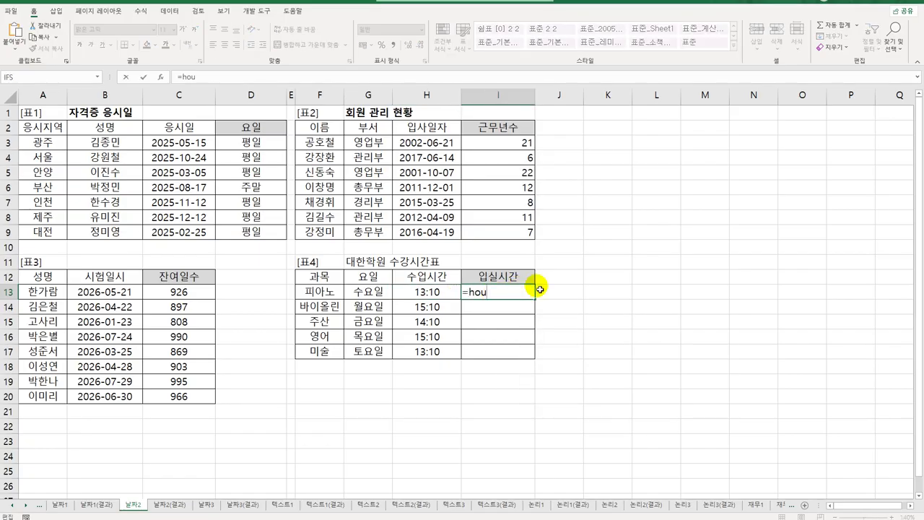
{"action": "key", "text": "BackSpace"}
{"action": "key", "text": "BackSpace"}
{"action": "type", "text": "ou"}
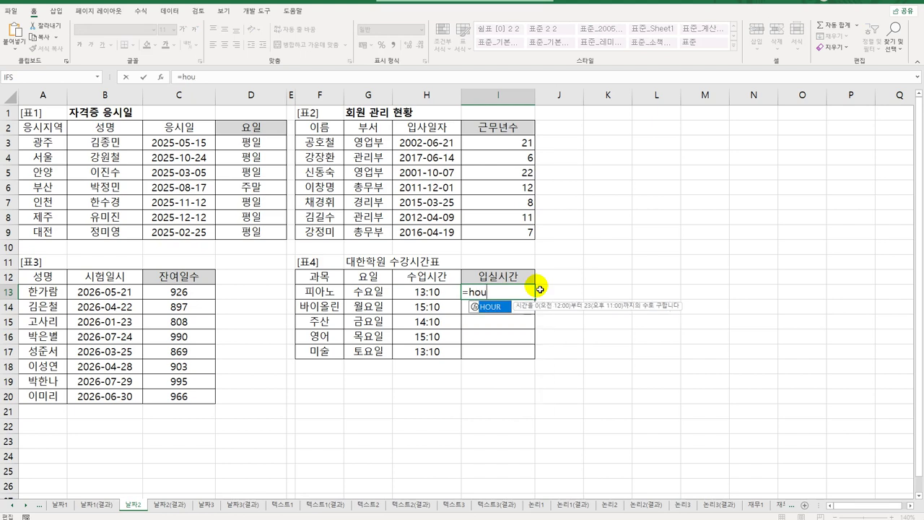
{"action": "key", "text": "Tab"}
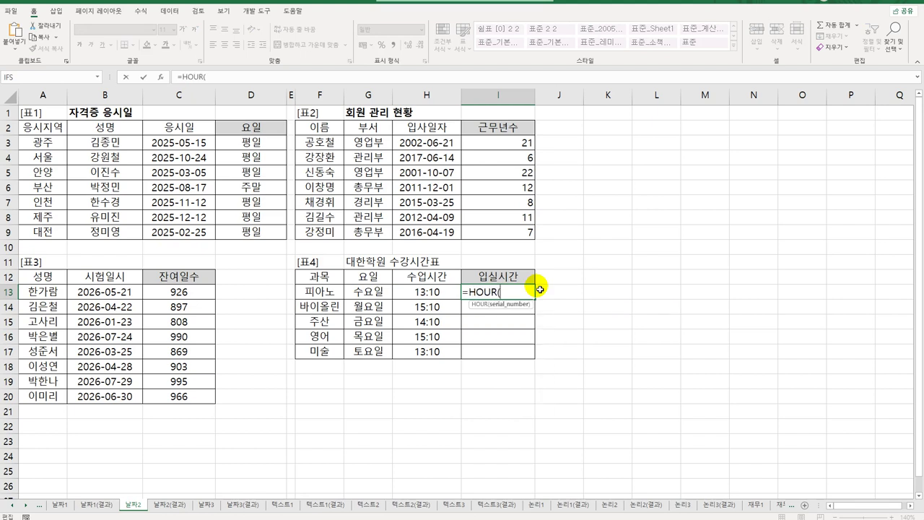
{"action": "left_click", "coordinate": [433, 293]}
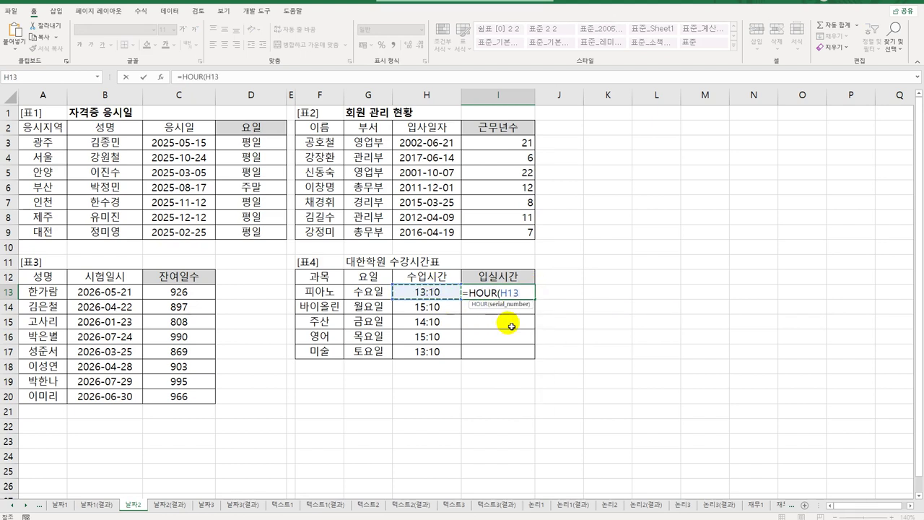
{"action": "type", "text": ")"}
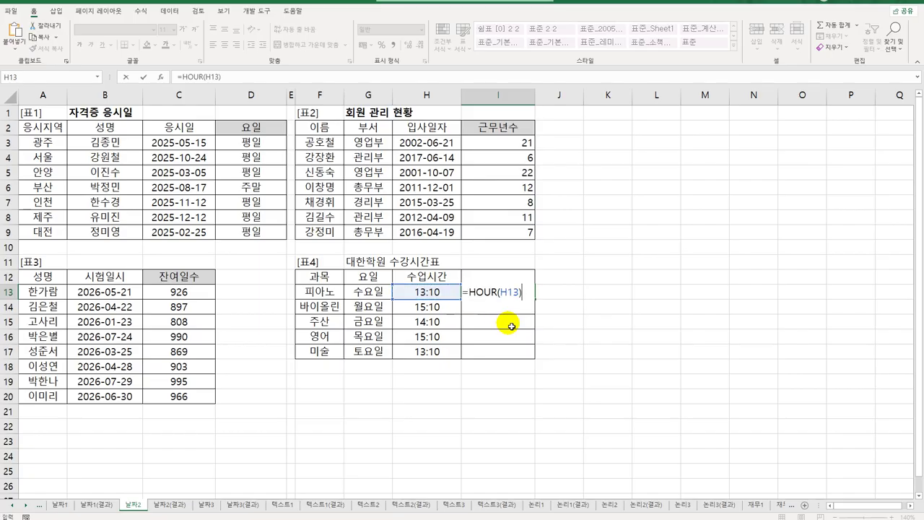
{"action": "type", "text": "&\"시\""}
{"action": "key", "text": "Return"}
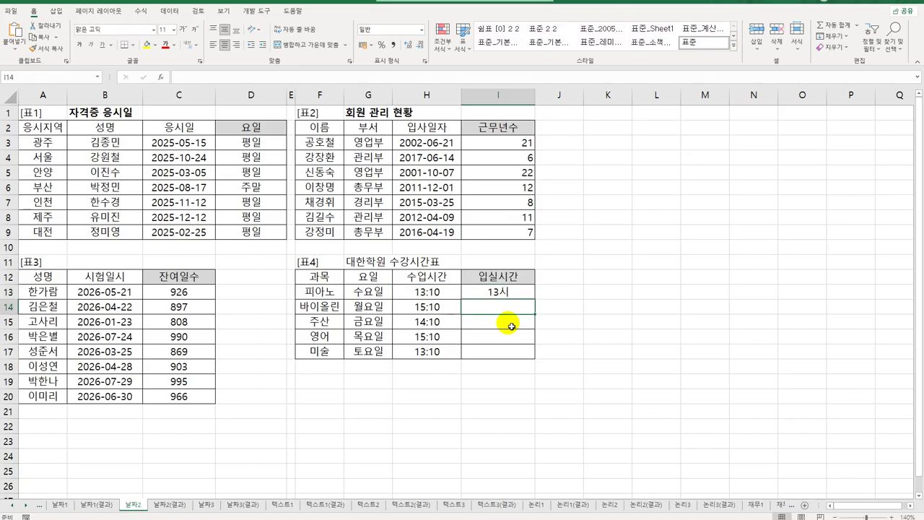
{"action": "left_click", "coordinate": [524, 293]}
{"action": "left_click_drag", "start_coordinate": [535, 300], "coordinate": [533, 361]}
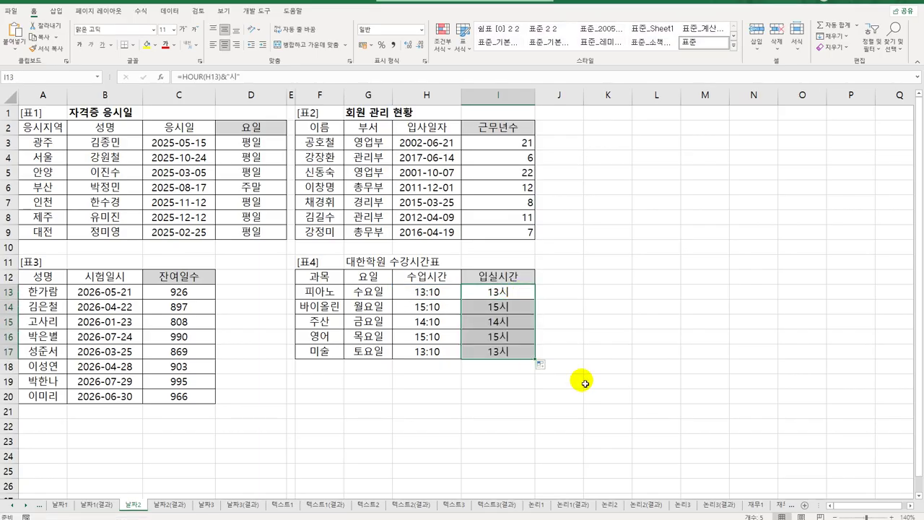
Step: Compare the completed 날짜2 sheet with the 날짜2(결과) answer sheet and open the 날짜3 sheet
{"action": "left_click", "coordinate": [172, 505]}
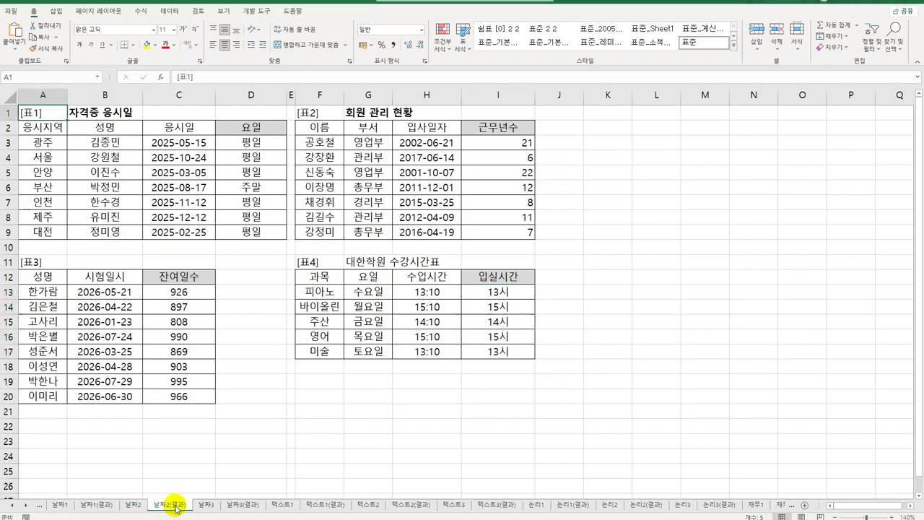
{"action": "left_click", "coordinate": [136, 505]}
{"action": "left_click", "coordinate": [173, 506]}
{"action": "left_click", "coordinate": [210, 505]}
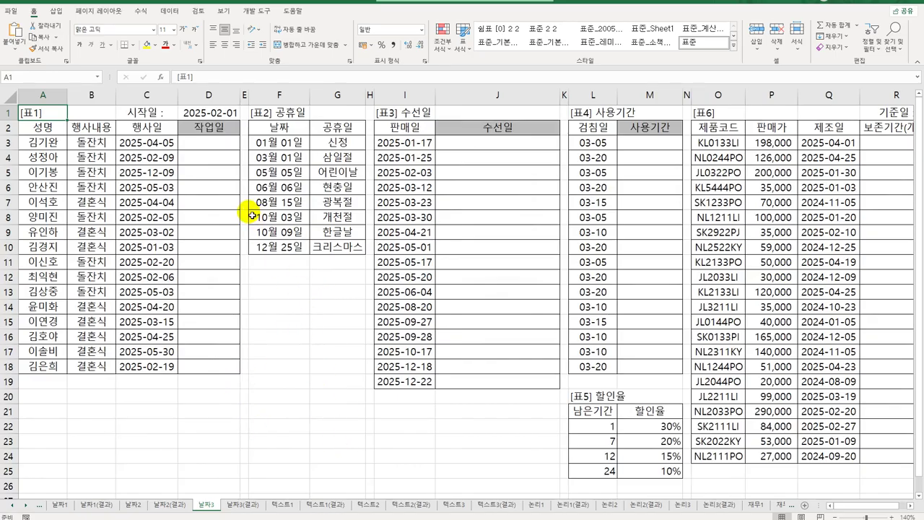
Step: Start a NETWORKDAYS formula in D3 of [표1] for the 작업일 column, with $D$1 as its Start_date
{"action": "left_click", "coordinate": [223, 154]}
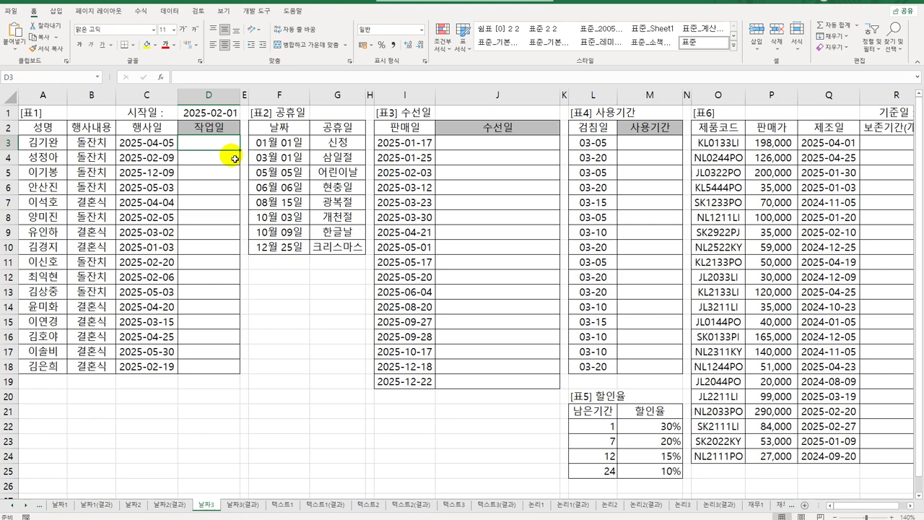
{"action": "left_click", "coordinate": [205, 114]}
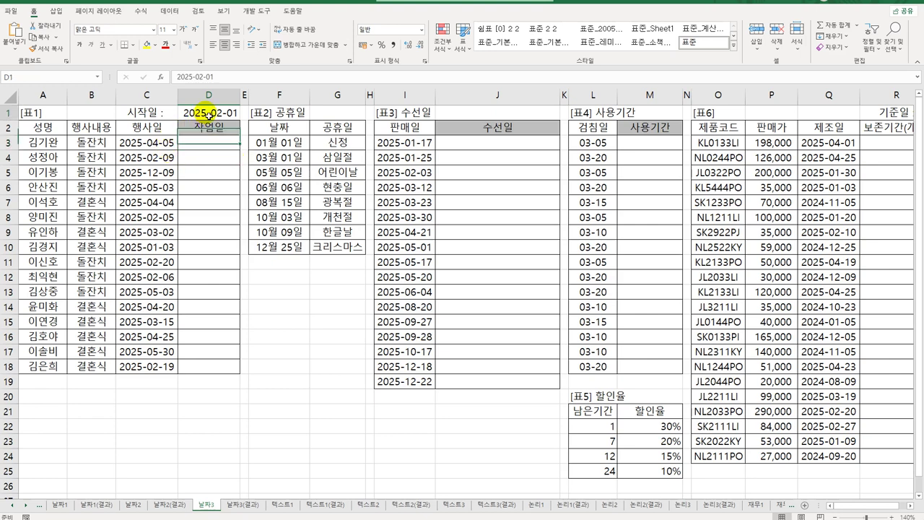
{"action": "left_click", "coordinate": [151, 145]}
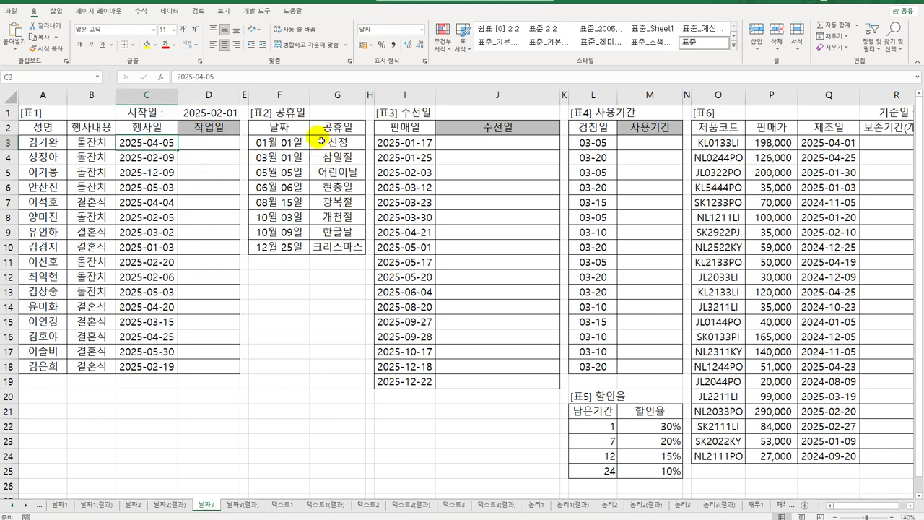
{"action": "left_click_drag", "start_coordinate": [283, 142], "coordinate": [345, 260]}
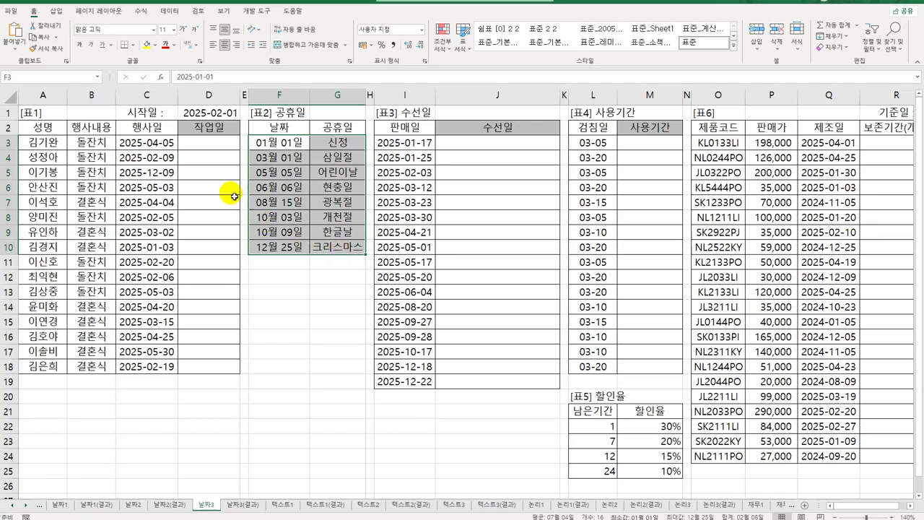
{"action": "left_click", "coordinate": [224, 150]}
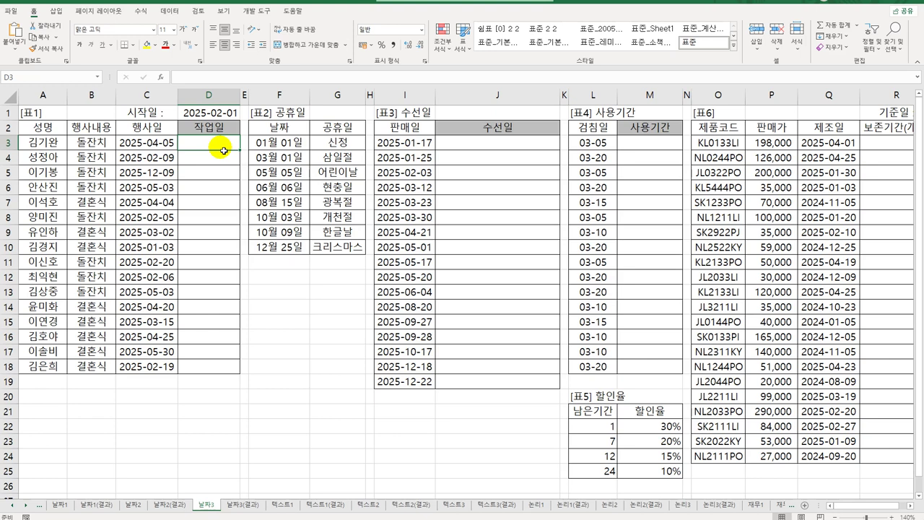
{"action": "type", "text": "="}
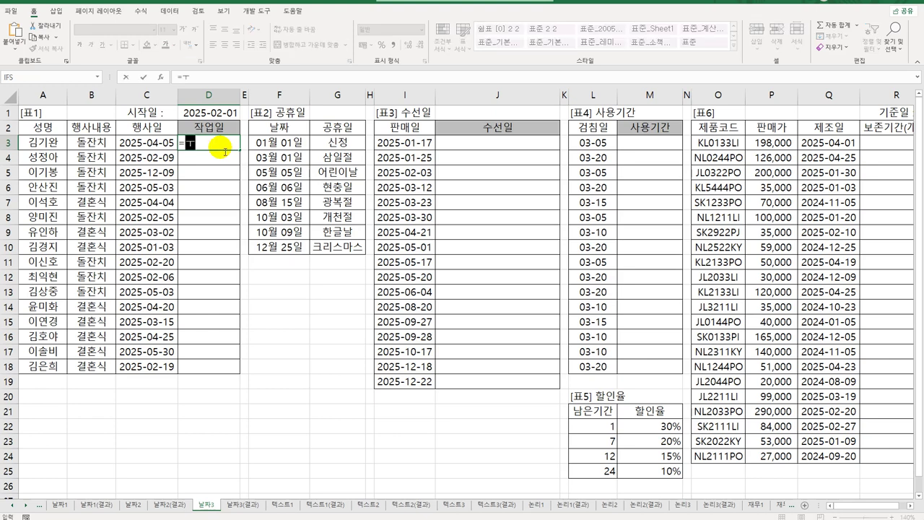
{"action": "type", "text": "net"}
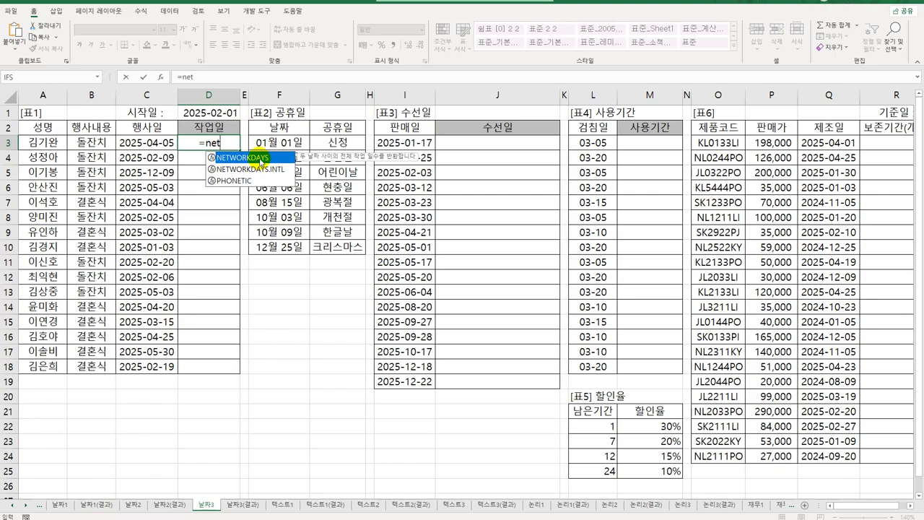
{"action": "double_click", "coordinate": [260, 160]}
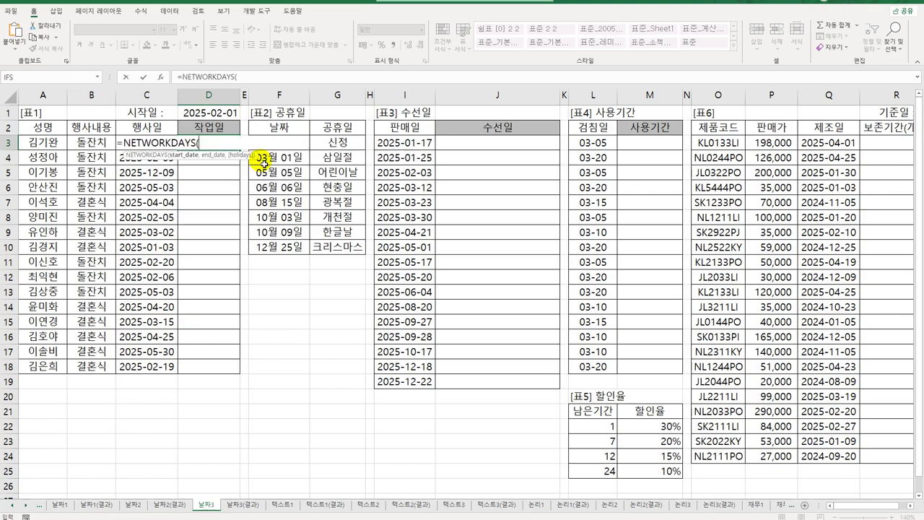
{"action": "left_click", "coordinate": [161, 77]}
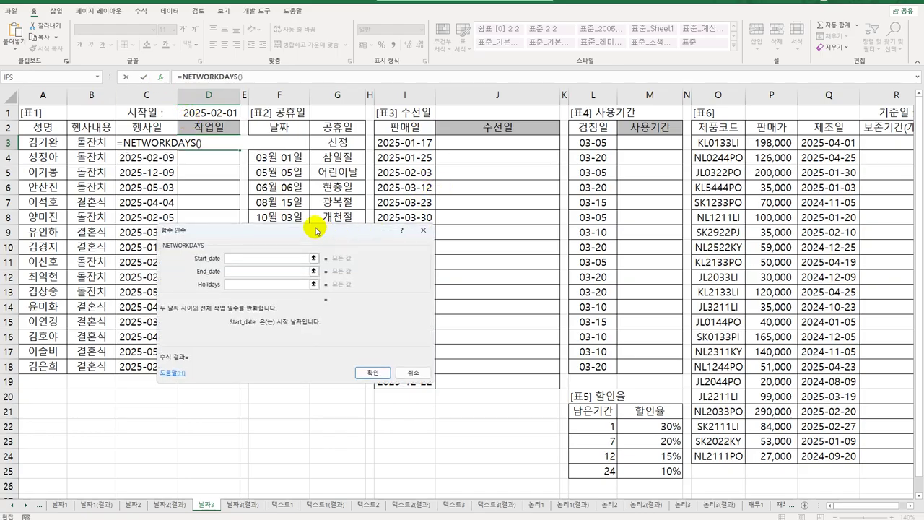
{"action": "left_click_drag", "start_coordinate": [320, 233], "coordinate": [423, 146]}
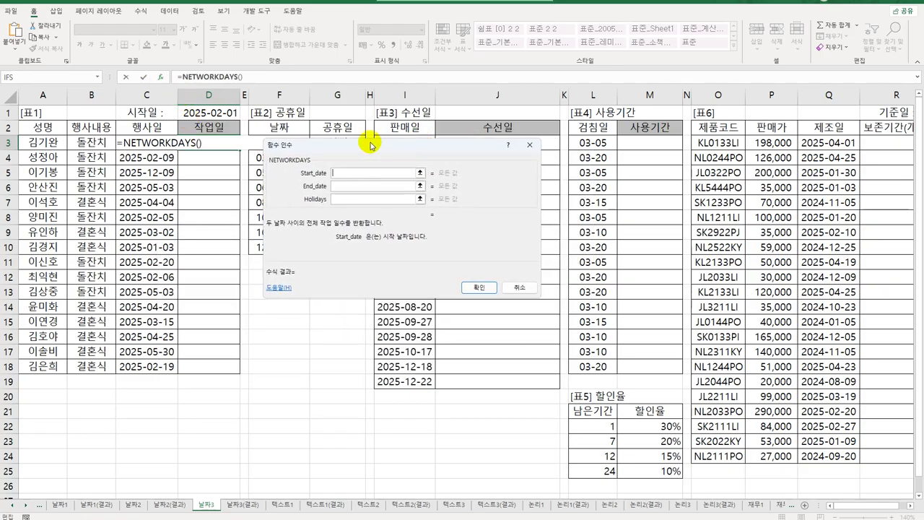
{"action": "left_click", "coordinate": [221, 114]}
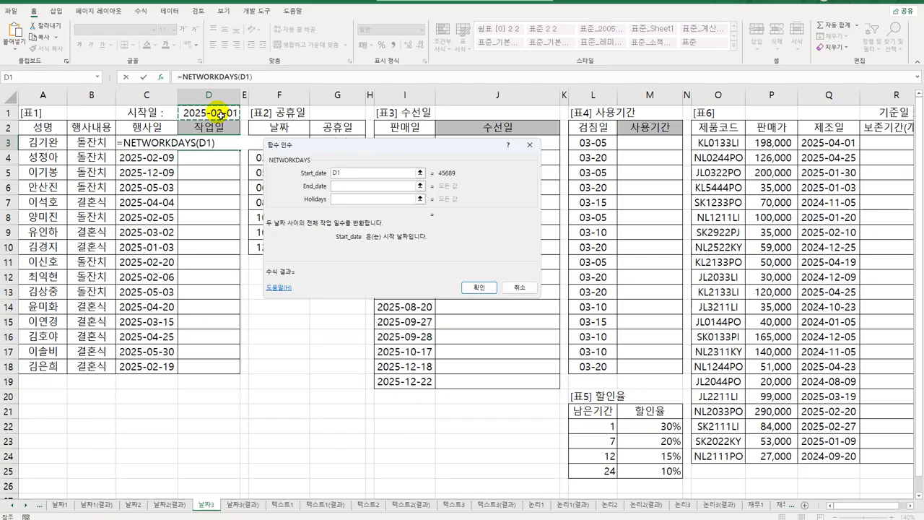
{"action": "key", "text": "F4"}
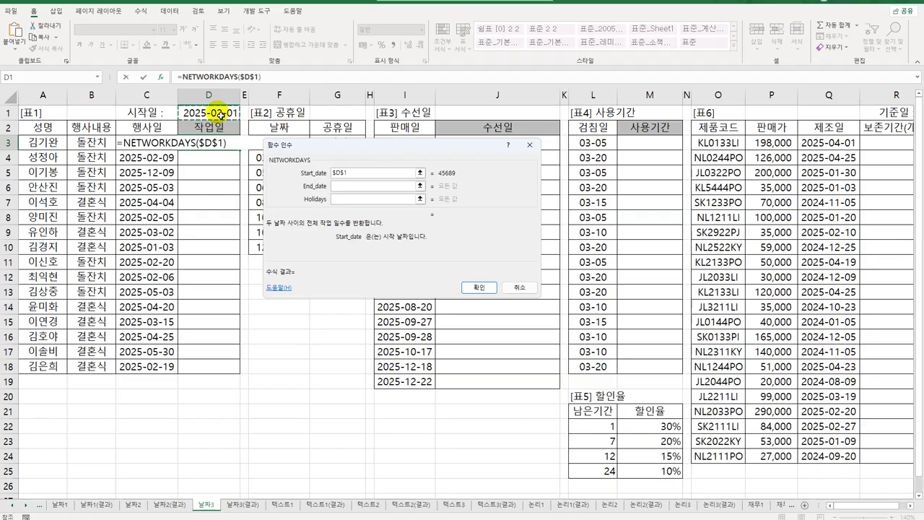
Step: Complete the D3 NETWORKDAYS arguments with C3 as End_date and the [표2] dates $F$3:$F$10 as Holidays
{"action": "left_click", "coordinate": [346, 190]}
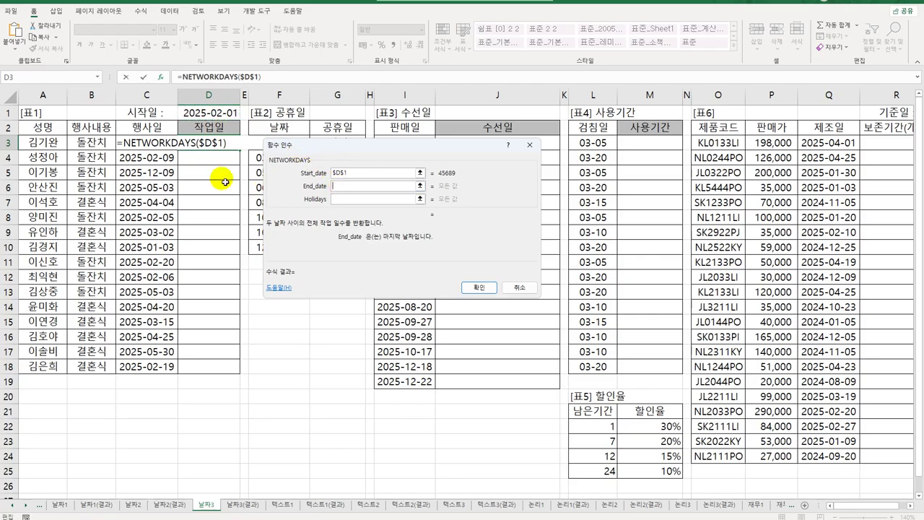
{"action": "left_click", "coordinate": [128, 147]}
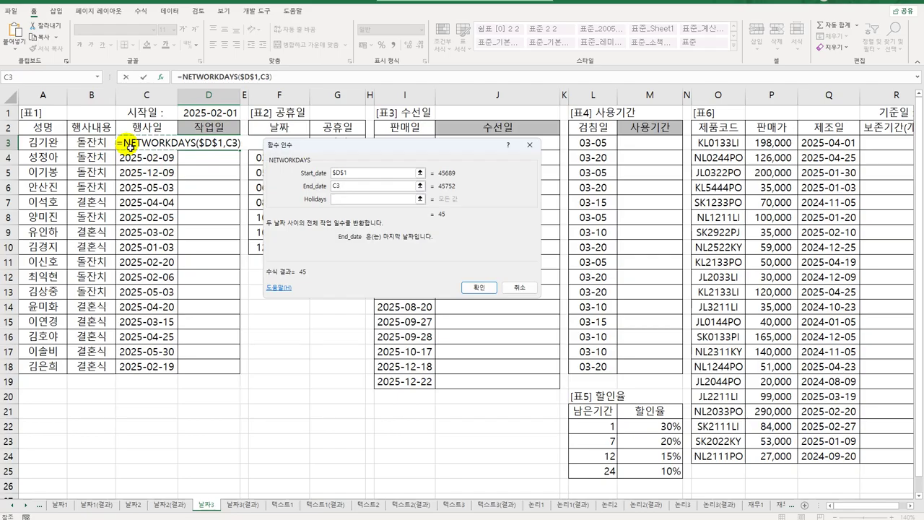
{"action": "left_click", "coordinate": [350, 199]}
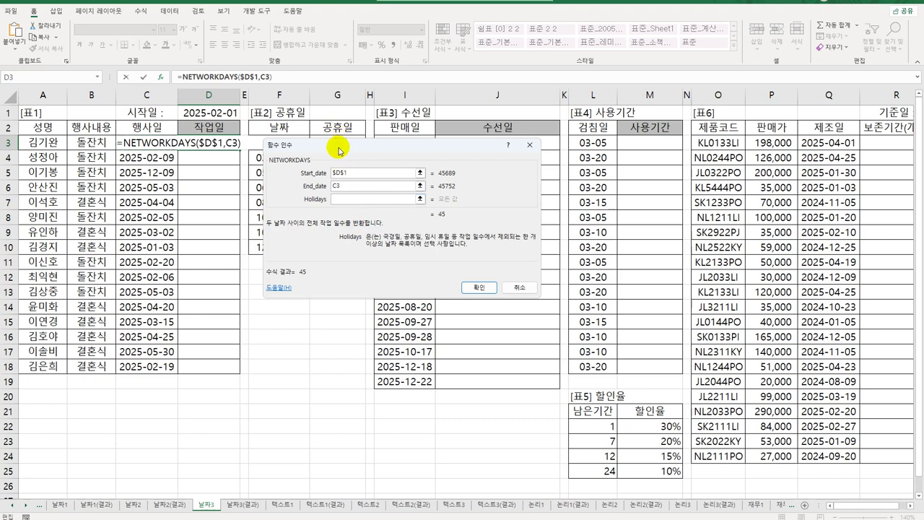
{"action": "left_click_drag", "start_coordinate": [331, 147], "coordinate": [337, 293]}
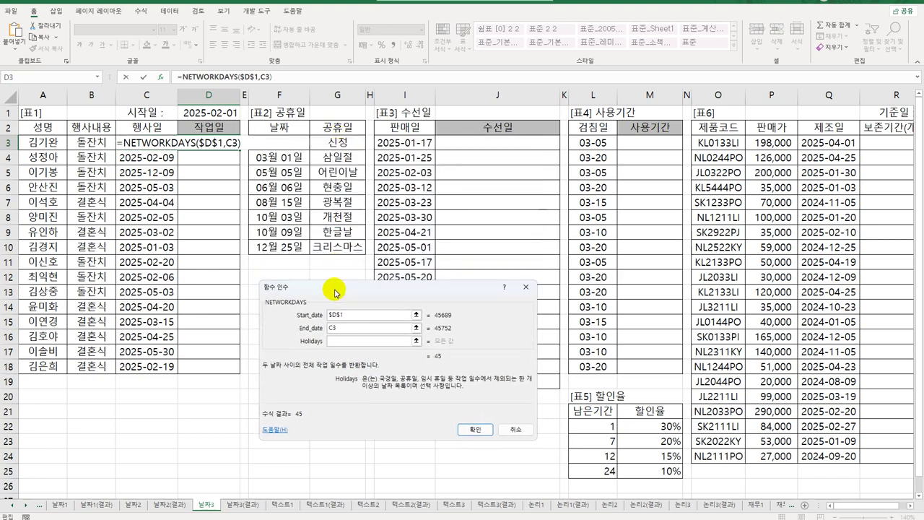
{"action": "left_click_drag", "start_coordinate": [280, 145], "coordinate": [284, 252]}
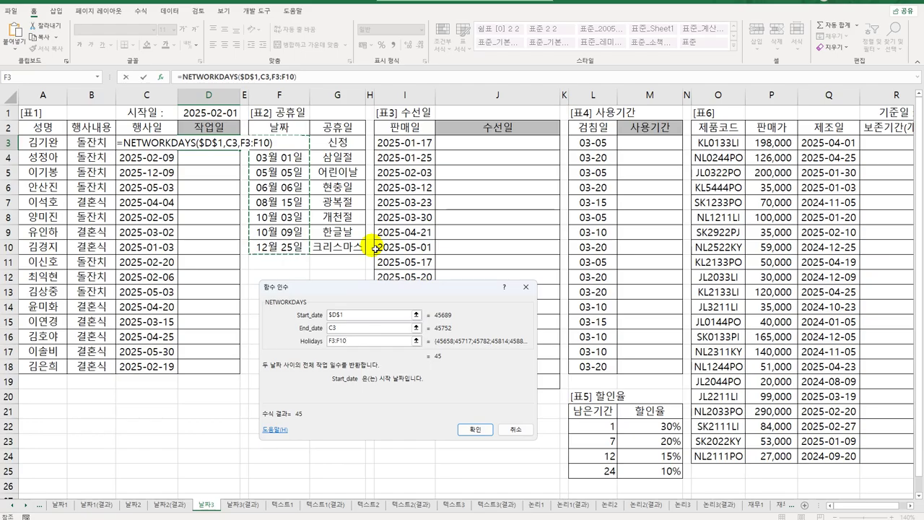
{"action": "key", "text": "F4"}
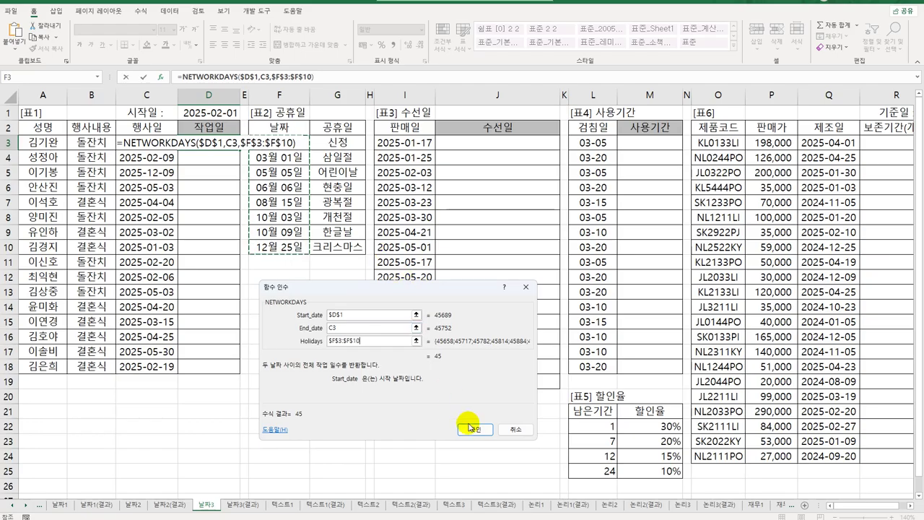
{"action": "left_click", "coordinate": [475, 430]}
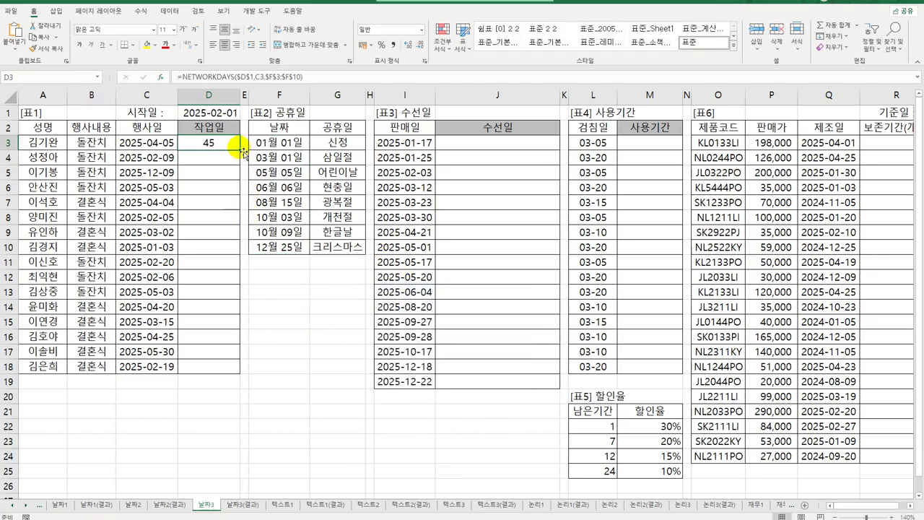
Step: Fill the NETWORKDAYS formula from D3 down to D18 and review the 작업일 values
{"action": "left_click_drag", "start_coordinate": [240, 150], "coordinate": [233, 366]}
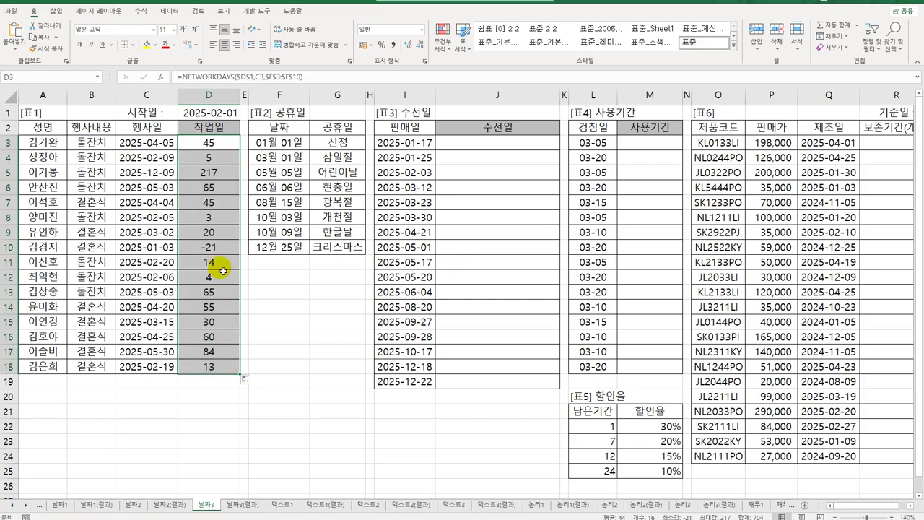
{"action": "left_click", "coordinate": [213, 248]}
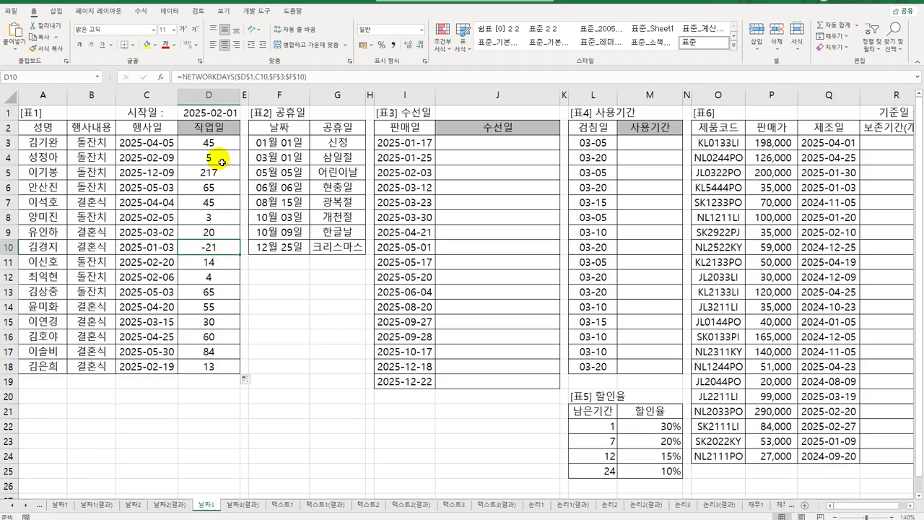
{"action": "left_click_drag", "start_coordinate": [213, 142], "coordinate": [205, 367]}
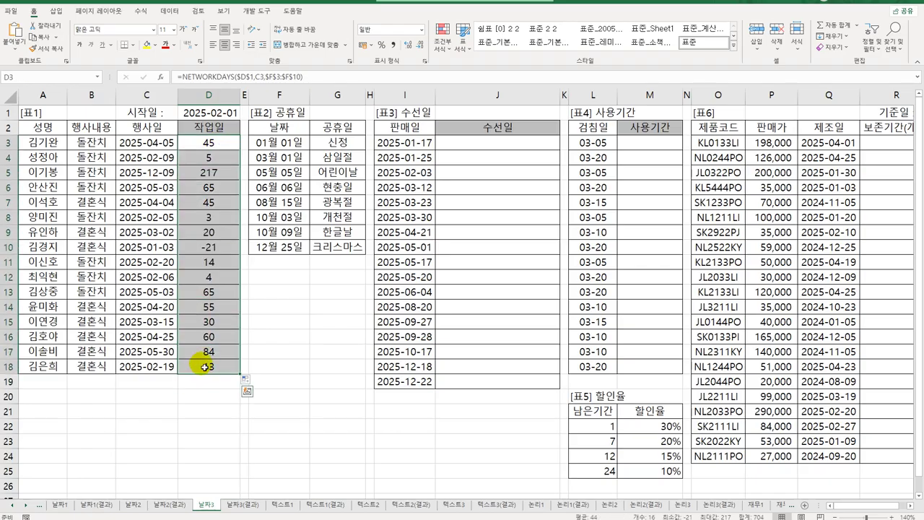
Step: Wrap the D3 NETWORKDAYS formula in an IF that returns "" when the result is <0
{"action": "left_click", "coordinate": [224, 146]}
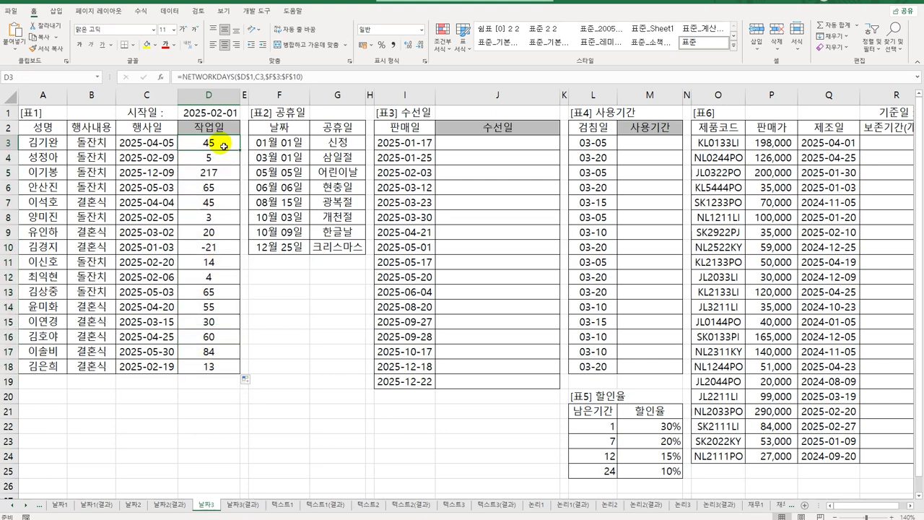
{"action": "double_click", "coordinate": [217, 143]}
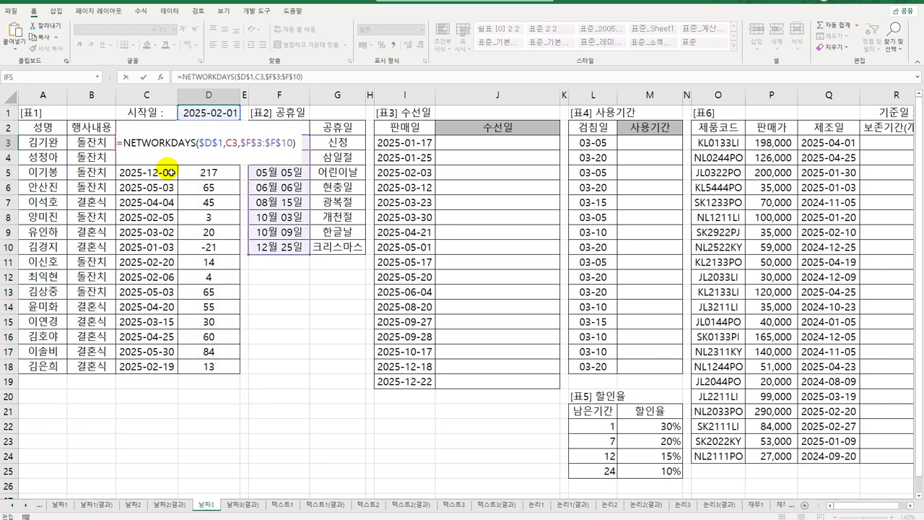
{"action": "key", "text": "Home"}
{"action": "key", "text": "Right"}
{"action": "type", "text": "IF("}
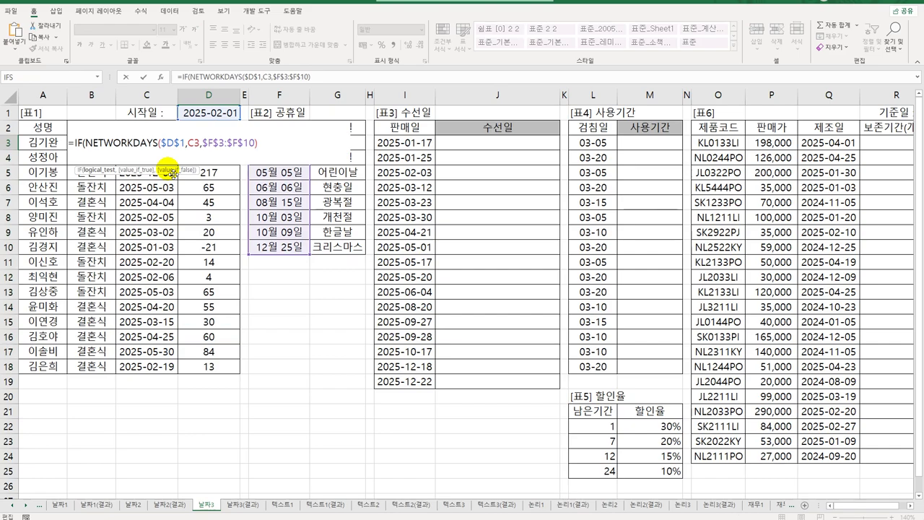
{"action": "type", "text": "<0,\"\""}
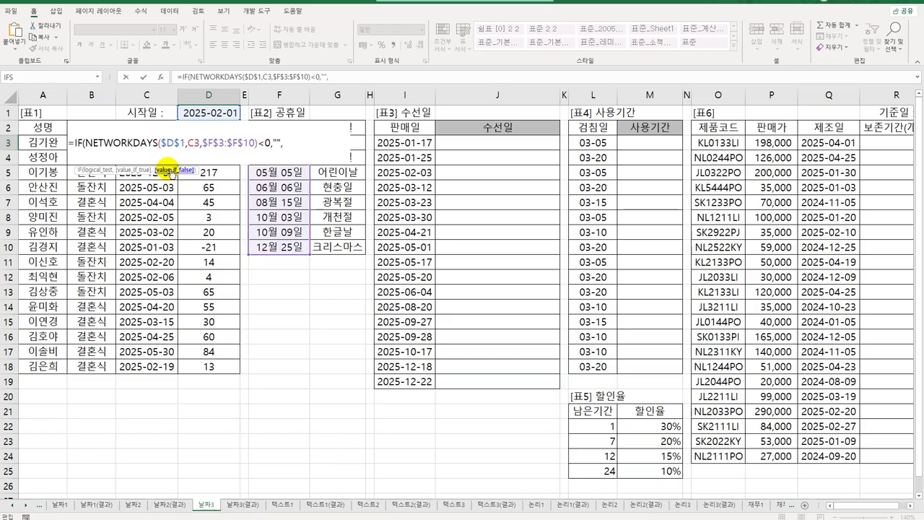
{"action": "type", "text": ","}
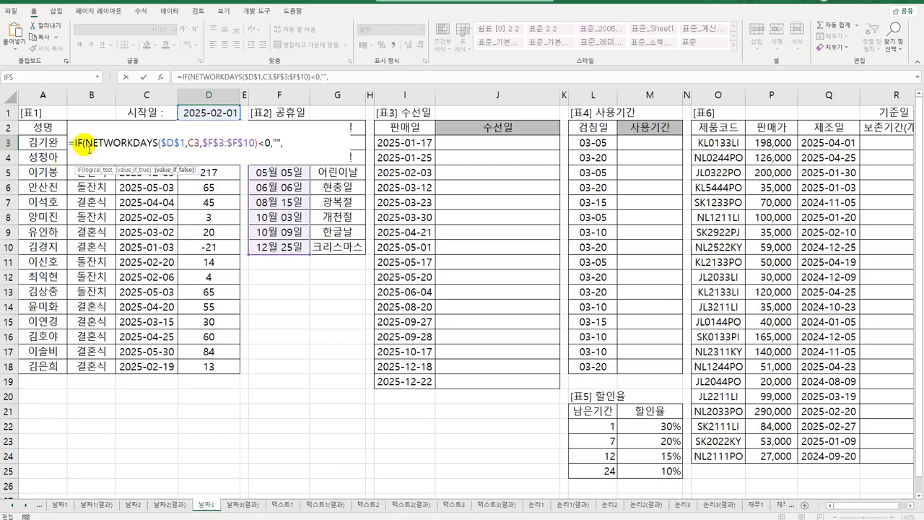
Step: Finish the D3 IF with TEXT(NETWORKDAYS($D$1,C3,$F$3:$F$10),"000") as its false value and fill the formula down to D18
{"action": "left_click_drag", "start_coordinate": [81, 149], "coordinate": [251, 148]}
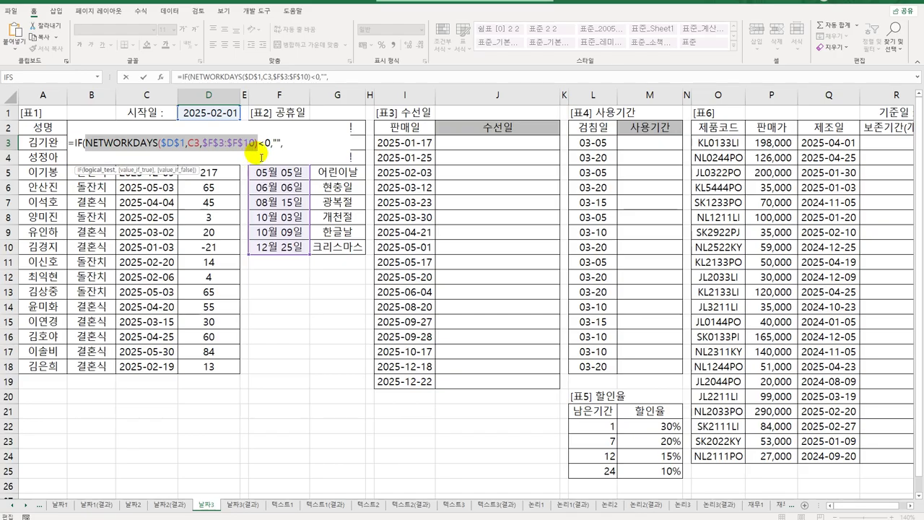
{"action": "left_click", "coordinate": [289, 145]}
{"action": "type", "text": "TEXT("}
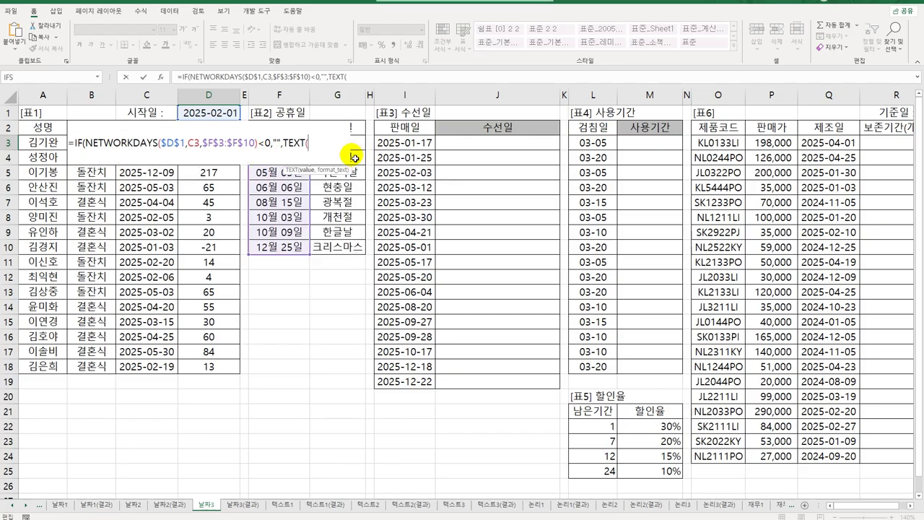
{"action": "key", "text": "ctrl+v"}
{"action": "type", "text": ","}
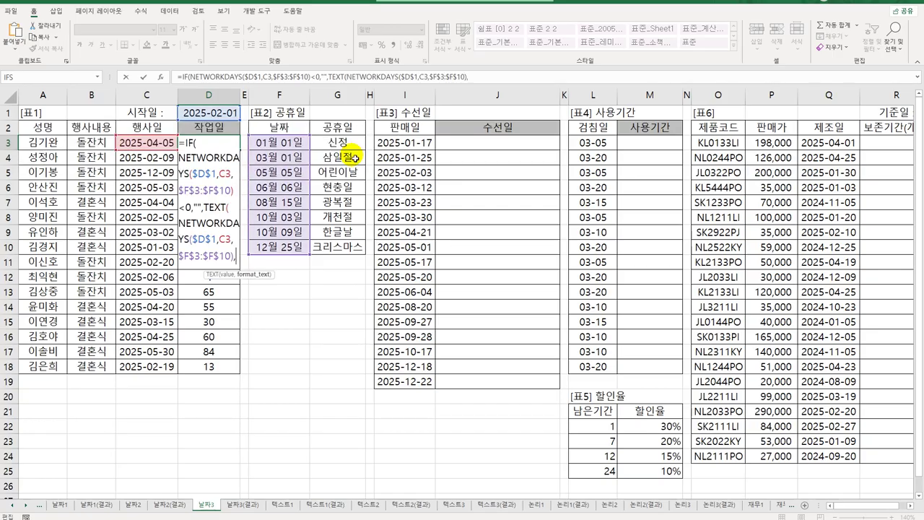
{"action": "type", "text": "\"00"}
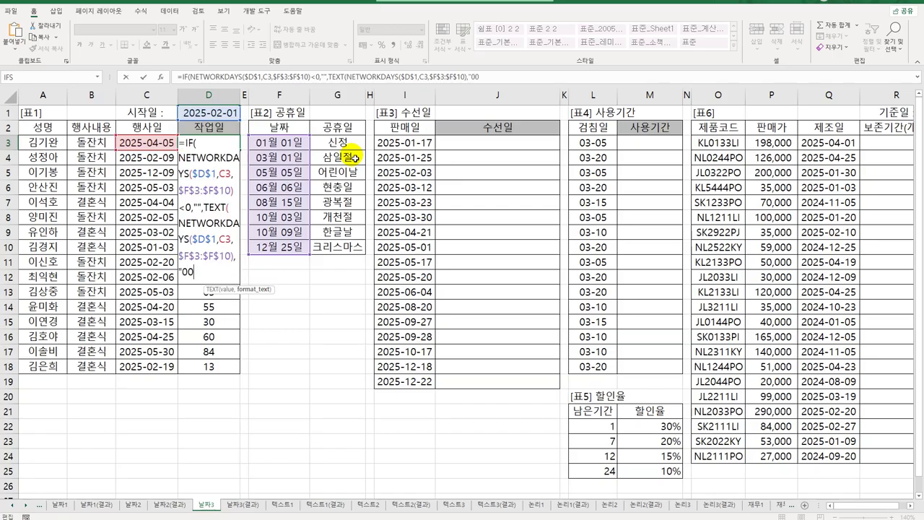
{"action": "type", "text": "0\"))"}
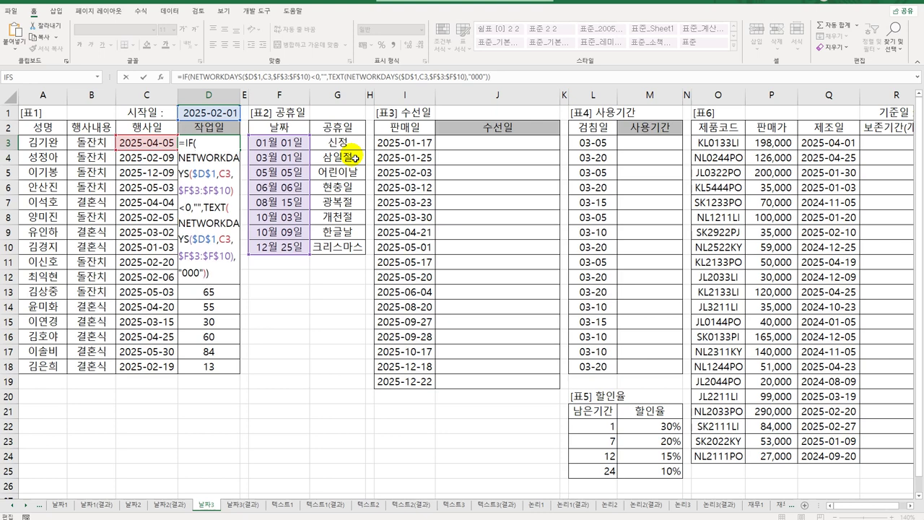
{"action": "key", "text": "Return"}
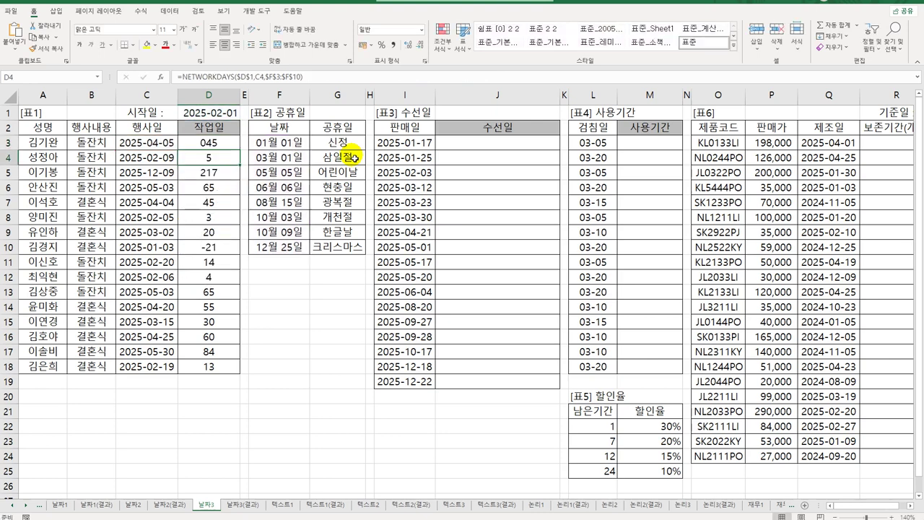
{"action": "left_click", "coordinate": [230, 146]}
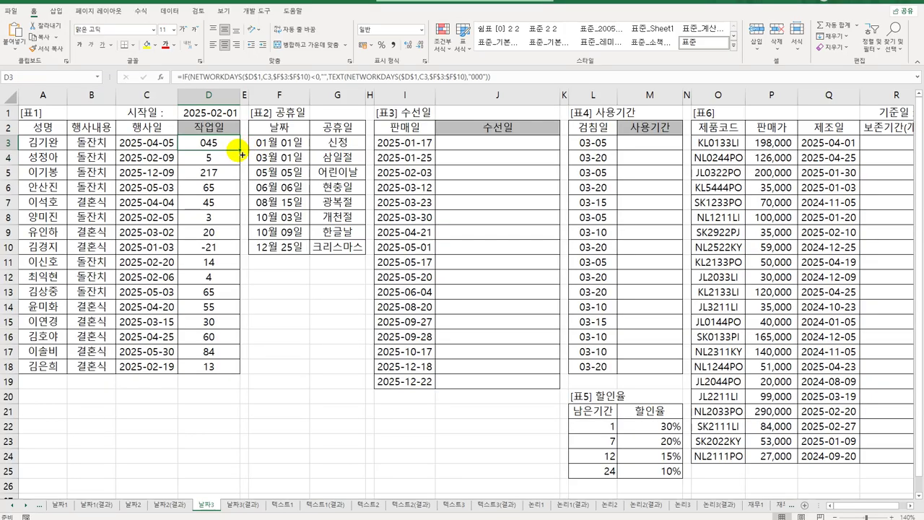
{"action": "left_click_drag", "start_coordinate": [241, 154], "coordinate": [227, 374]}
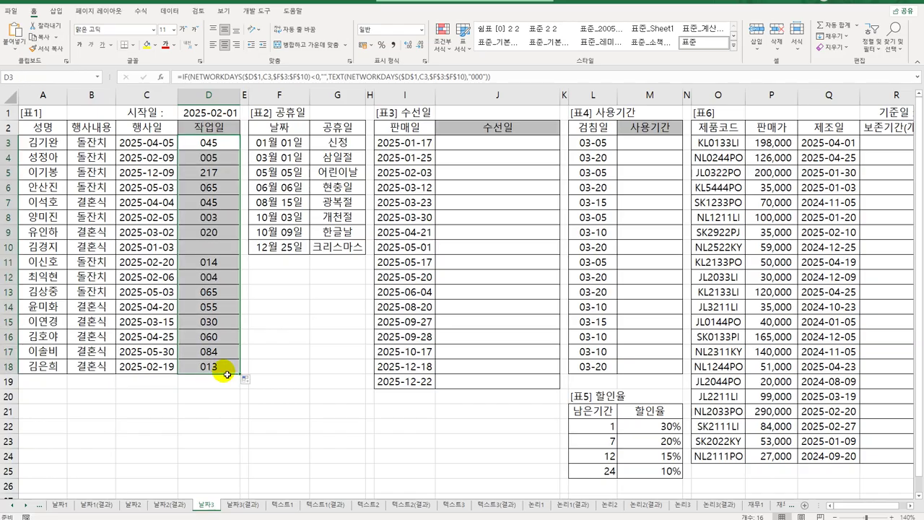
Step: Begin the 수선일 formula in J3 with a TEXT function using the format "yyyy년 m월 d일 aaaa", leaving its value argument empty
{"action": "left_click", "coordinate": [235, 250]}
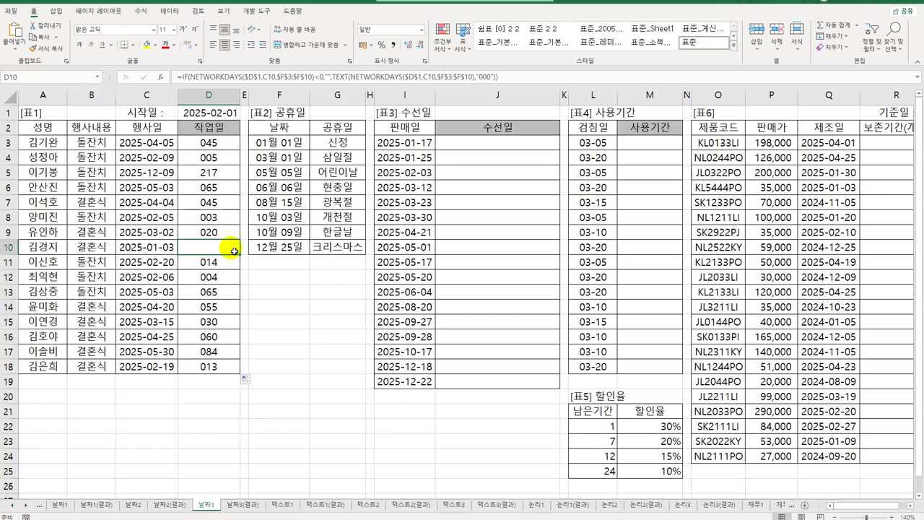
{"action": "left_click", "coordinate": [519, 143]}
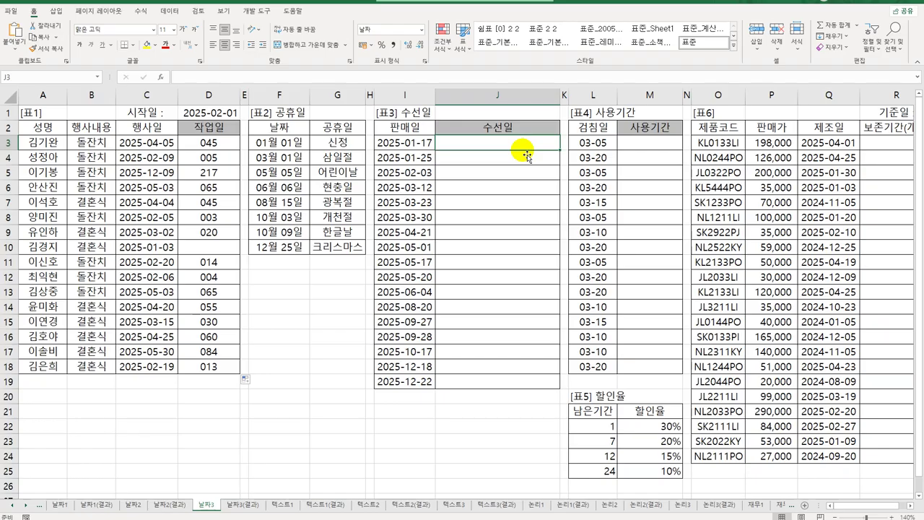
{"action": "type", "text": "="}
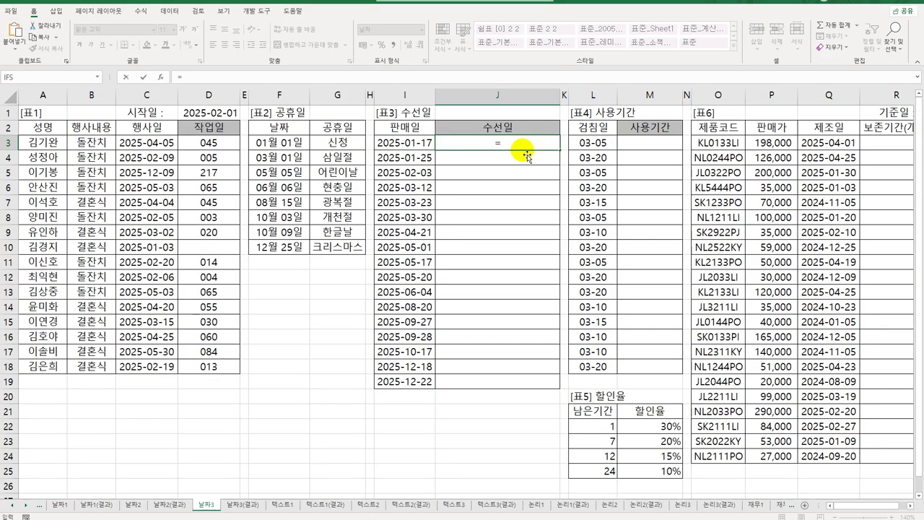
{"action": "type", "text": "text("}
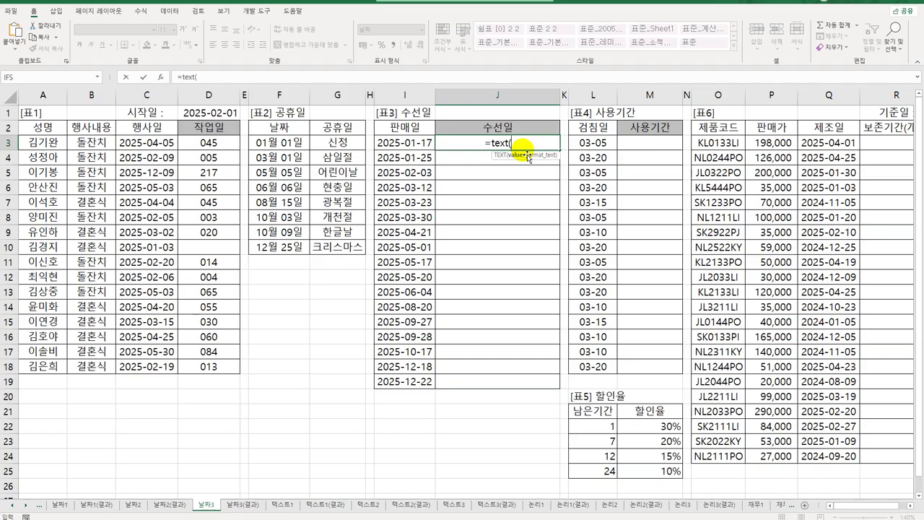
{"action": "type", "text": ",\"yyyy"}
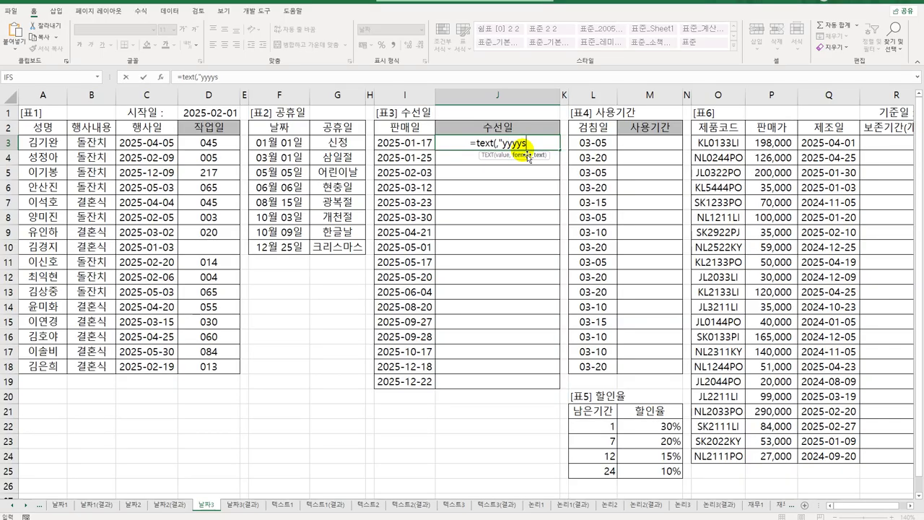
{"action": "type", "text": "년"}
{"action": "key", "text": "Hangul"}
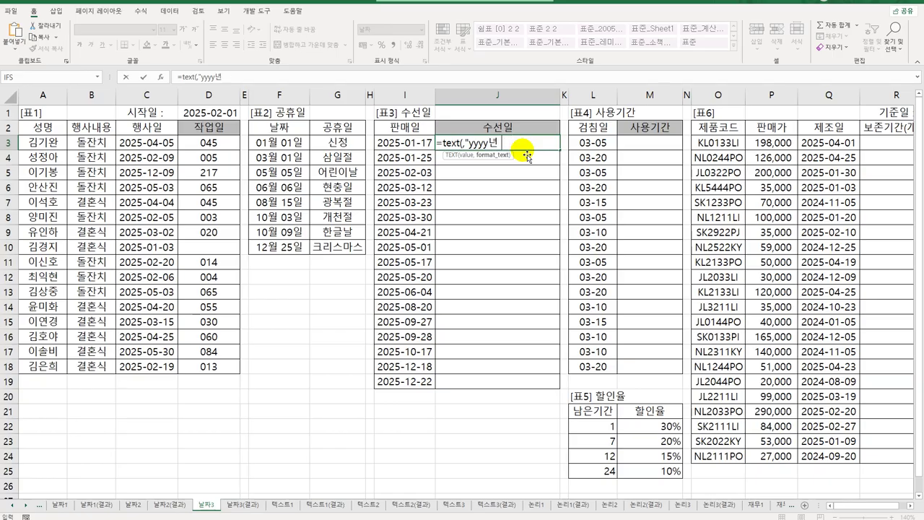
{"action": "type", "text": "m월 d일 aaaa"}
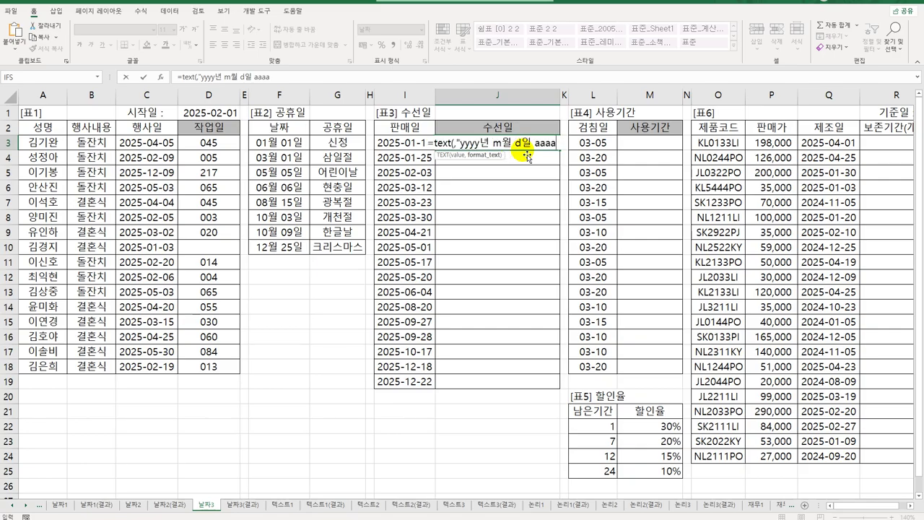
{"action": "type", "text": "\")"}
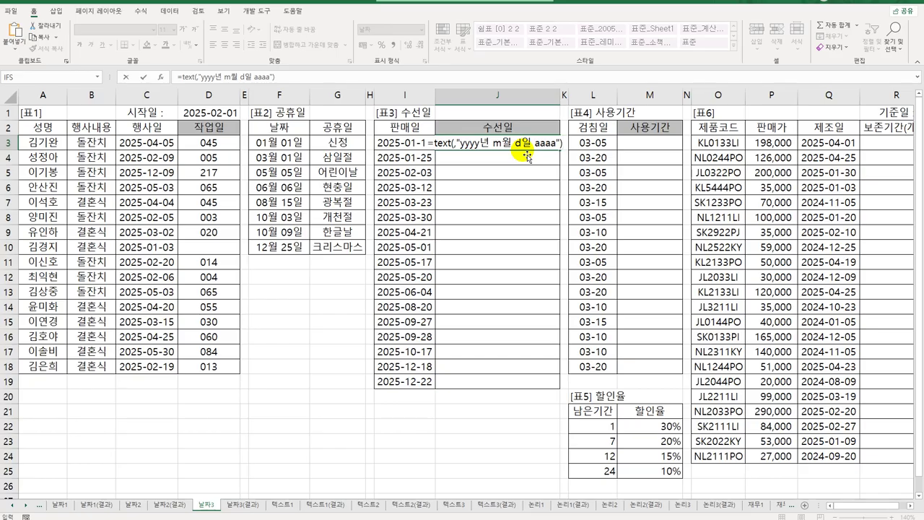
Step: Insert a WORKDAY function as the value argument of J3's TEXT formula, with I3 as the start date and 3 days
{"action": "left_click", "coordinate": [455, 143]}
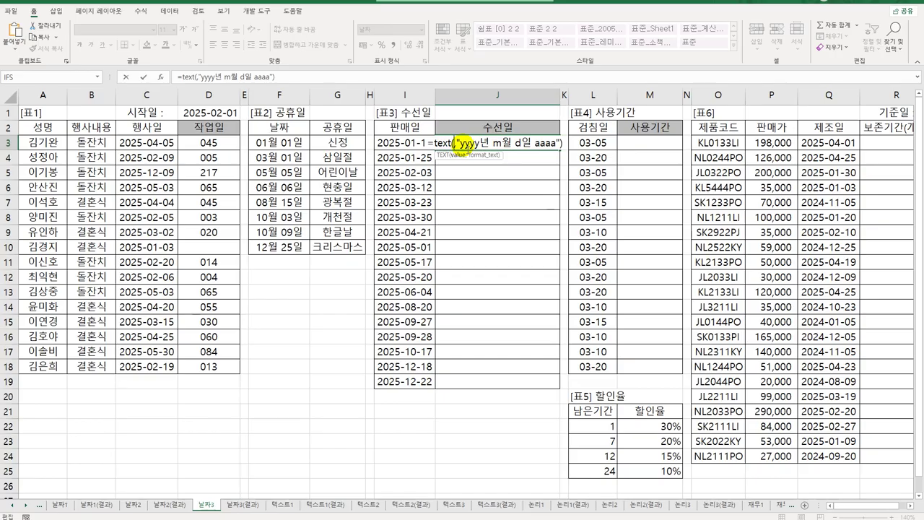
{"action": "type", "text": "work"}
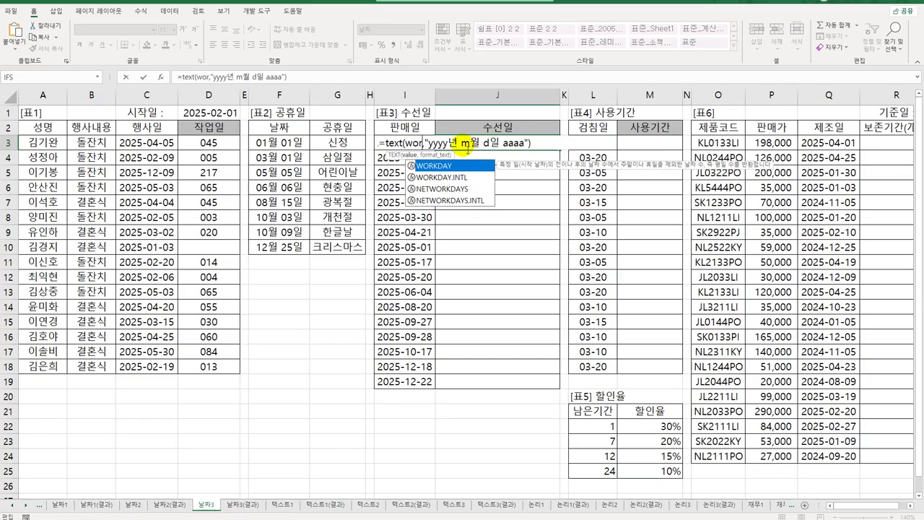
{"action": "key", "text": "Tab"}
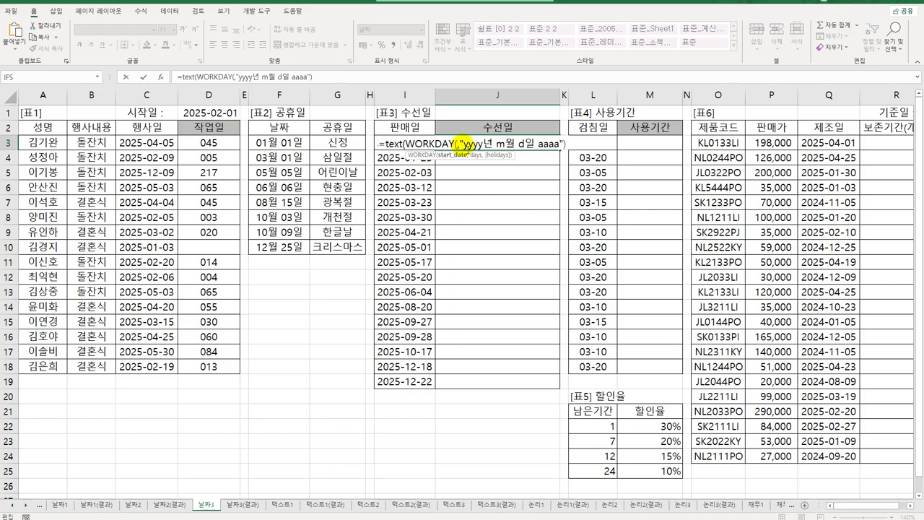
{"action": "left_click", "coordinate": [378, 148]}
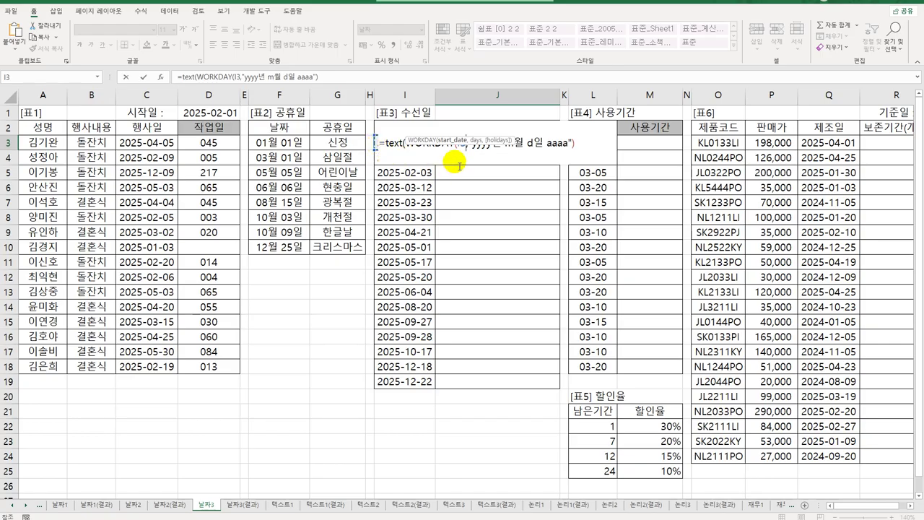
{"action": "type", "text": ","}
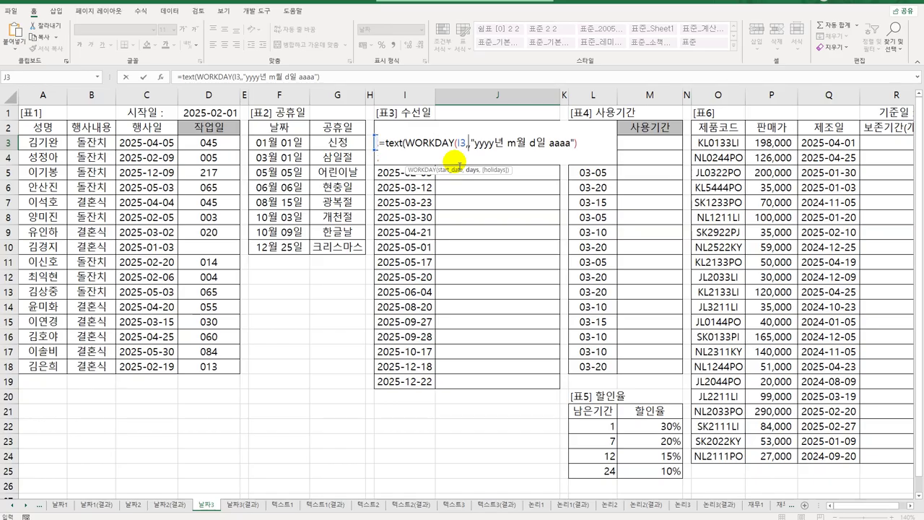
{"action": "type", "text": "3"}
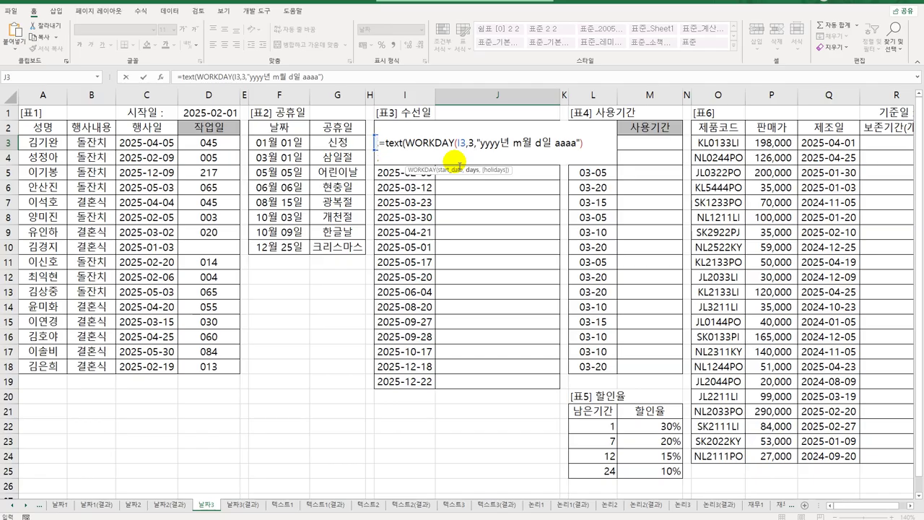
Step: Complete J3's WORKDAY with the [표2] dates $F$3:$F$10 as holidays and fill the formula down to J19
{"action": "type", "text": ","}
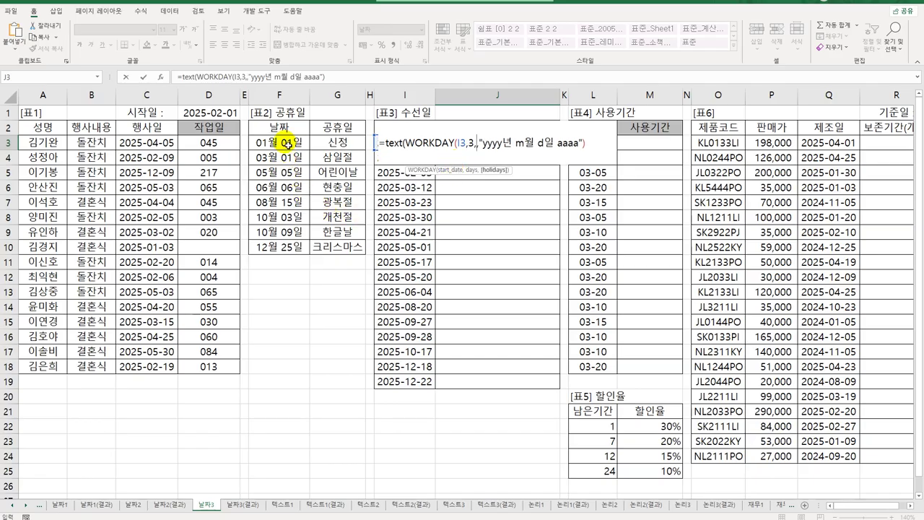
{"action": "left_click_drag", "start_coordinate": [284, 142], "coordinate": [294, 246]}
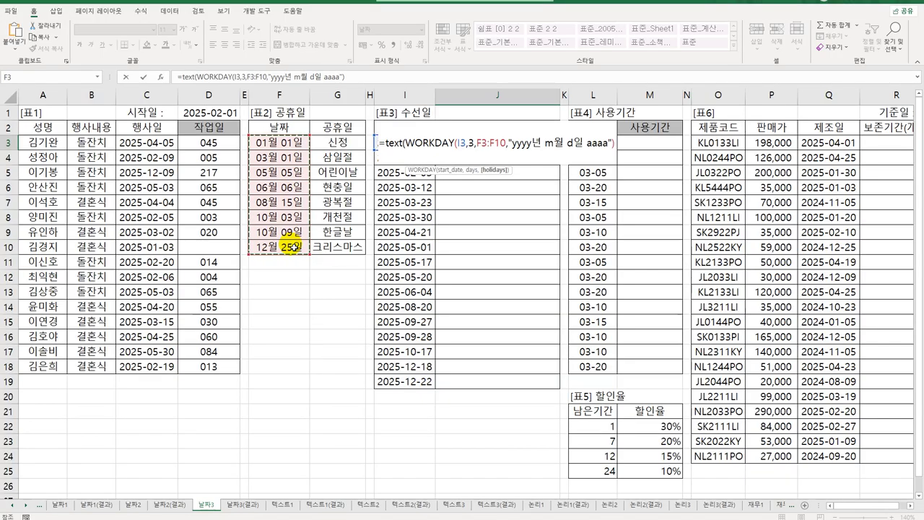
{"action": "key", "text": "F4"}
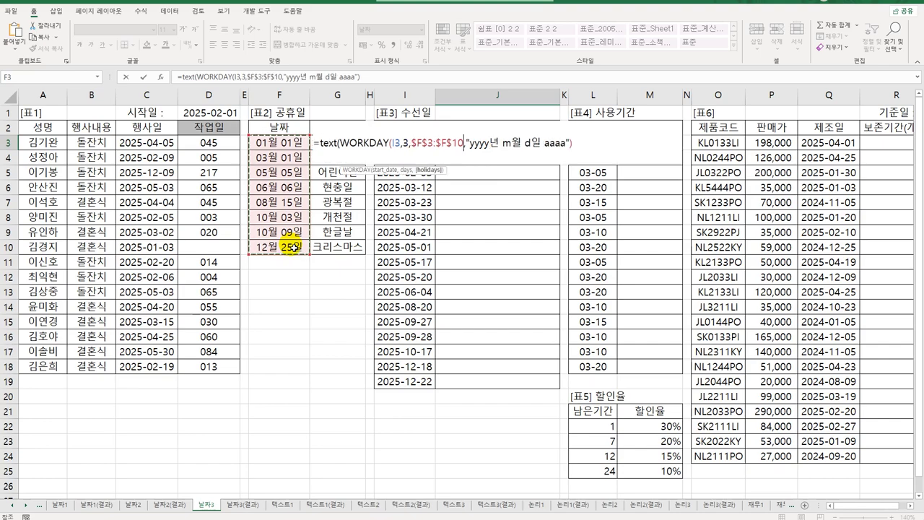
{"action": "type", "text": ")"}
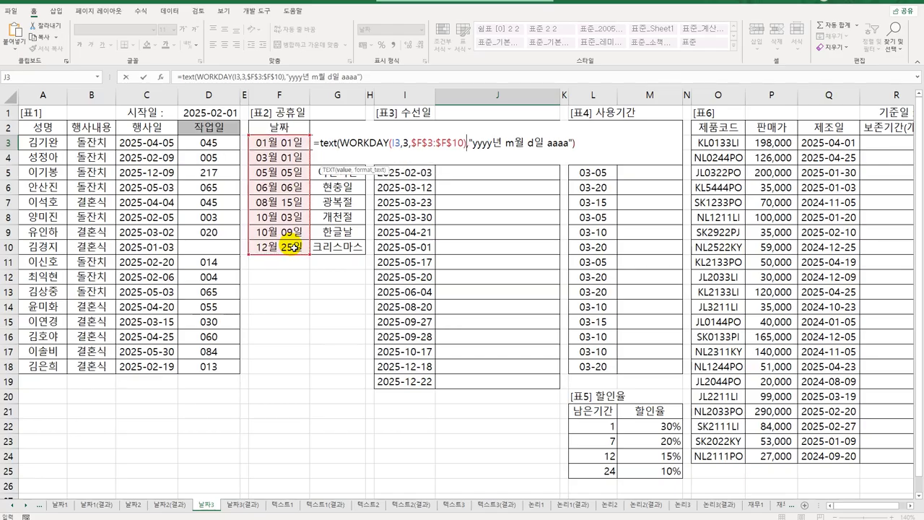
{"action": "key", "text": "Return"}
{"action": "left_click", "coordinate": [470, 143]}
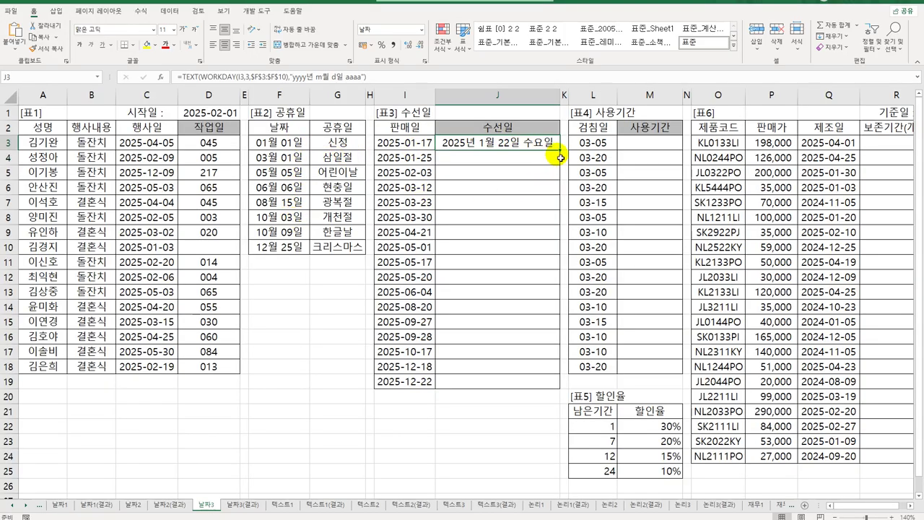
{"action": "mouse_move", "coordinate": [560, 156]}
{"action": "left_mouse_down"}
{"action": "mouse_move", "coordinate": [538, 390]}
{"action": "mouse_move", "coordinate": [539, 380]}
{"action": "left_mouse_up"}
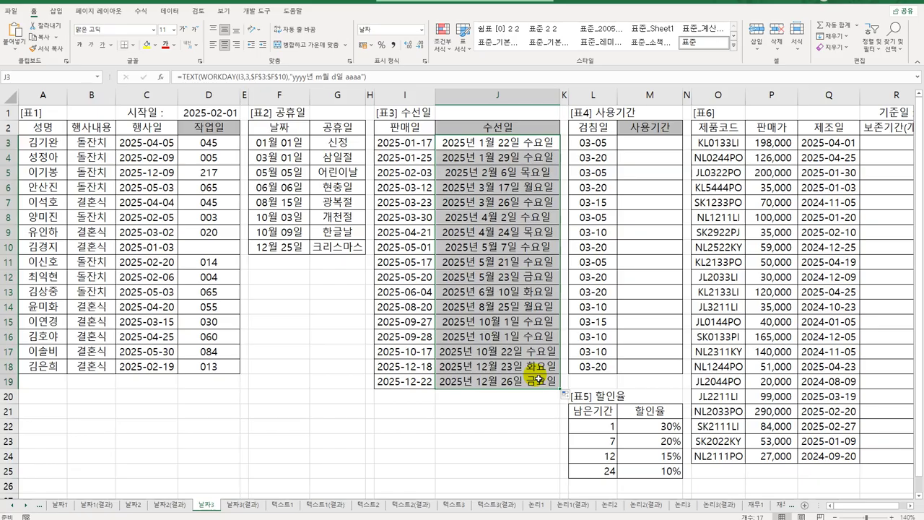
Step: Examine the 수선일 results against the 판매일 and 공휴일 dates, and the 검침일 and 사용기간 columns of [표4]
{"action": "left_click", "coordinate": [425, 142]}
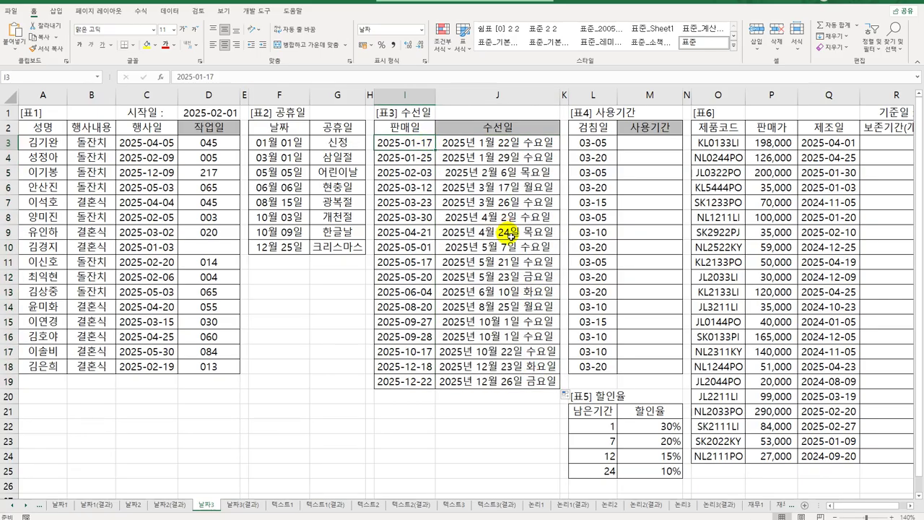
{"action": "left_click", "coordinate": [515, 143]}
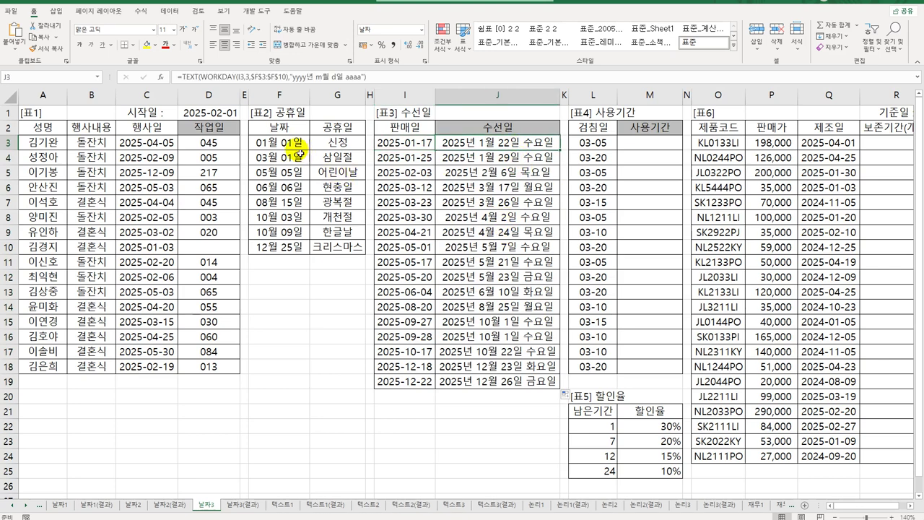
{"action": "left_click_drag", "start_coordinate": [284, 143], "coordinate": [278, 247]}
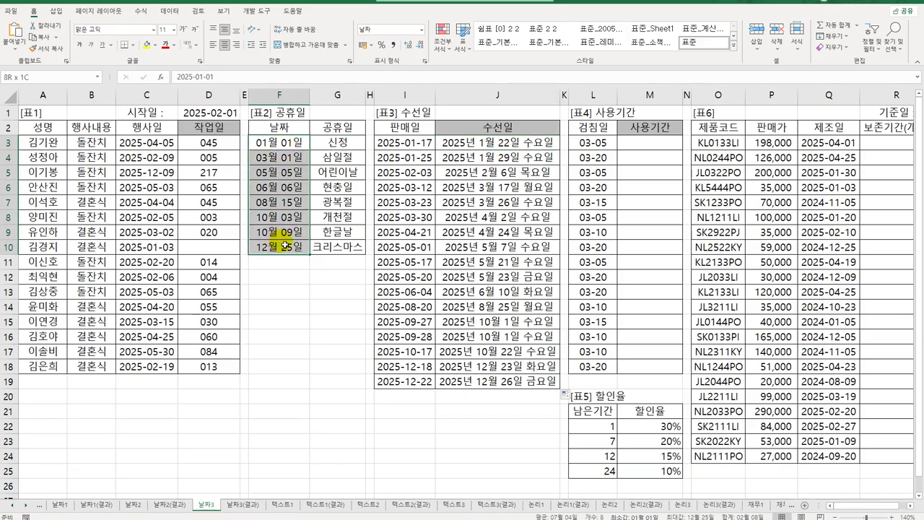
{"action": "left_click", "coordinate": [498, 172]}
{"action": "left_click", "coordinate": [516, 146]}
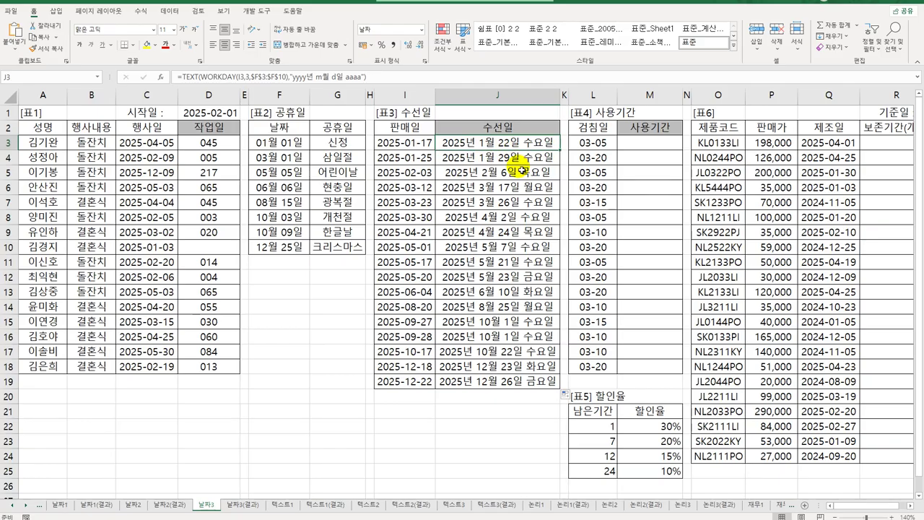
{"action": "left_click", "coordinate": [672, 149]}
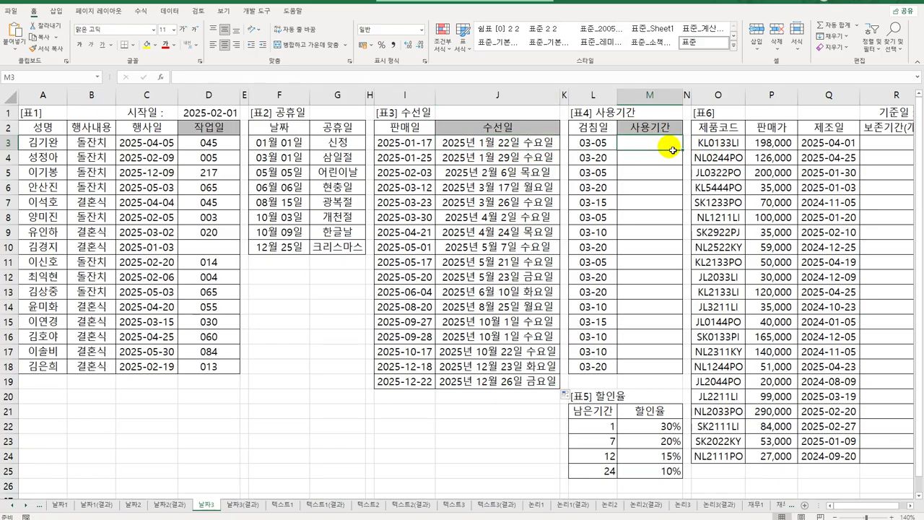
{"action": "left_click", "coordinate": [596, 143]}
{"action": "left_click", "coordinate": [643, 153]}
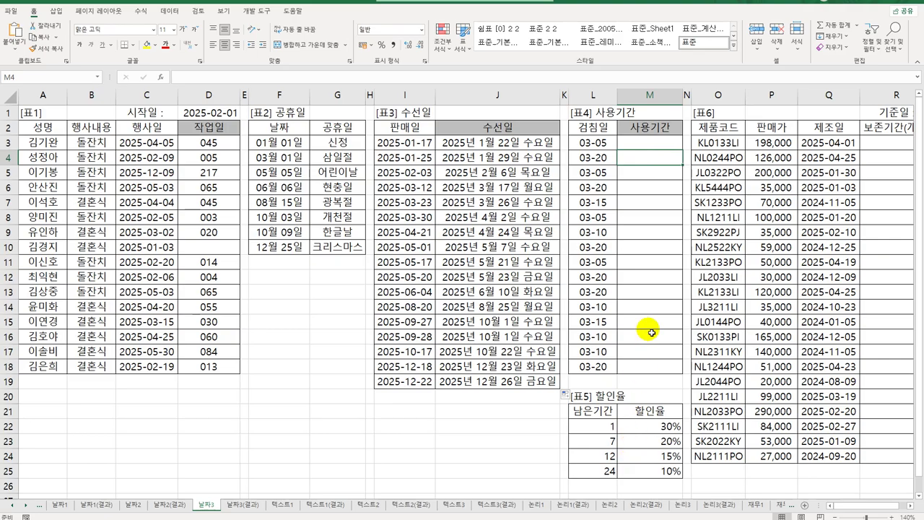
{"action": "left_click", "coordinate": [649, 144]}
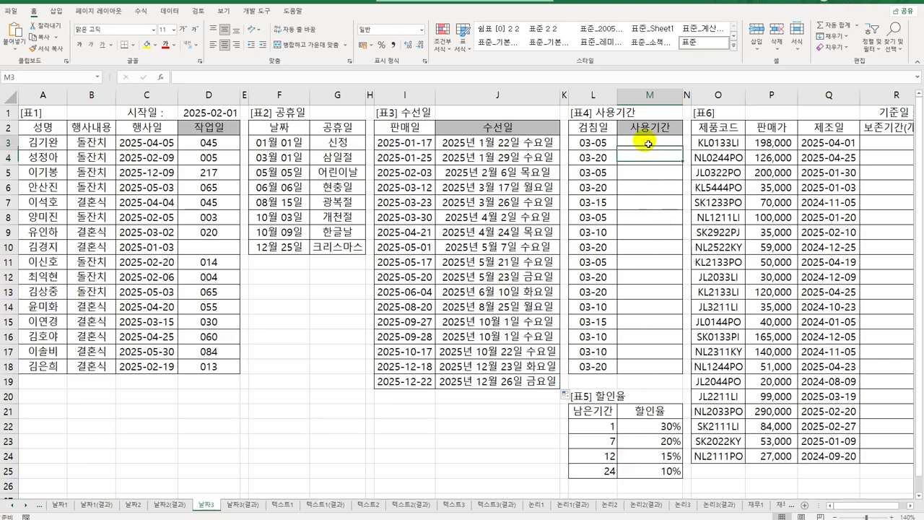
{"action": "left_click_drag", "start_coordinate": [650, 144], "coordinate": [634, 369]}
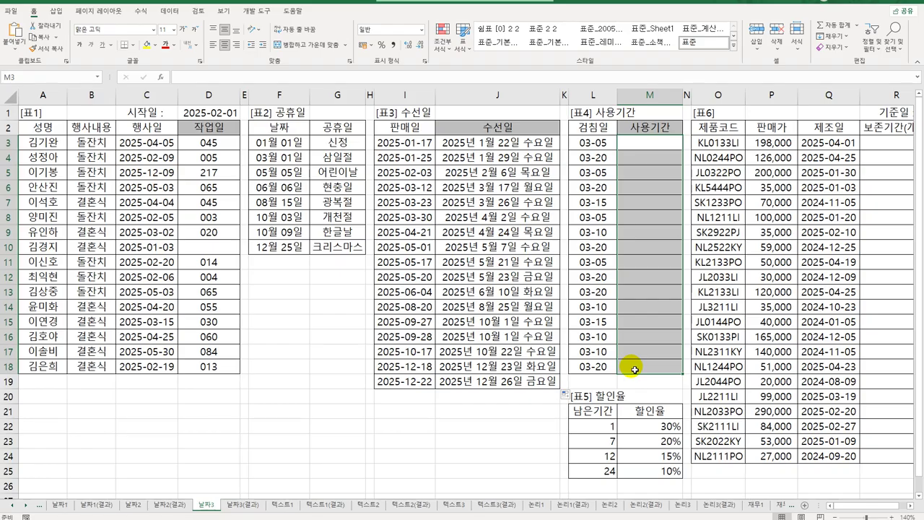
Step: Enter =EDATE(L3,1) in M3 to get the date one month after the 검침일, and reselect the cell
{"action": "left_click", "coordinate": [658, 150]}
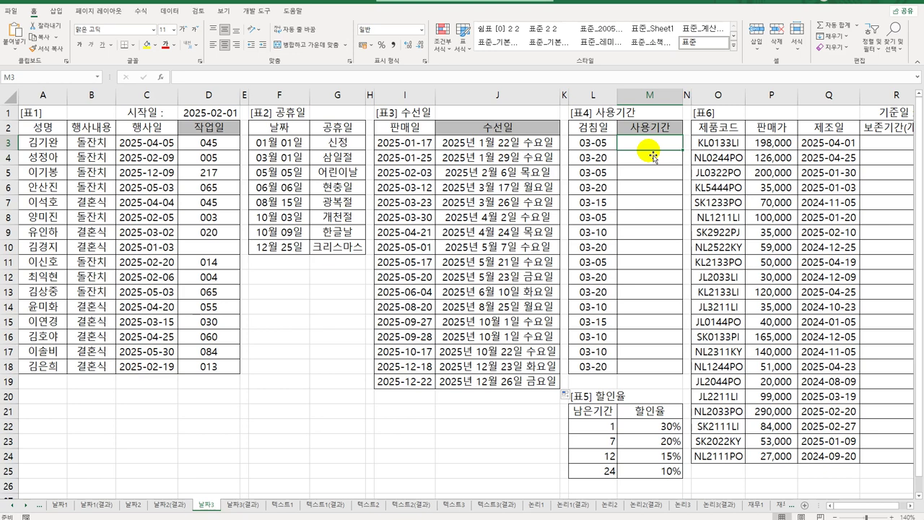
{"action": "type", "text": "=ed"}
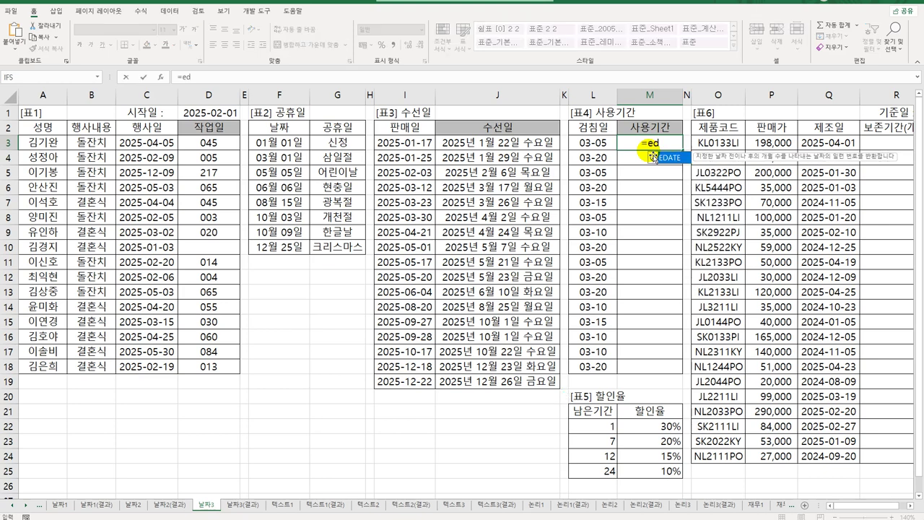
{"action": "key", "text": "Tab"}
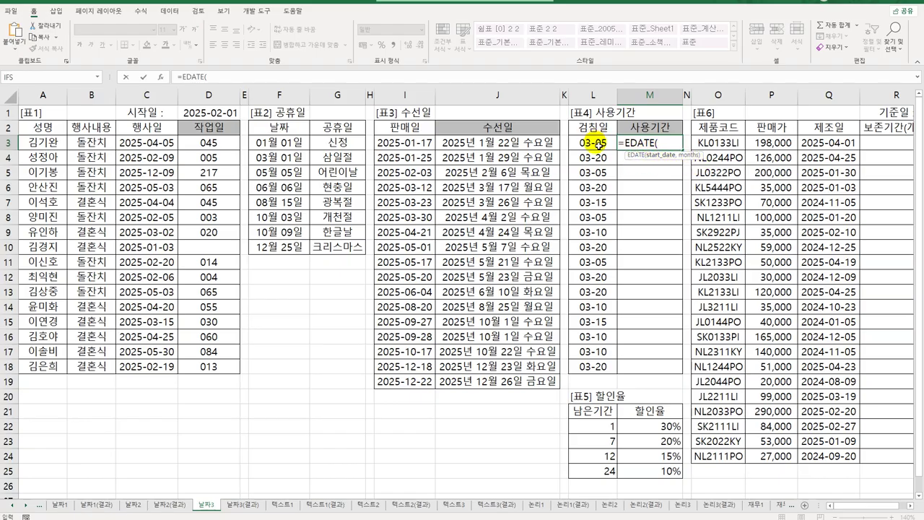
{"action": "left_click", "coordinate": [596, 143]}
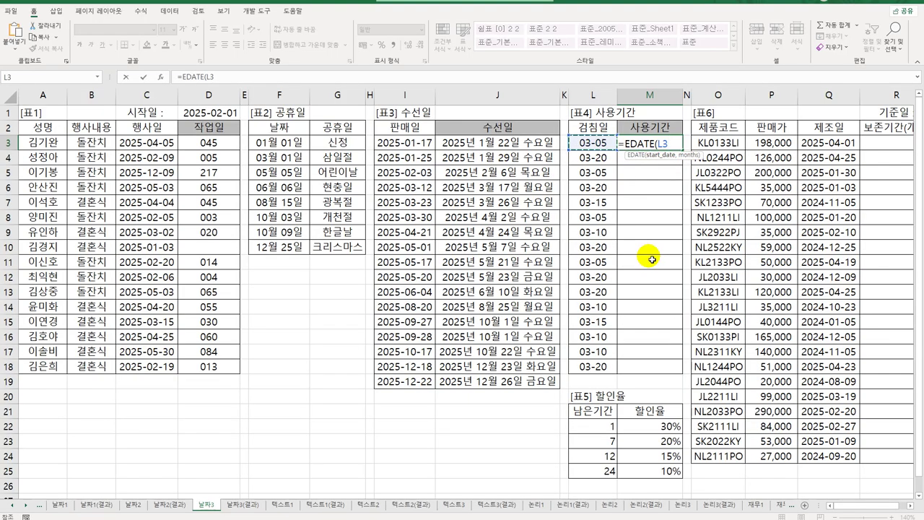
{"action": "type", "text": ","}
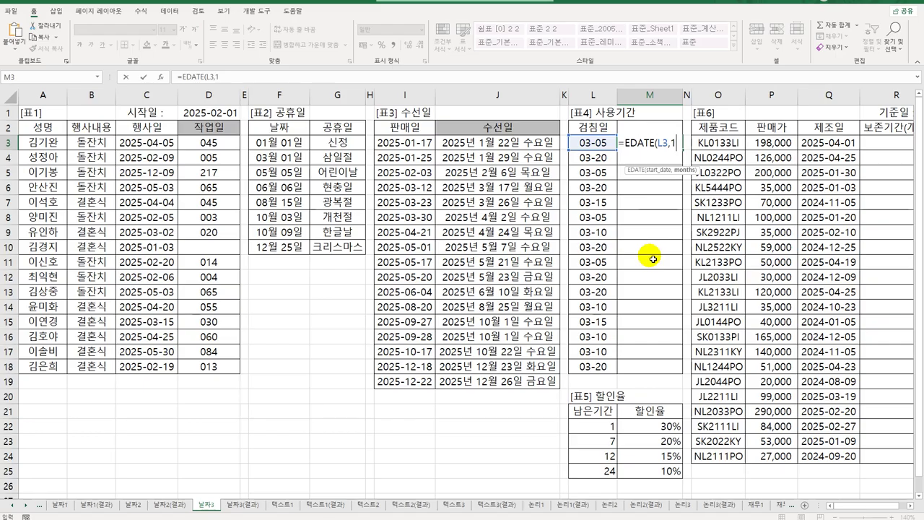
{"action": "type", "text": "1)"}
{"action": "key", "text": "Return"}
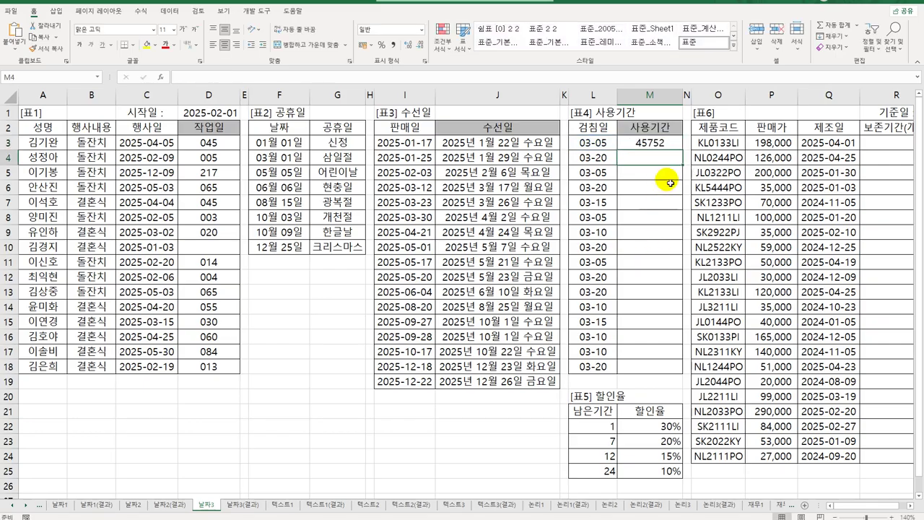
{"action": "left_click", "coordinate": [650, 141]}
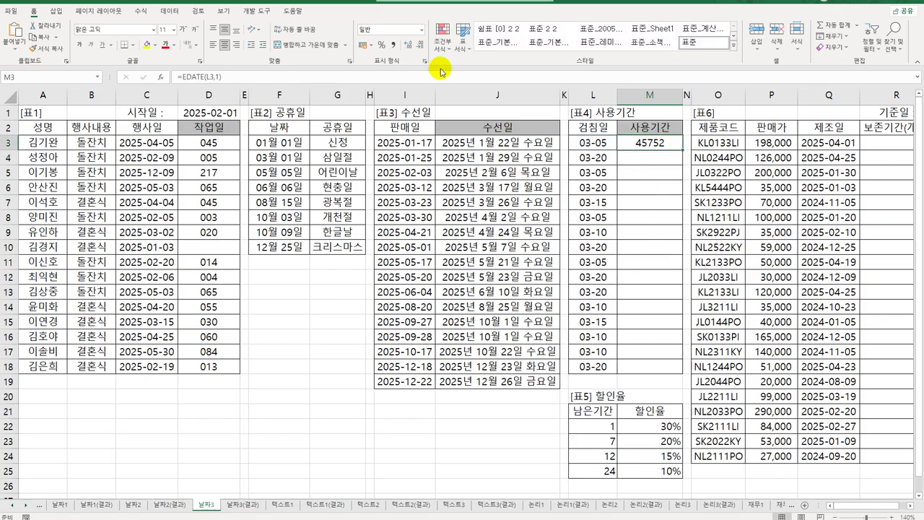
{"action": "left_click", "coordinate": [421, 29]}
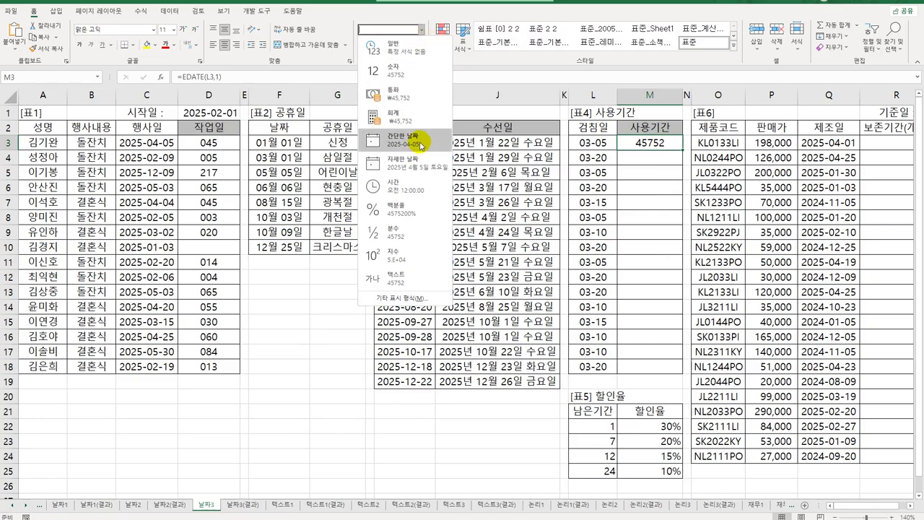
{"action": "left_click", "coordinate": [657, 145]}
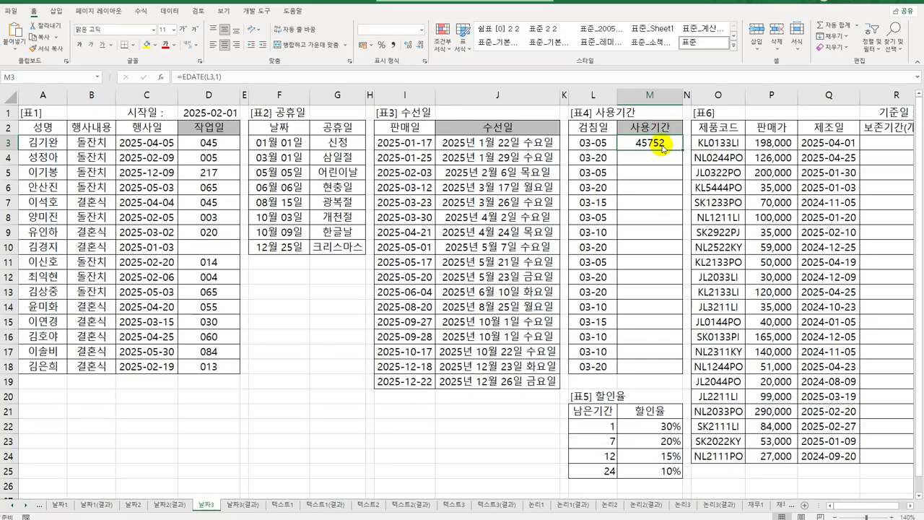
{"action": "right_click", "coordinate": [663, 144]}
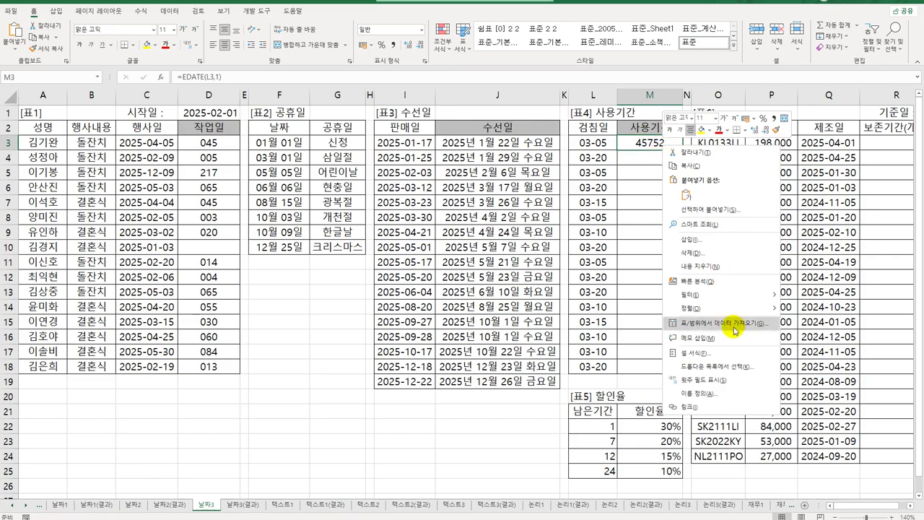
{"action": "left_click", "coordinate": [652, 144]}
Step: Wrap M3's EDATE formula in a TEXT function with the format "mm/dd"
{"action": "double_click", "coordinate": [652, 145]}
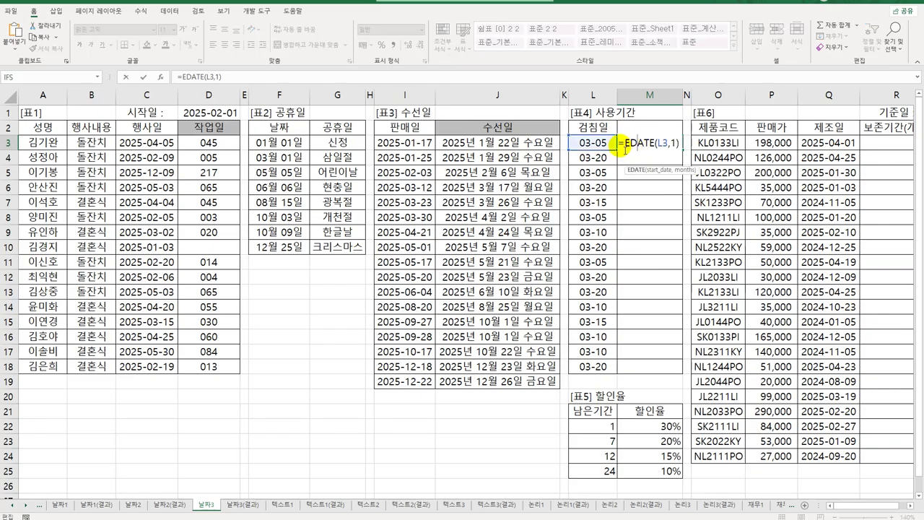
{"action": "type", "text": "TEXT("}
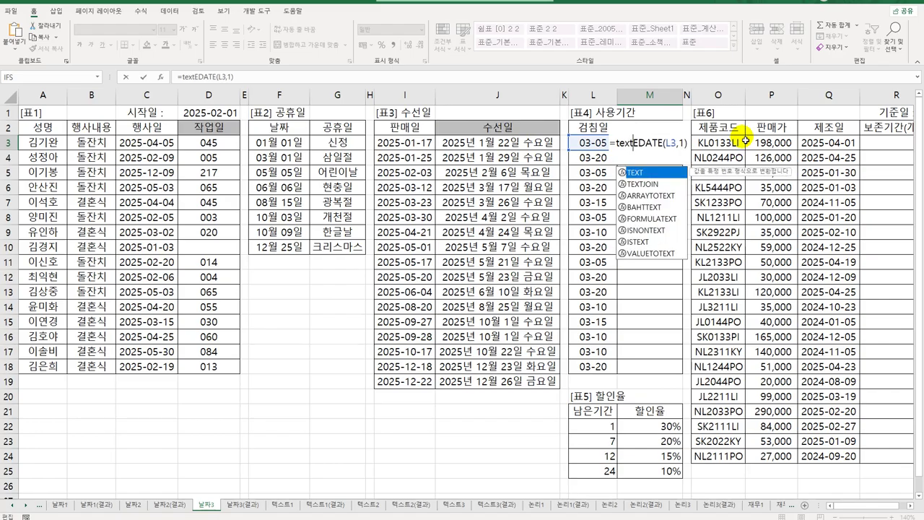
{"action": "key", "text": "End"}
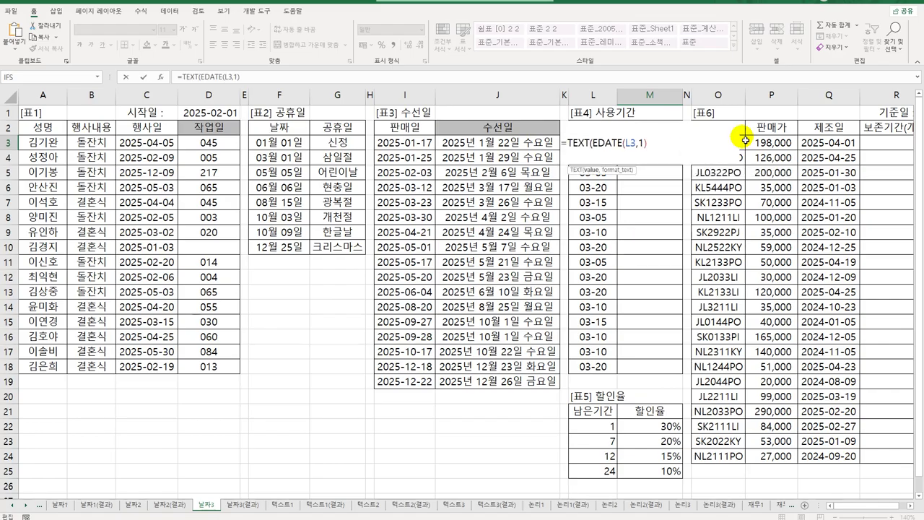
{"action": "type", "text": ",\"mm/dd\""}
{"action": "key", "text": "ctrl+Return"}
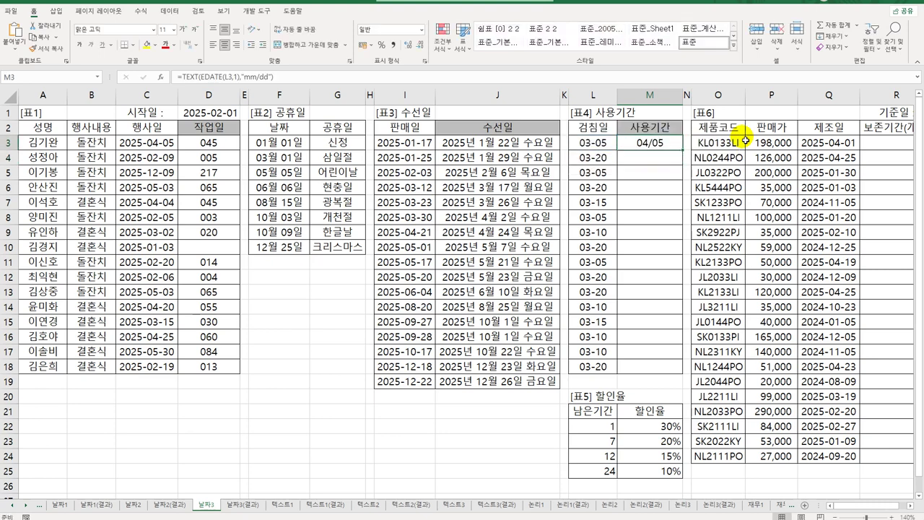
Step: Change the months argument of M3's EDATE to -1 and reselect the cell
{"action": "double_click", "coordinate": [645, 144]}
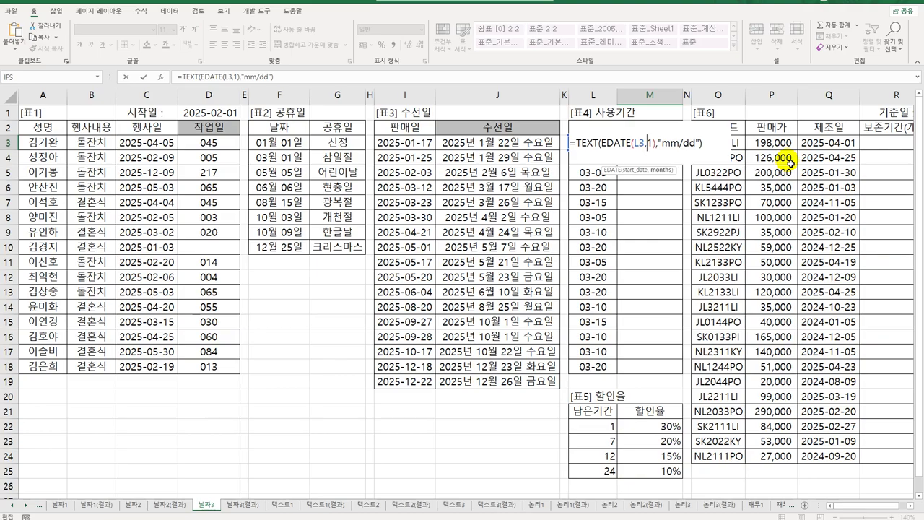
{"action": "type", "text": "-"}
{"action": "key", "text": "Return"}
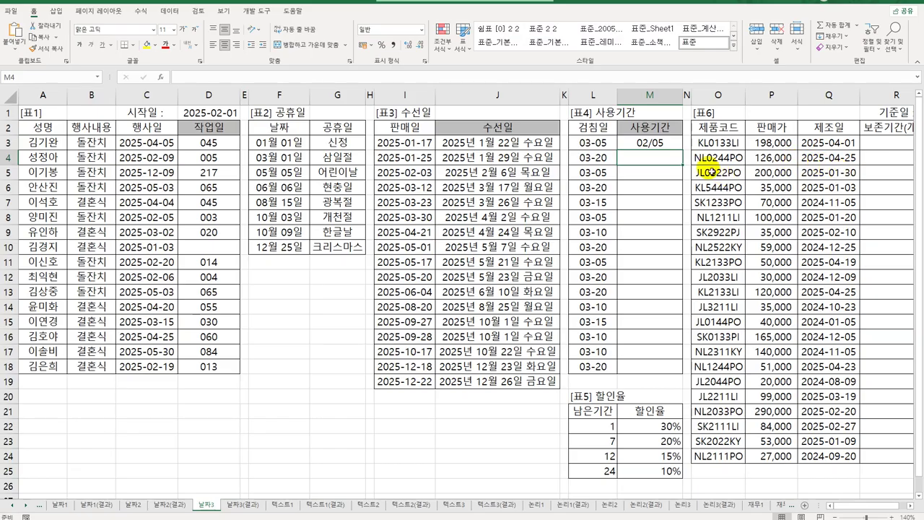
{"action": "left_click", "coordinate": [653, 147]}
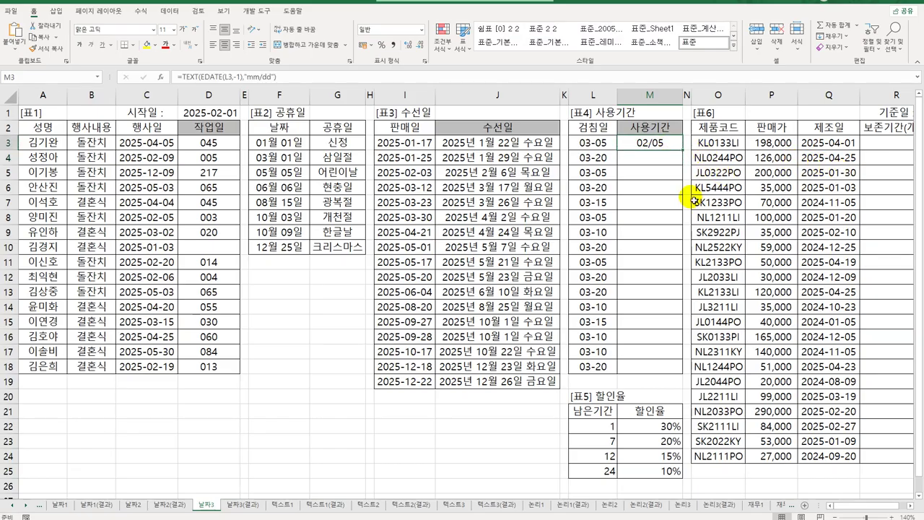
Step: Add +1 after the EDATE function in M3 so the period starts one day after the previous month's 검침일
{"action": "double_click", "coordinate": [654, 145]}
{"action": "left_click", "coordinate": [661, 144]}
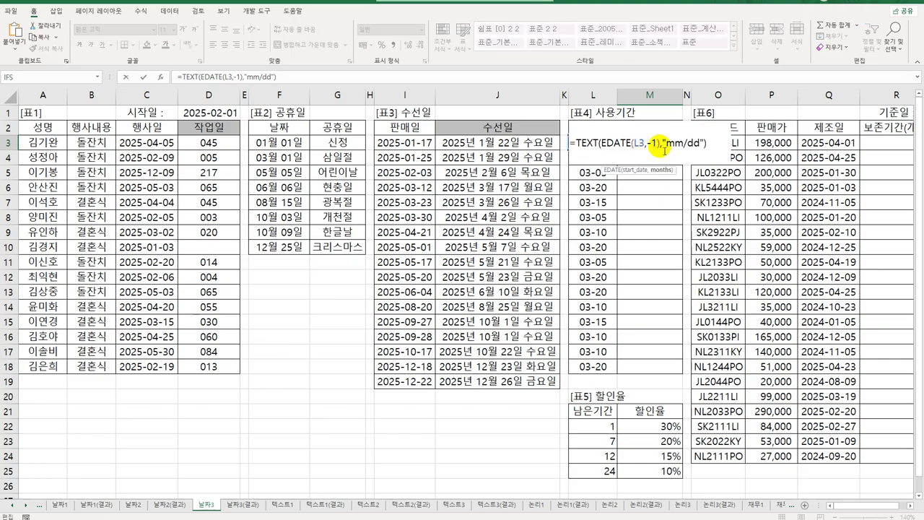
{"action": "type", "text": "+1"}
{"action": "key", "text": "ctrl+Return"}
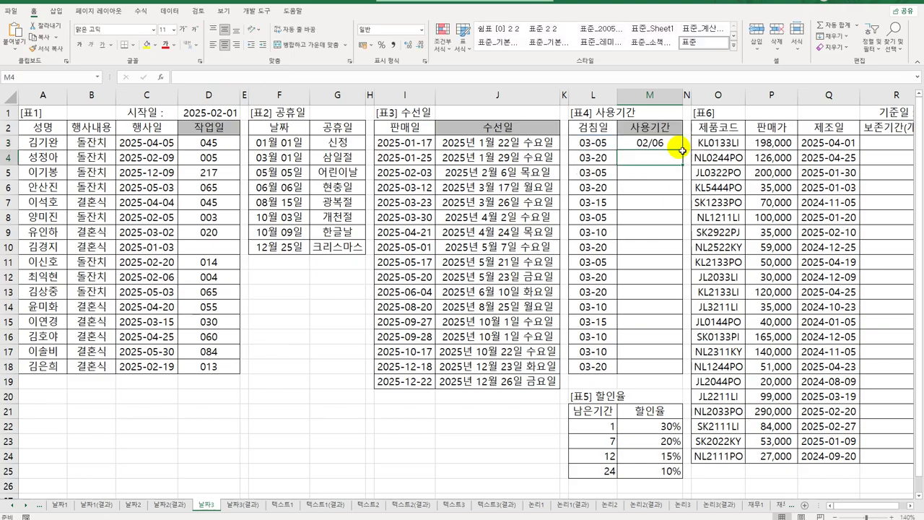
Step: Append &"~"&TEXT(L3,"mm/dd") to M3's formula and fill it down to M18
{"action": "double_click", "coordinate": [660, 143]}
{"action": "left_click", "coordinate": [723, 148]}
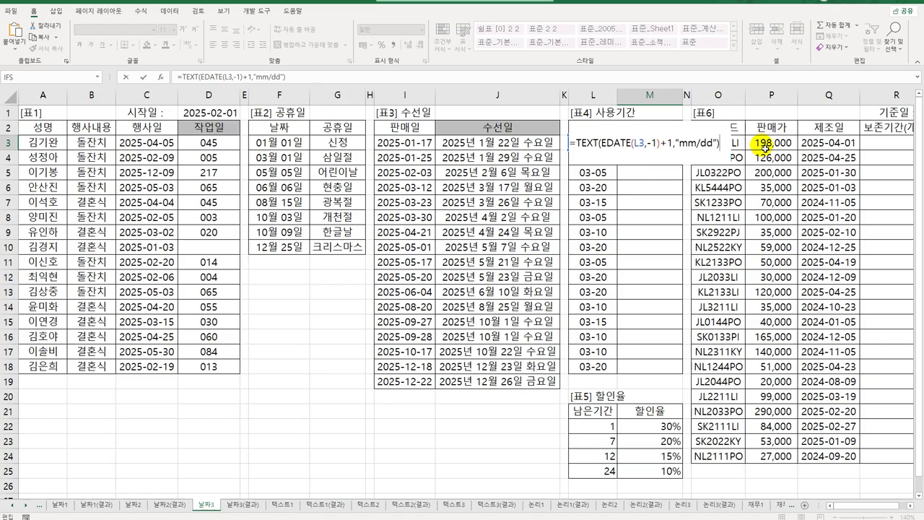
{"action": "type", "text": "&\""}
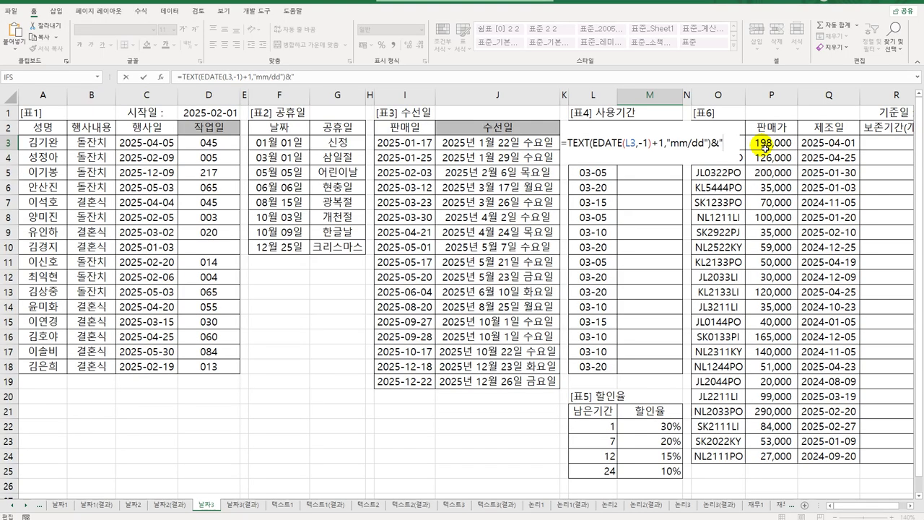
{"action": "type", "text": "~\"&"}
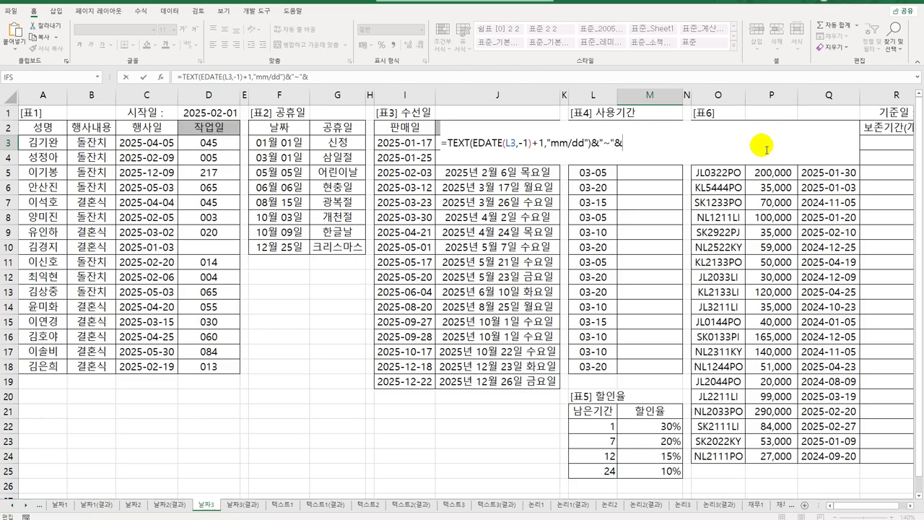
{"action": "type", "text": "text "}
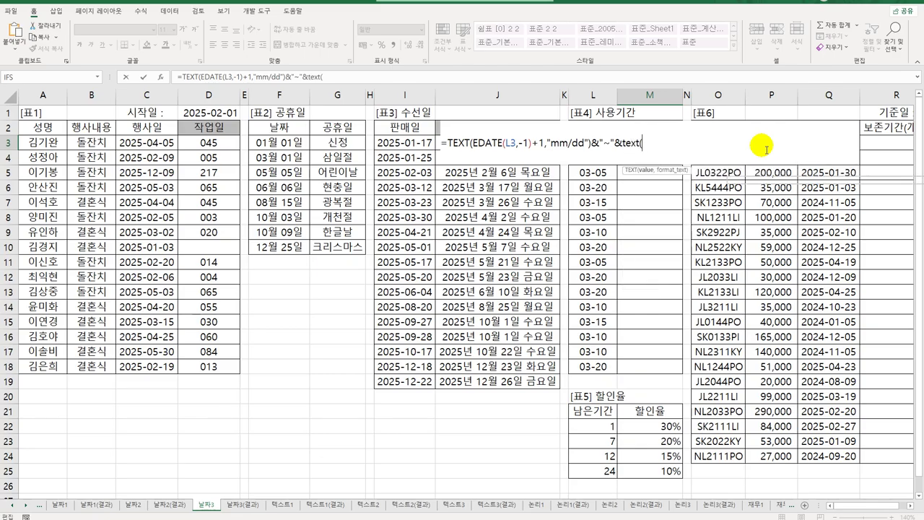
{"action": "type", "text": "l3,"}
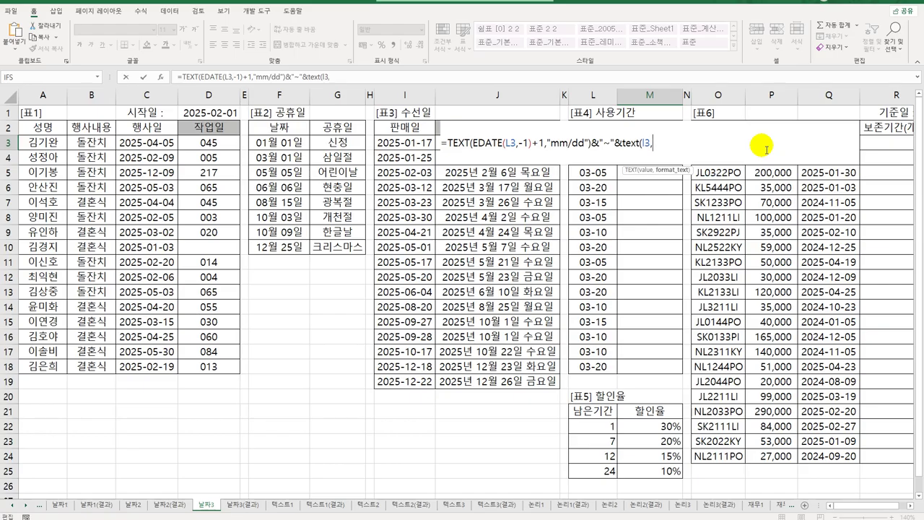
{"action": "type", "text": "\"mm/dd\")"}
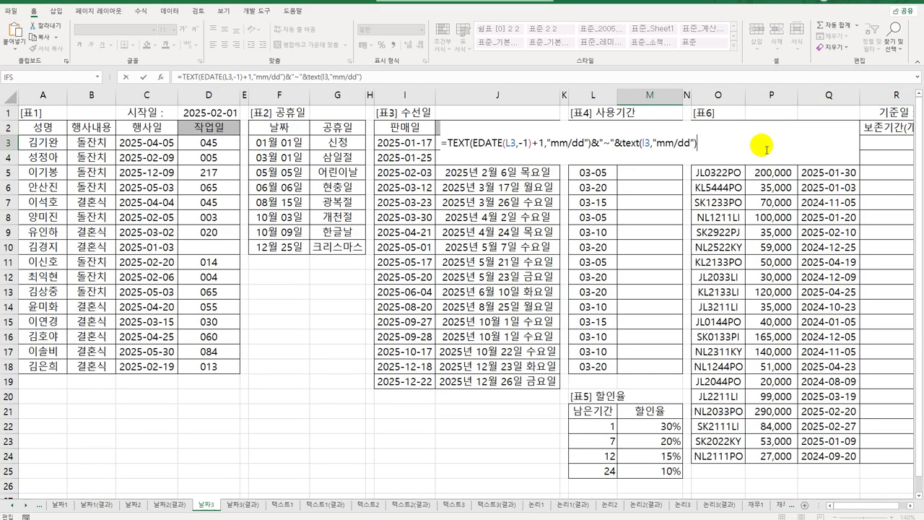
{"action": "key", "text": "ctrl+Return"}
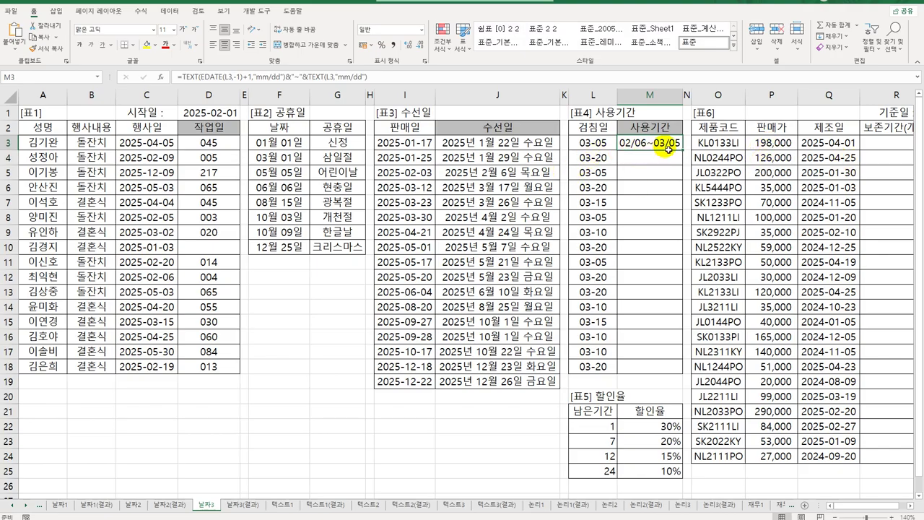
{"action": "left_click_drag", "start_coordinate": [670, 148], "coordinate": [666, 370]}
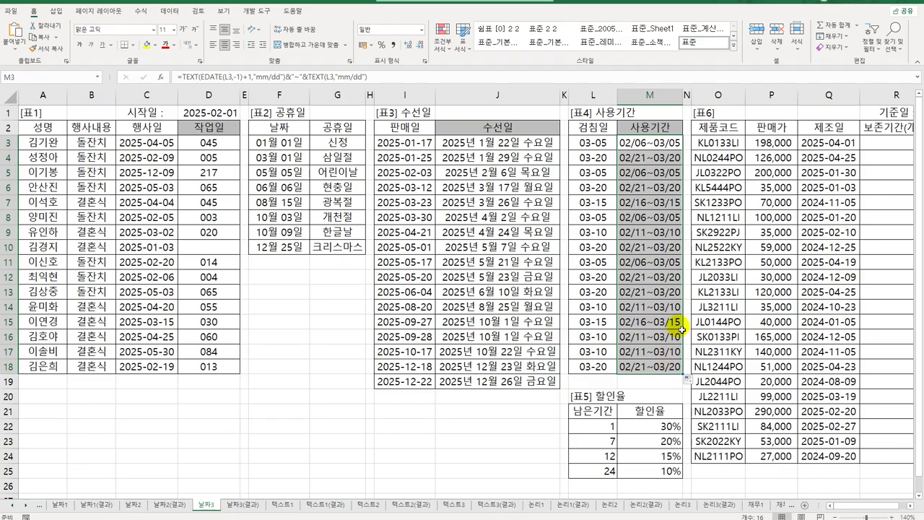
Step: Auto-fit the width of column S in [표6] so the 기준일 date fits
{"action": "left_click", "coordinate": [884, 144]}
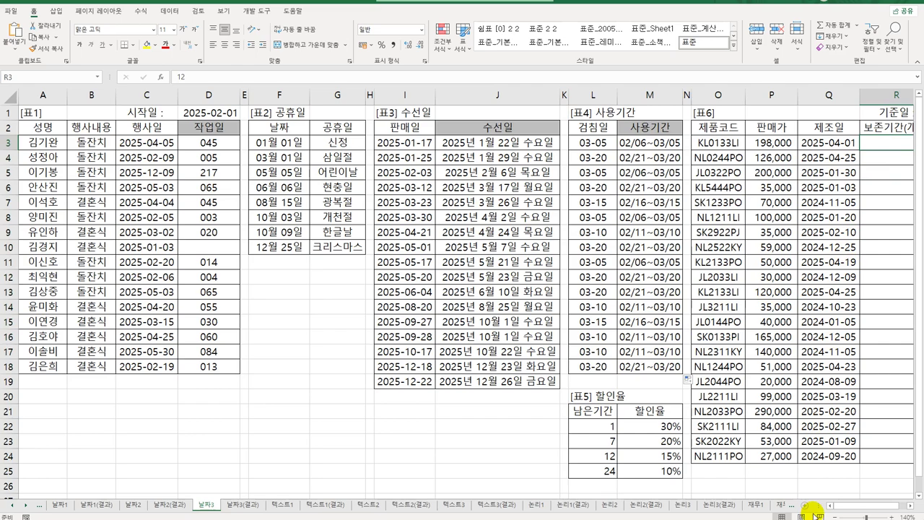
{"action": "left_click", "coordinate": [912, 504]}
{"action": "left_click", "coordinate": [911, 505]}
{"action": "left_click", "coordinate": [911, 505]}
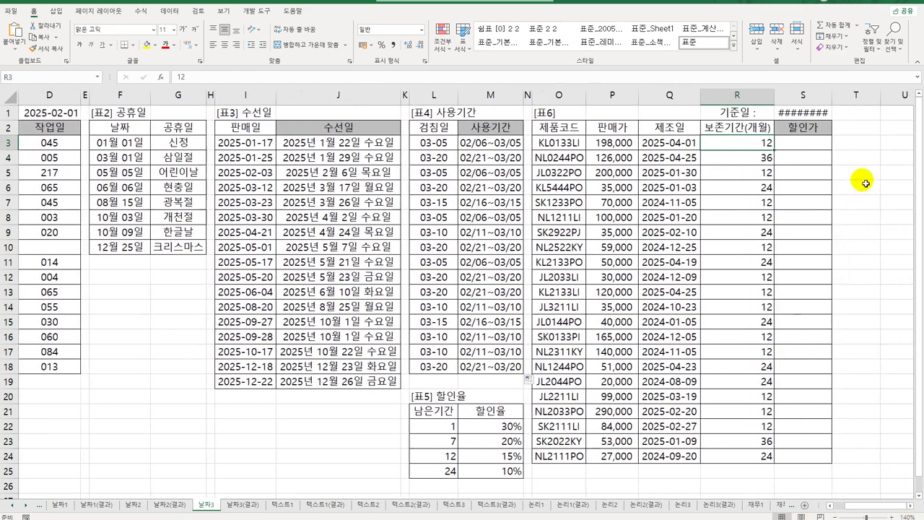
{"action": "double_click", "coordinate": [833, 94]}
Step: Examine the 판매가, 제조일, 보존기간 and 할인가 columns of [표6] and the 할인율 values in [표5]
{"action": "left_click", "coordinate": [801, 142]}
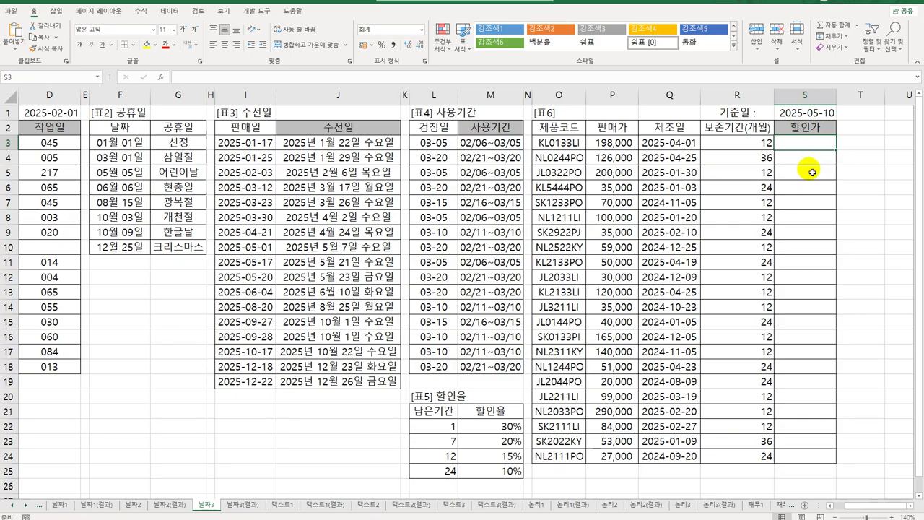
{"action": "left_click", "coordinate": [614, 147]}
{"action": "left_click", "coordinate": [660, 150]}
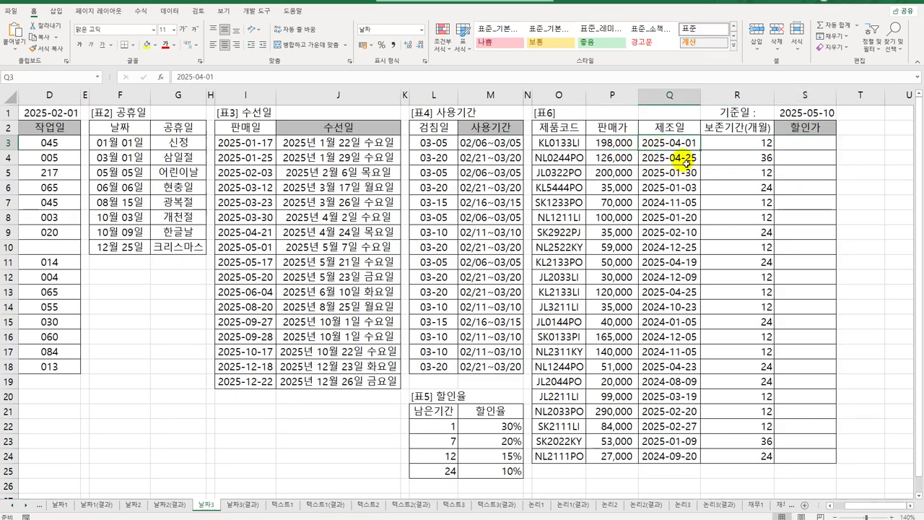
{"action": "left_click", "coordinate": [738, 149]}
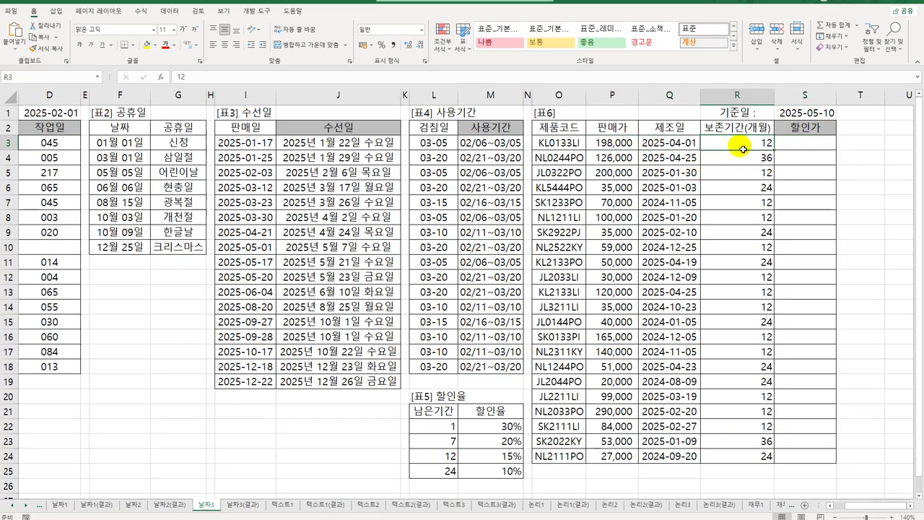
{"action": "left_click", "coordinate": [505, 429]}
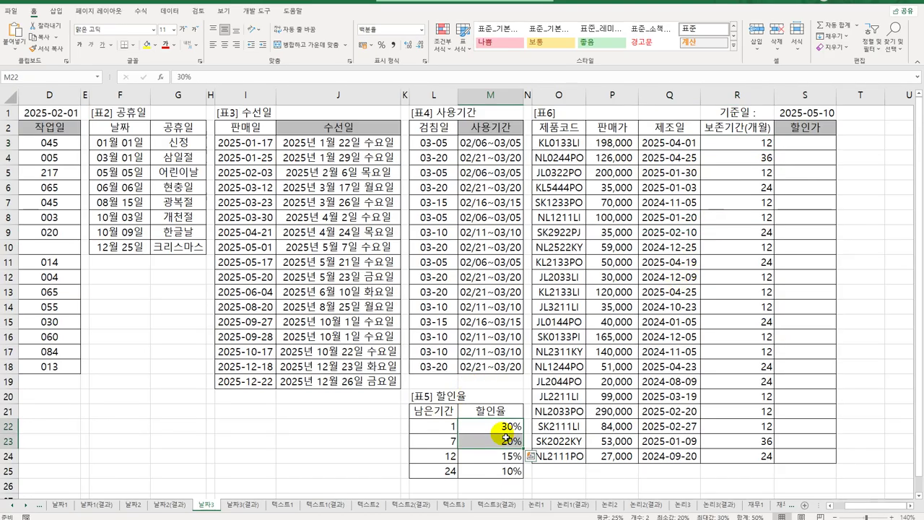
{"action": "left_click_drag", "start_coordinate": [809, 142], "coordinate": [792, 458]}
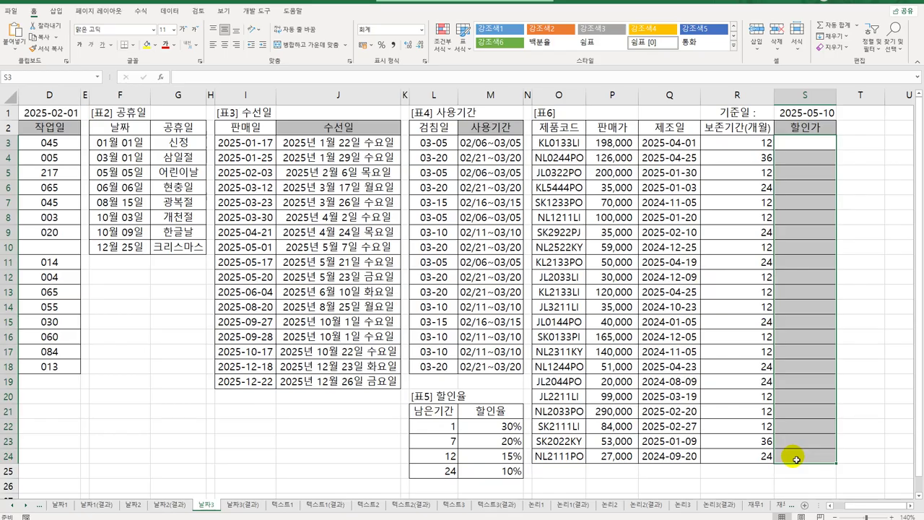
{"action": "left_click", "coordinate": [616, 145]}
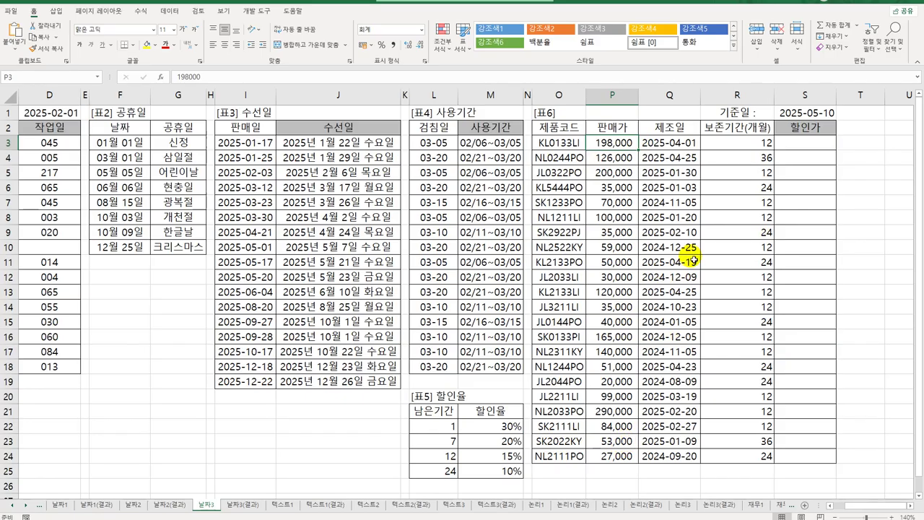
{"action": "left_click", "coordinate": [681, 127]}
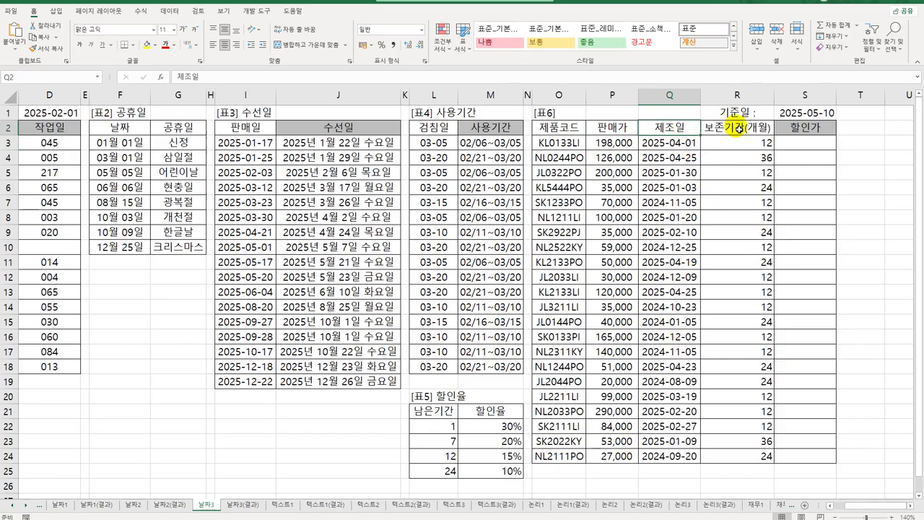
{"action": "left_click", "coordinate": [736, 130]}
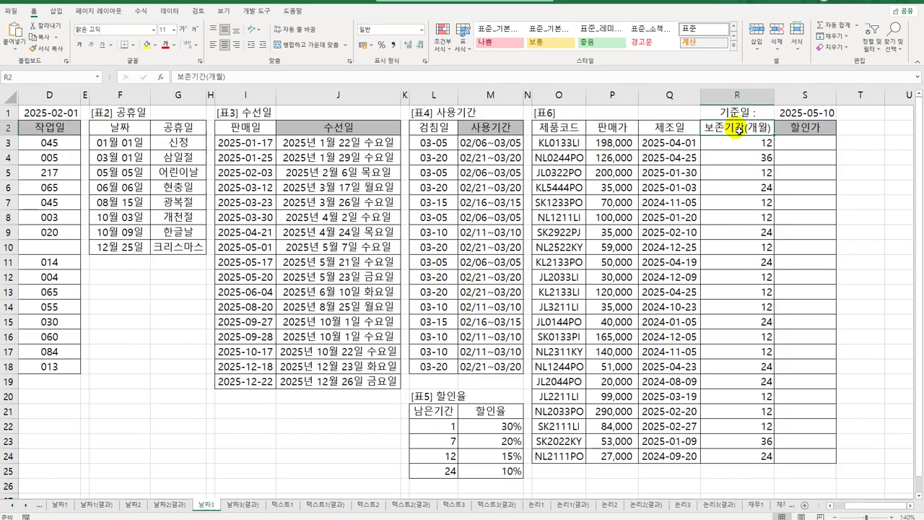
Step: Enter =EDATE(Q3,R3) in S3 to add the 보존기간 months to the 제조일
{"action": "left_click", "coordinate": [794, 143]}
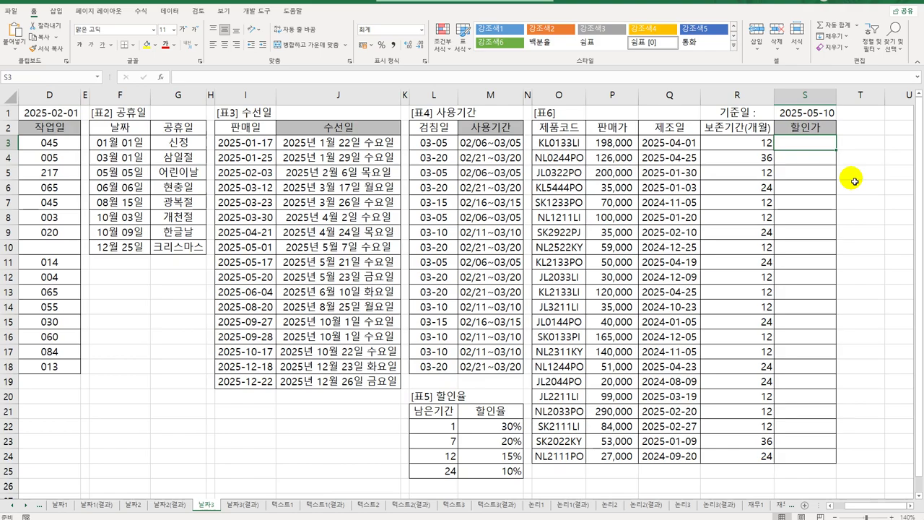
{"action": "type", "text": "="}
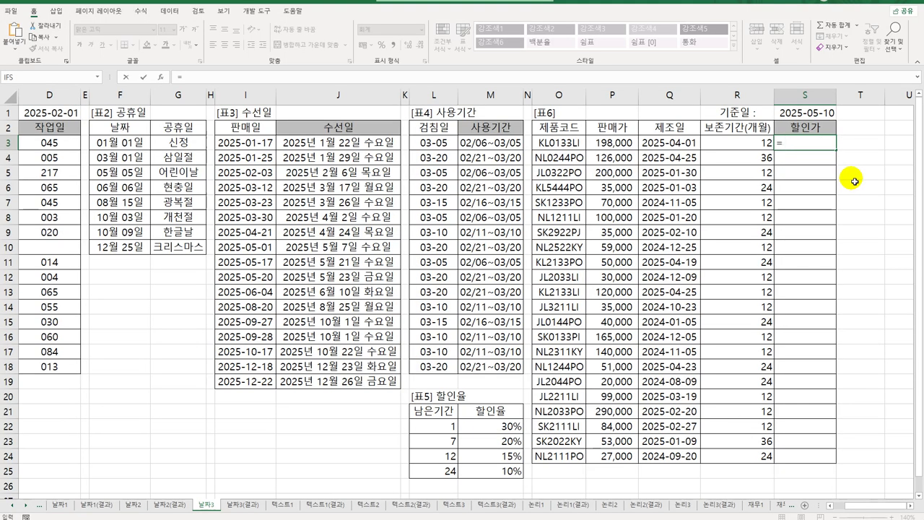
{"action": "type", "text": "ed"}
{"action": "key", "text": "Tab"}
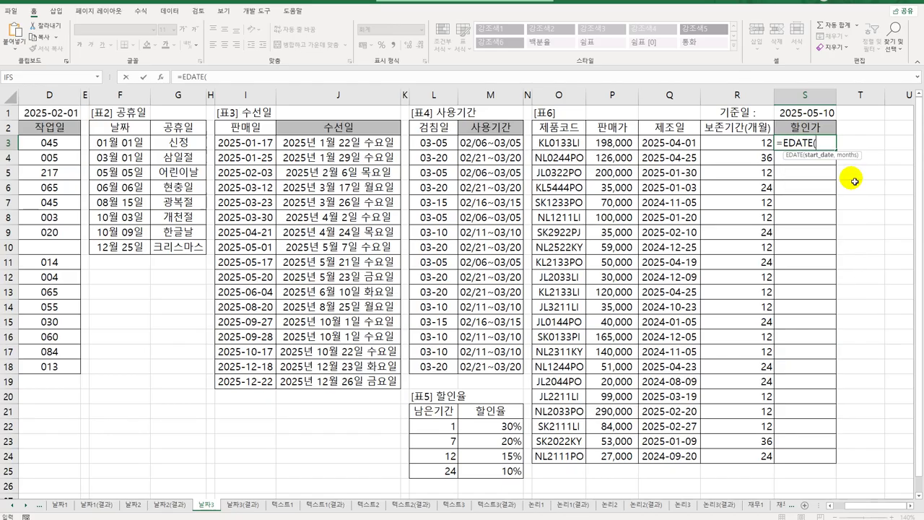
{"action": "key", "text": "Left"}
{"action": "key", "text": "Left"}
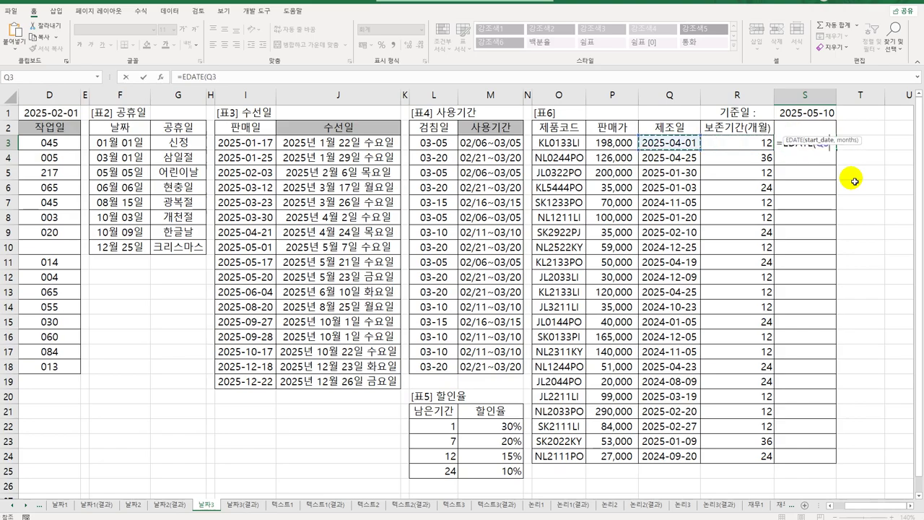
{"action": "type", "text": ","}
{"action": "key", "text": "Left"}
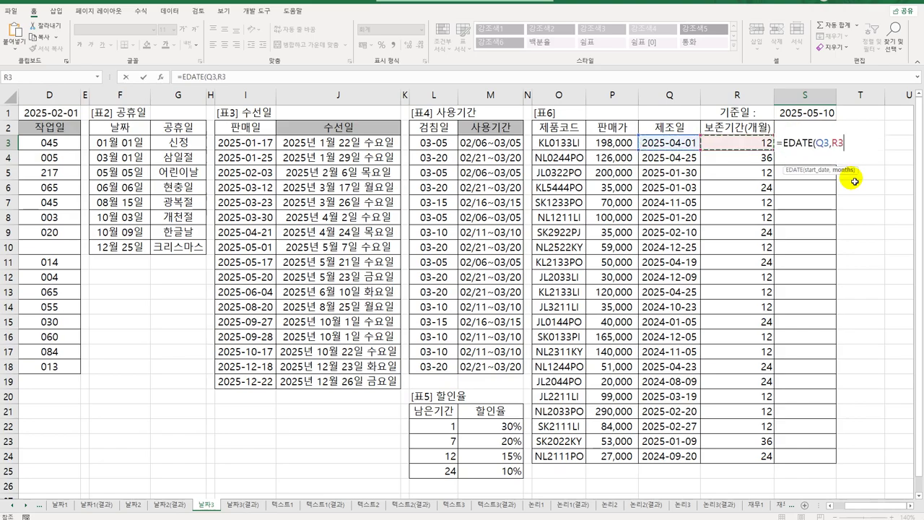
{"action": "type", "text": ")"}
{"action": "key", "text": "Return"}
{"action": "key", "text": "Up"}
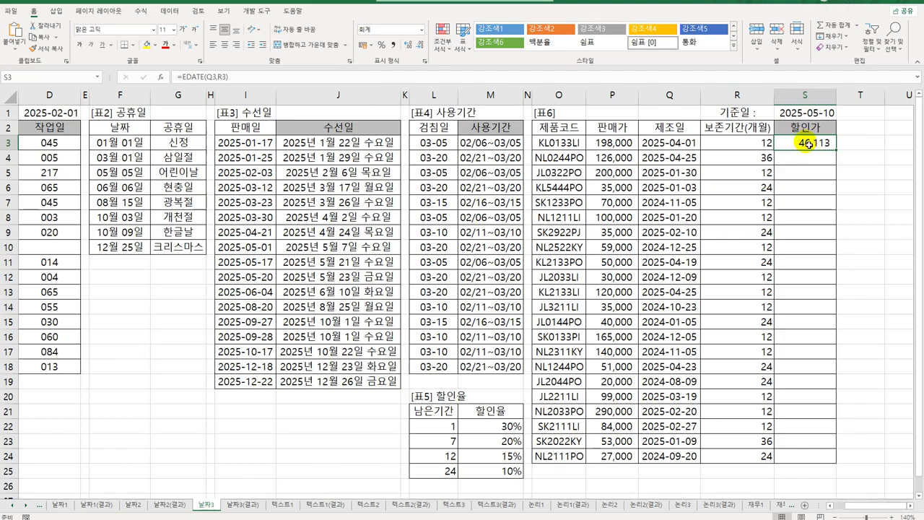
Step: Wrap S3's EDATE in QUOTIENT, subtracting the 기준일 and dividing by 30: =QUOTIENT(EDATE(Q3,R3)-$S$1,30)
{"action": "double_click", "coordinate": [803, 142]}
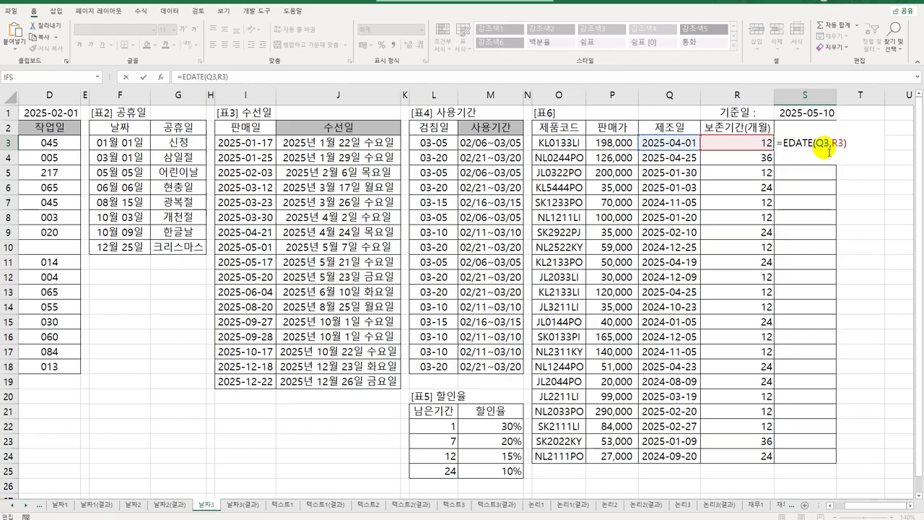
{"action": "type", "text": "quo"}
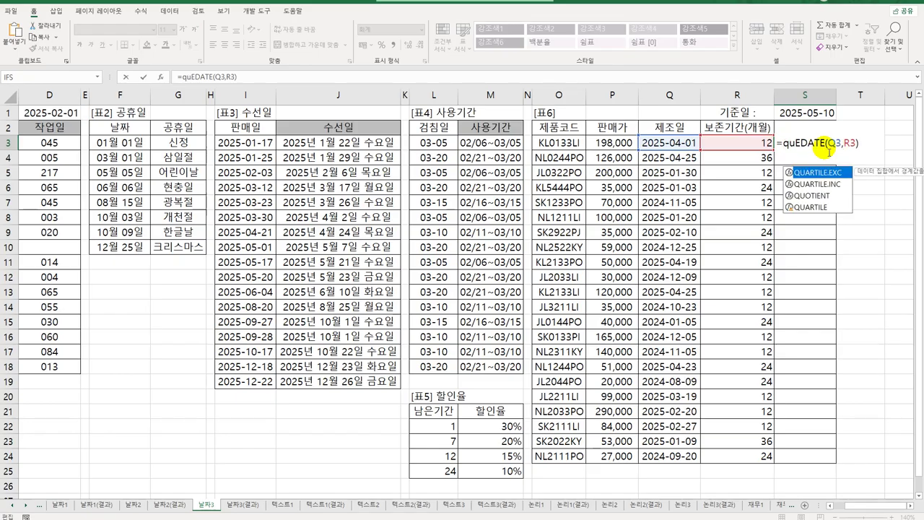
{"action": "key", "text": "Tab"}
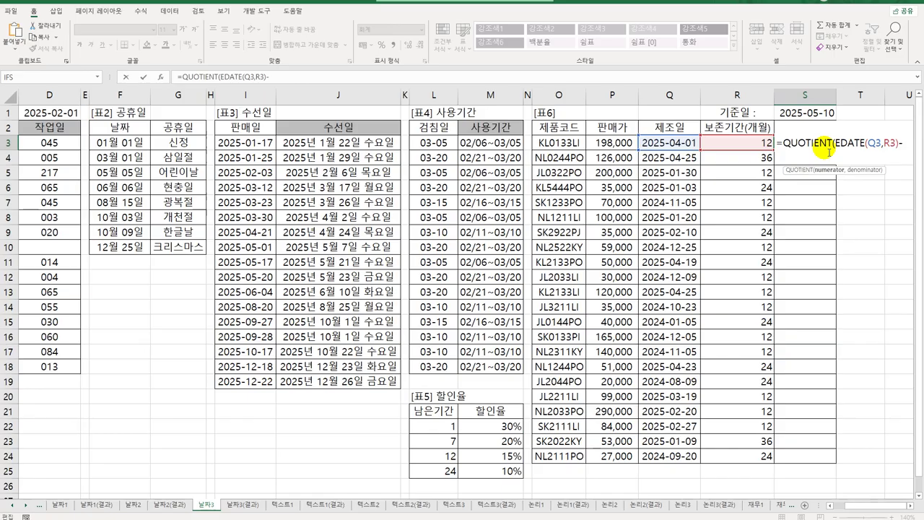
{"action": "type", "text": "-"}
{"action": "left_click", "coordinate": [808, 114]}
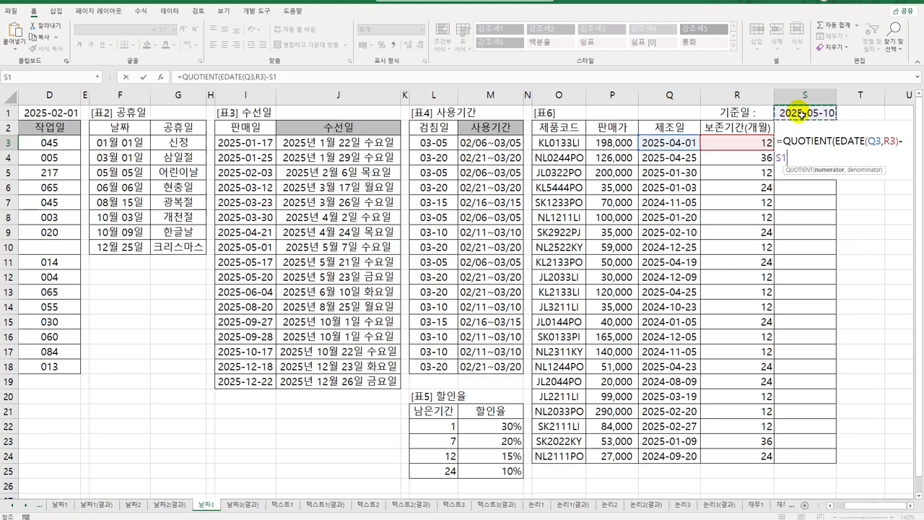
{"action": "key", "text": "F4"}
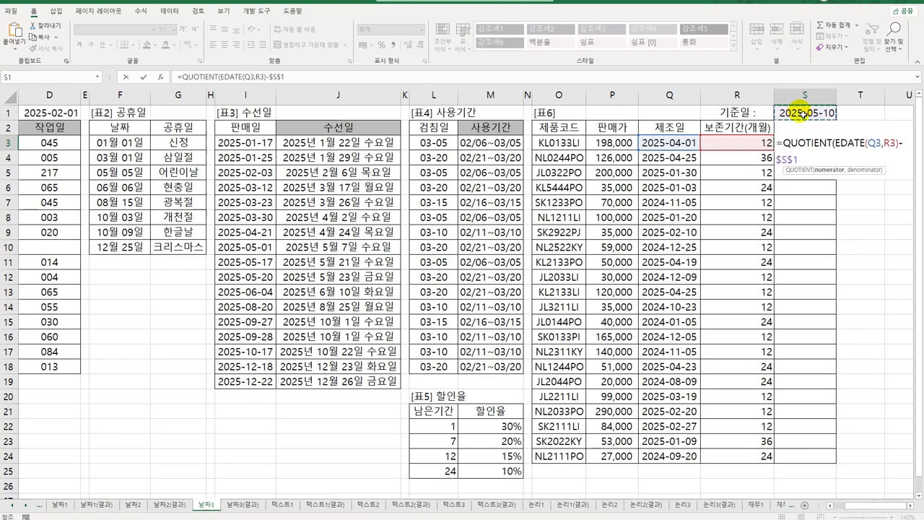
{"action": "type", "text": ","}
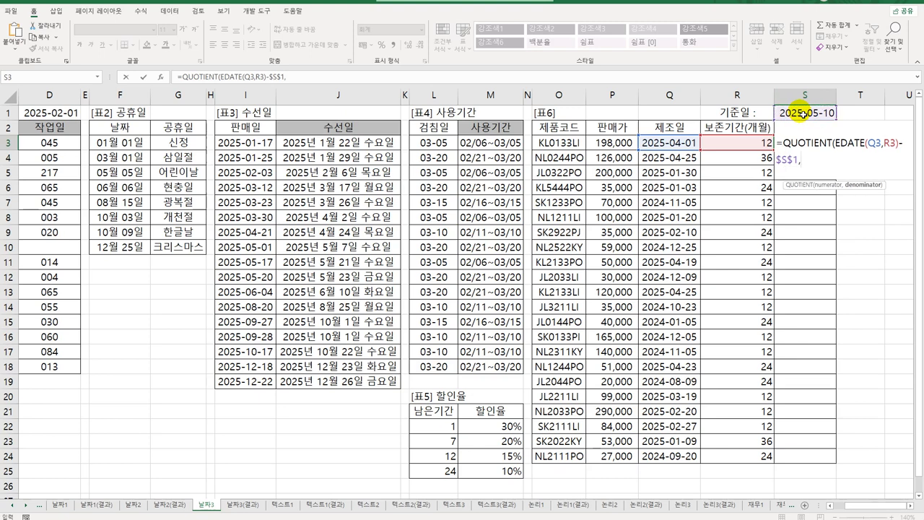
{"action": "type", "text": "30)"}
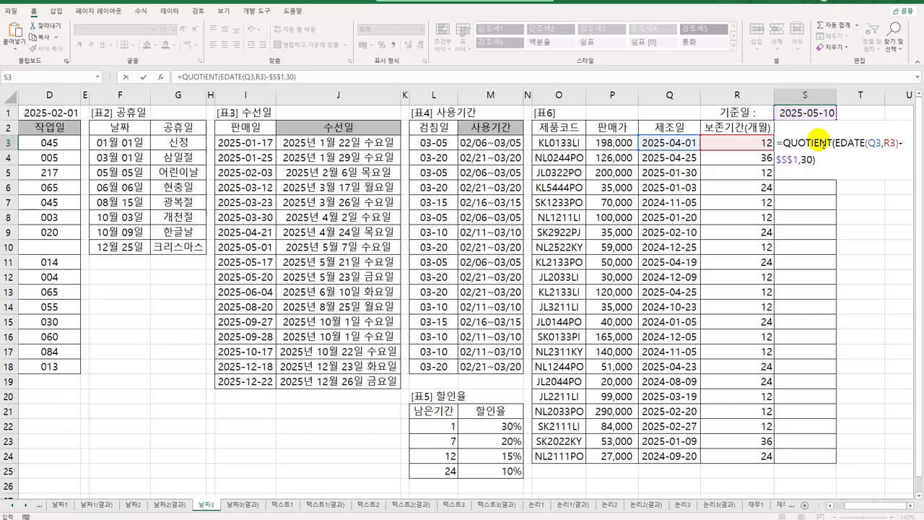
Step: Review the EDATE and $S$1 parts of S3's QUOTIENT formula, and fill it down to S24
{"action": "left_click_drag", "start_coordinate": [841, 148], "coordinate": [899, 148]}
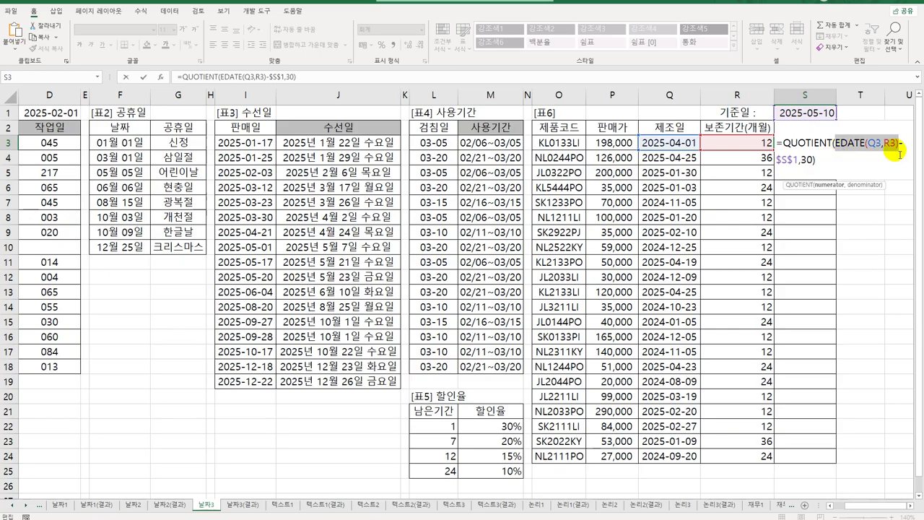
{"action": "left_click", "coordinate": [784, 160]}
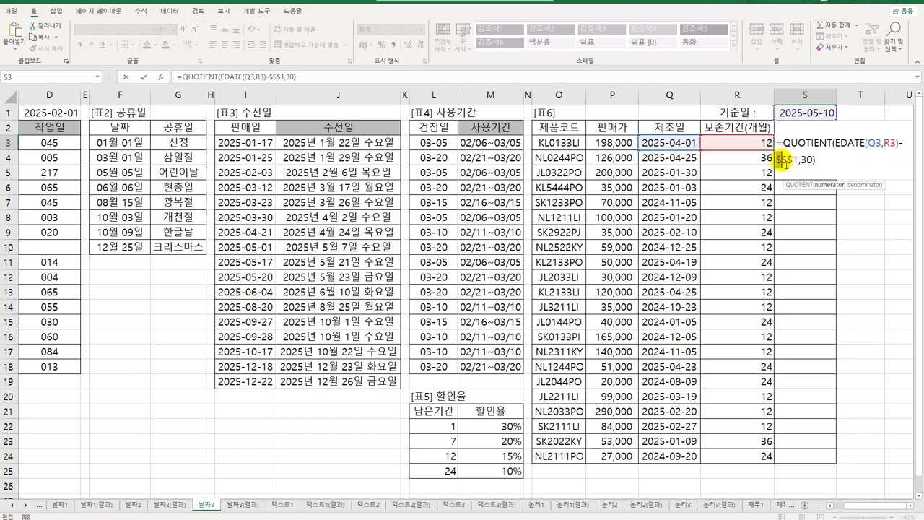
{"action": "double_click", "coordinate": [784, 161]}
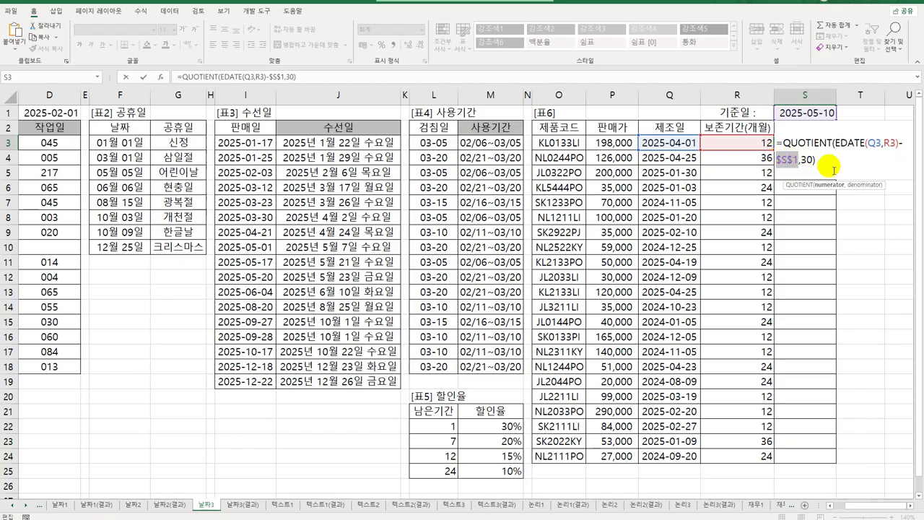
{"action": "left_click", "coordinate": [832, 169]}
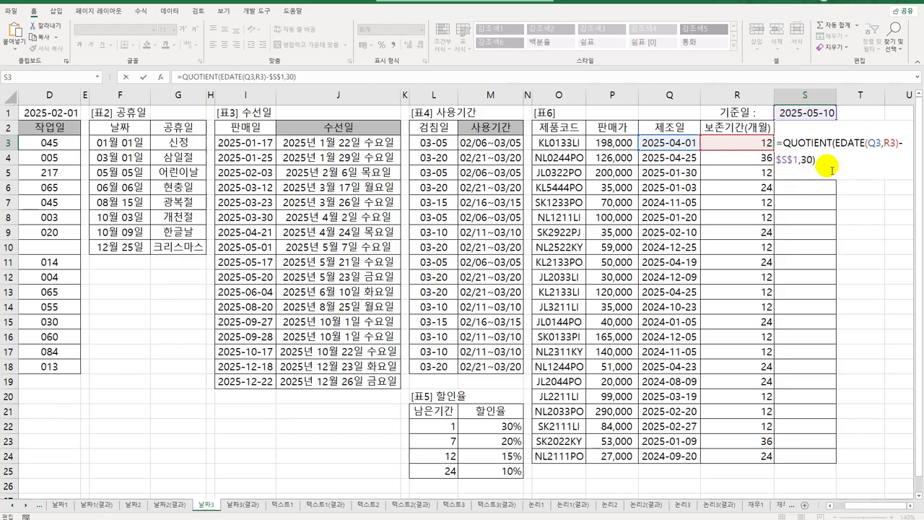
{"action": "key", "text": "ctrl+Return"}
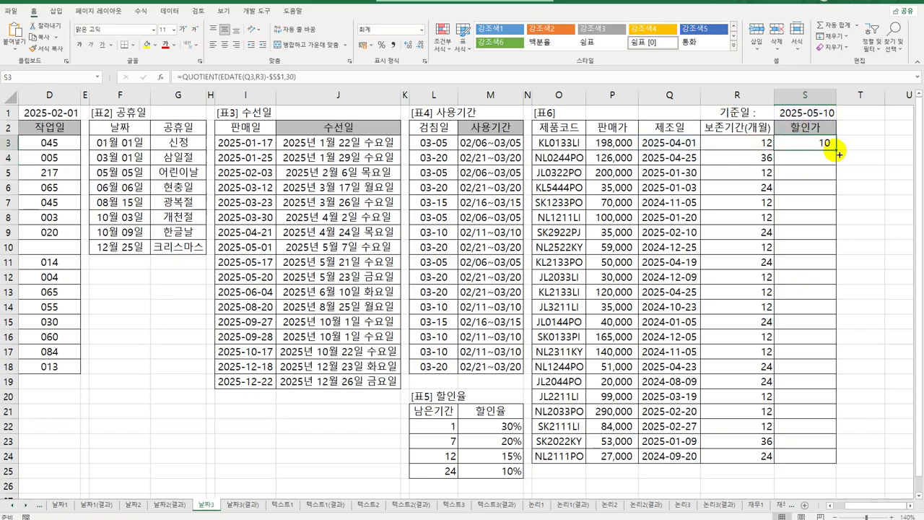
{"action": "double_click", "coordinate": [839, 154]}
{"action": "left_click", "coordinate": [827, 144]}
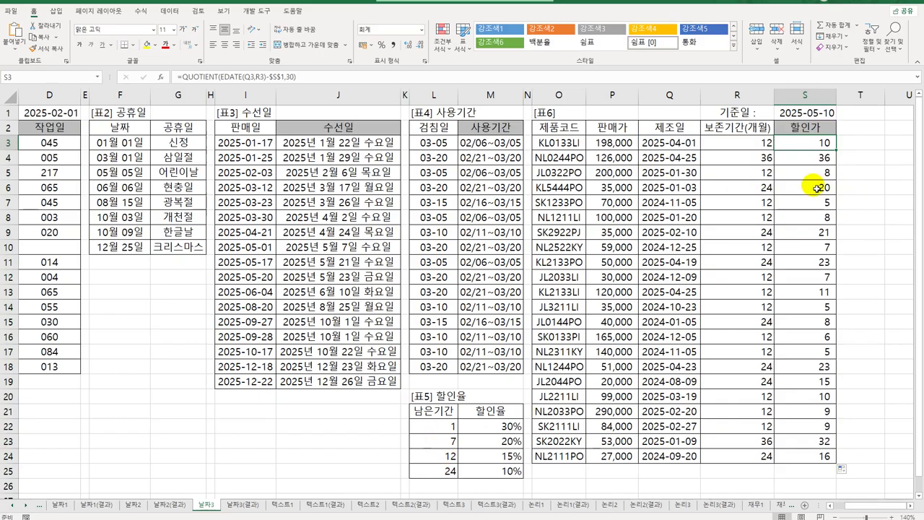
Step: Wrap S3's QUOTIENT expression in VLOOKUP as its lookup value for the [표5] 할인율 table
{"action": "left_click_drag", "start_coordinate": [455, 426], "coordinate": [473, 477]}
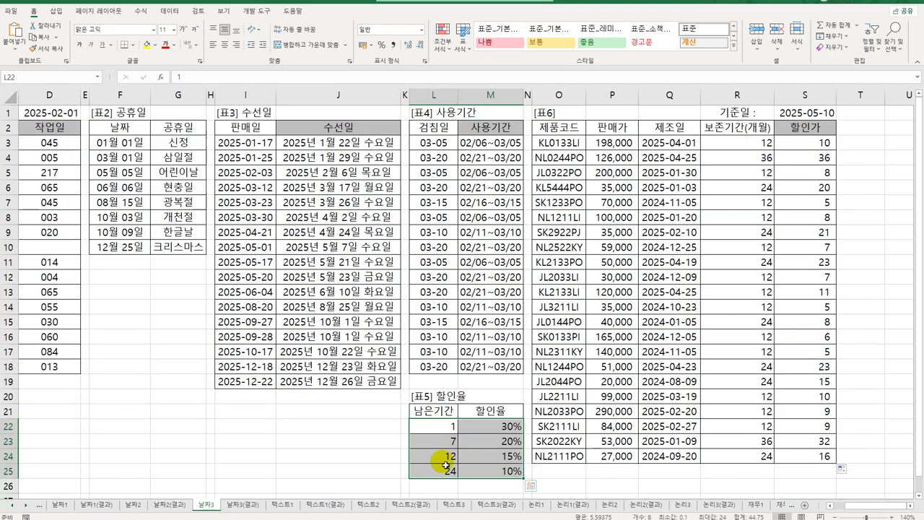
{"action": "left_click", "coordinate": [789, 142]}
{"action": "double_click", "coordinate": [786, 141]}
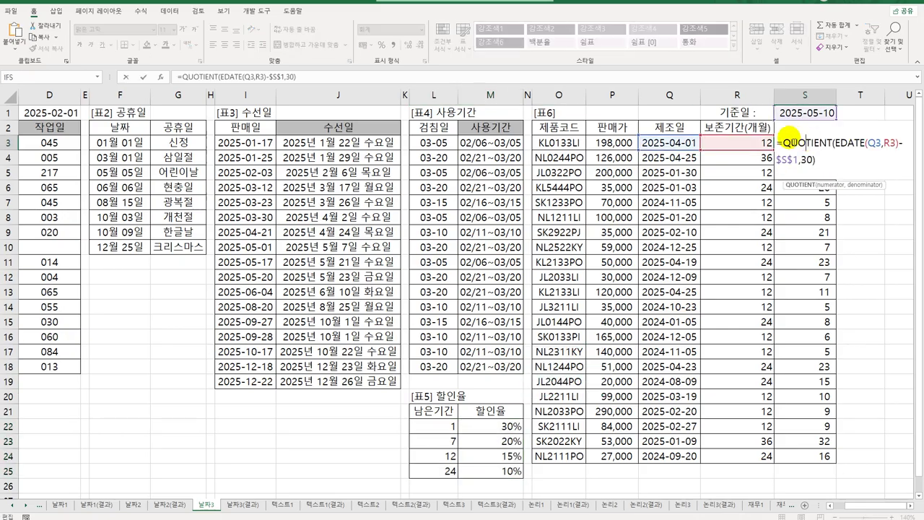
{"action": "left_click", "coordinate": [782, 142]}
{"action": "type", "text": "VLOOKUP("}
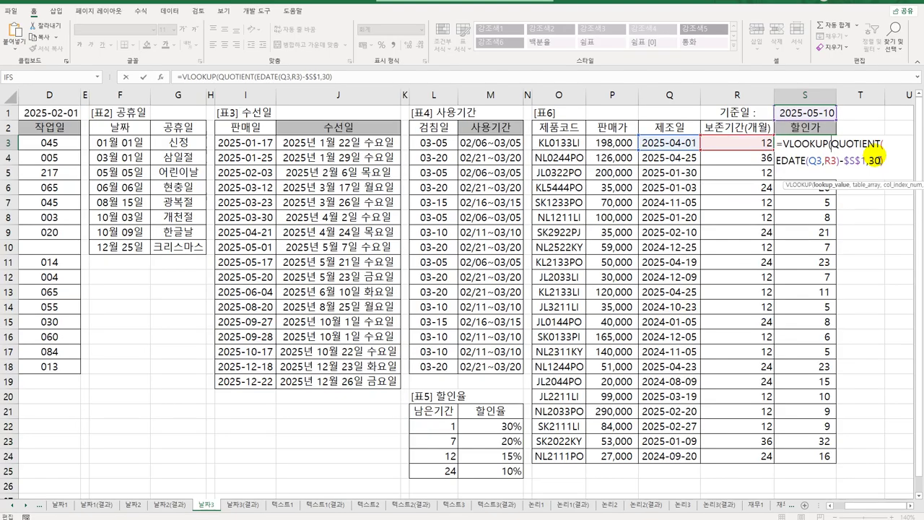
{"action": "left_click", "coordinate": [897, 165]}
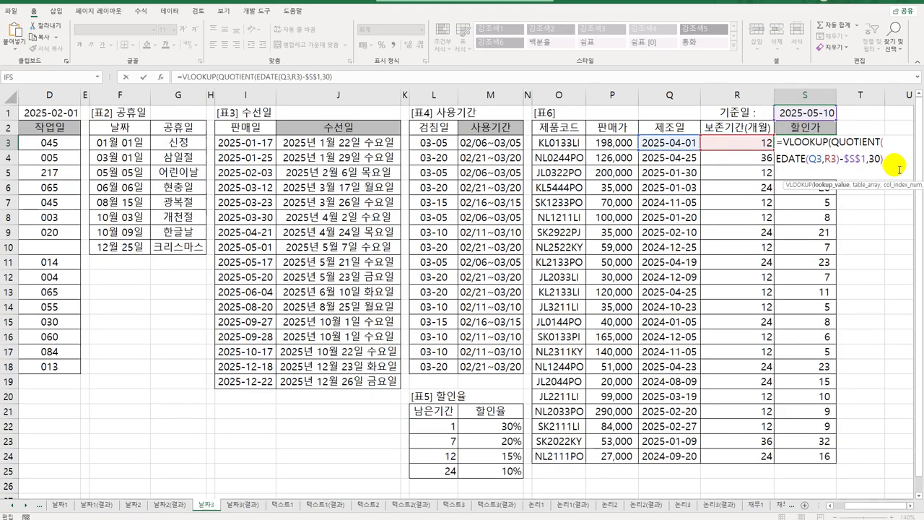
{"action": "type", "text": ","}
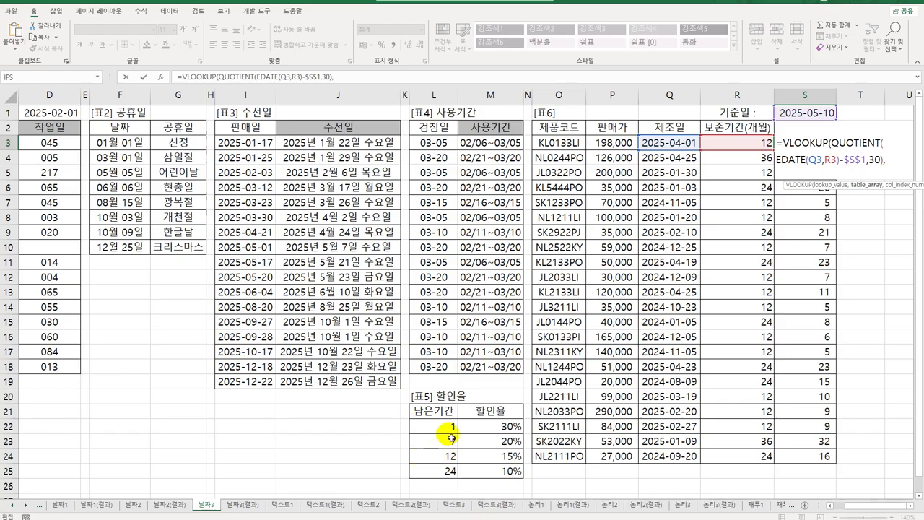
Step: Complete S3's VLOOKUP with the range $L$22:$M$25 and column index 2, and fill it down to S24
{"action": "left_click_drag", "start_coordinate": [442, 426], "coordinate": [491, 478]}
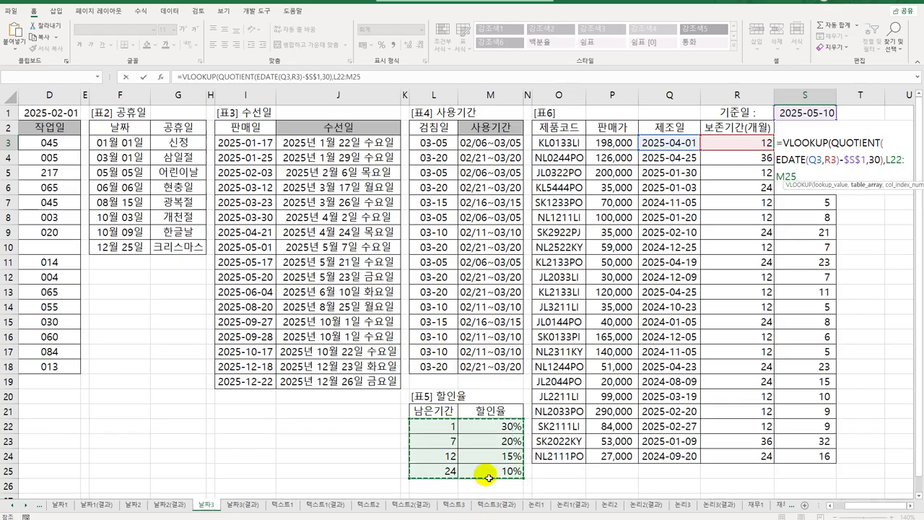
{"action": "key", "text": "F4"}
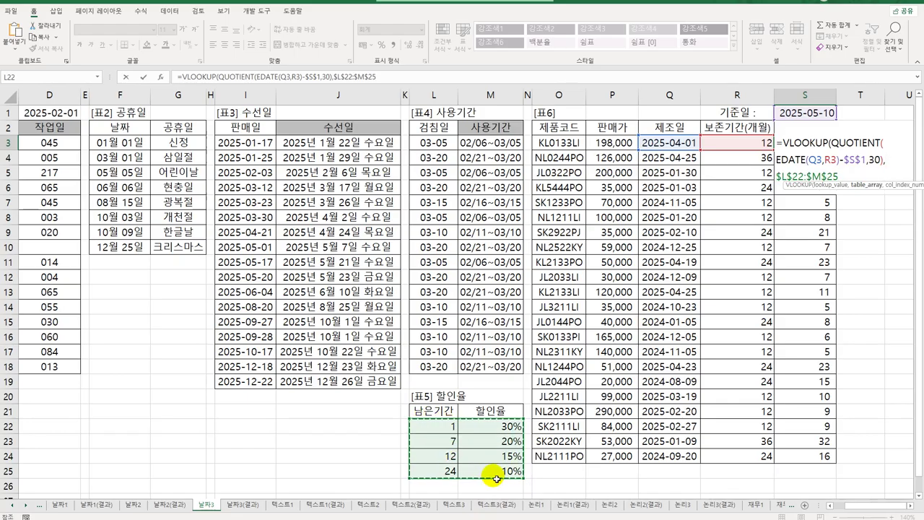
{"action": "type", "text": ","}
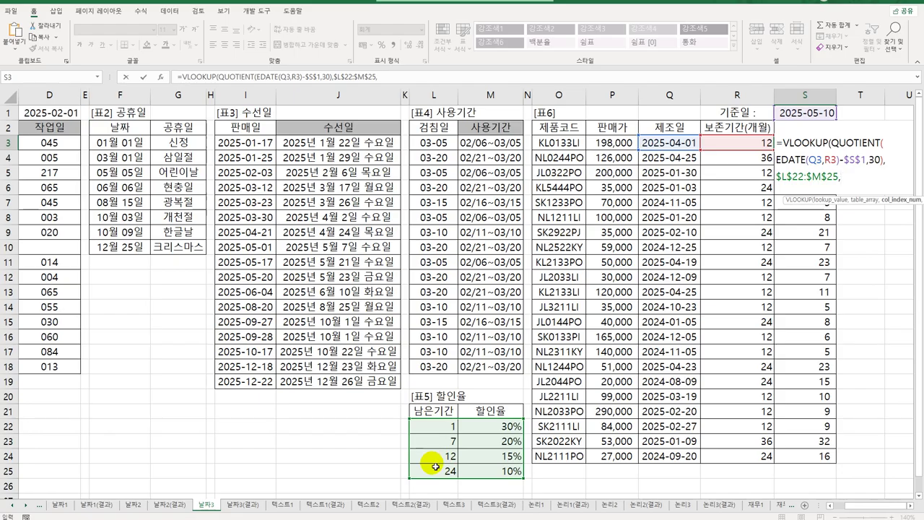
{"action": "type", "text": "2"}
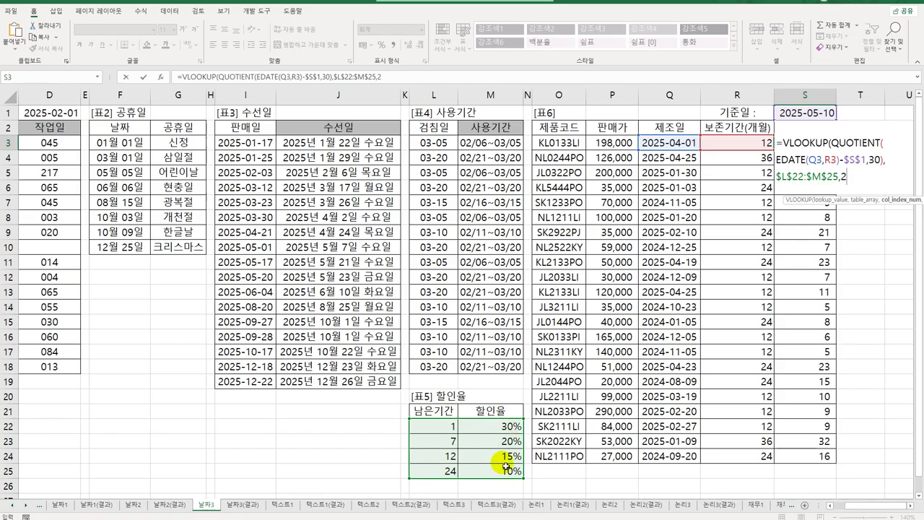
{"action": "type", "text": ")"}
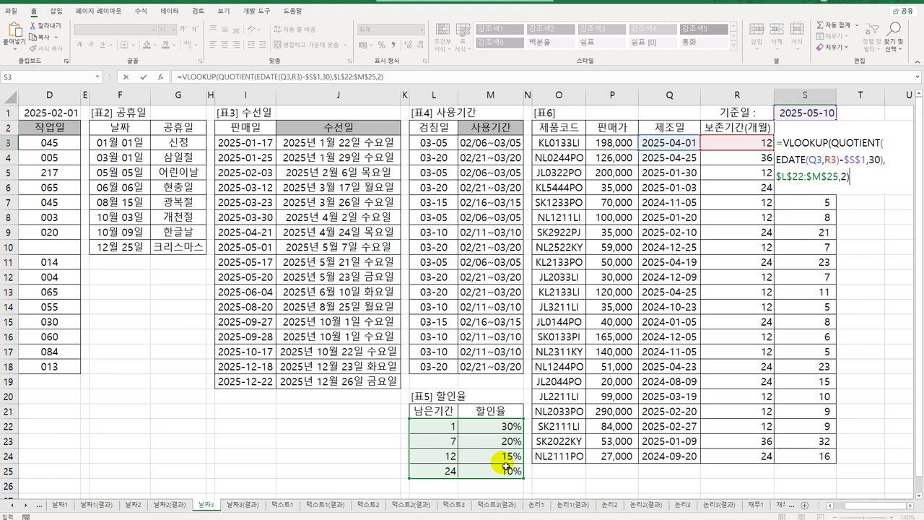
{"action": "key", "text": "ctrl+Return"}
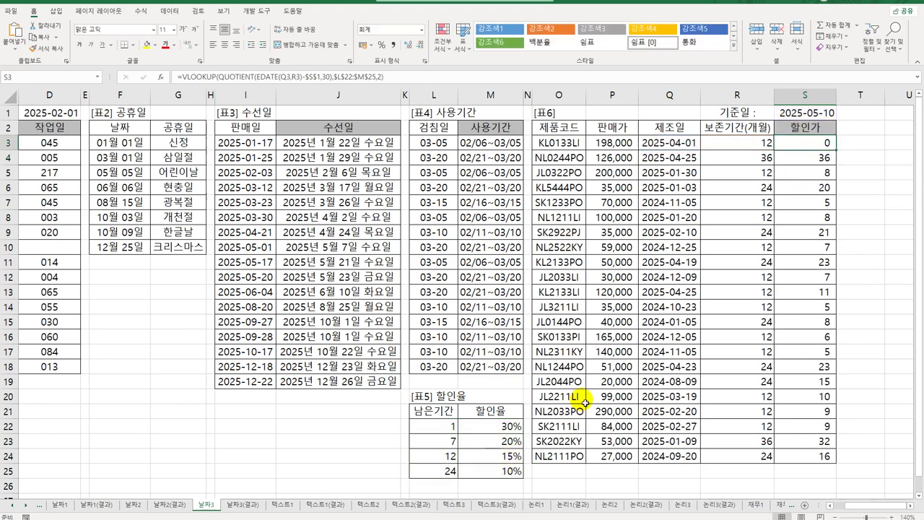
{"action": "left_click_drag", "start_coordinate": [841, 154], "coordinate": [831, 460]}
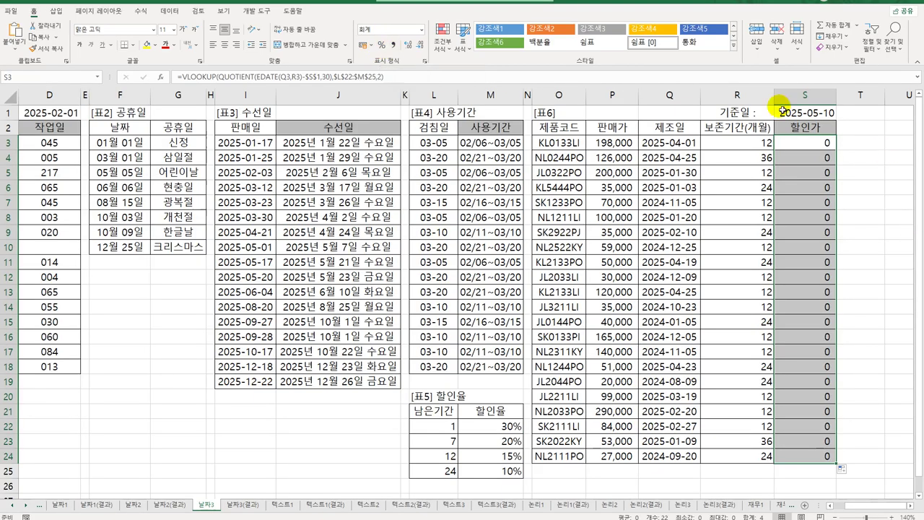
Step: Apply the percent format to S3:S24 to check the looked-up 할인율 values, and undo it
{"action": "left_click", "coordinate": [381, 46]}
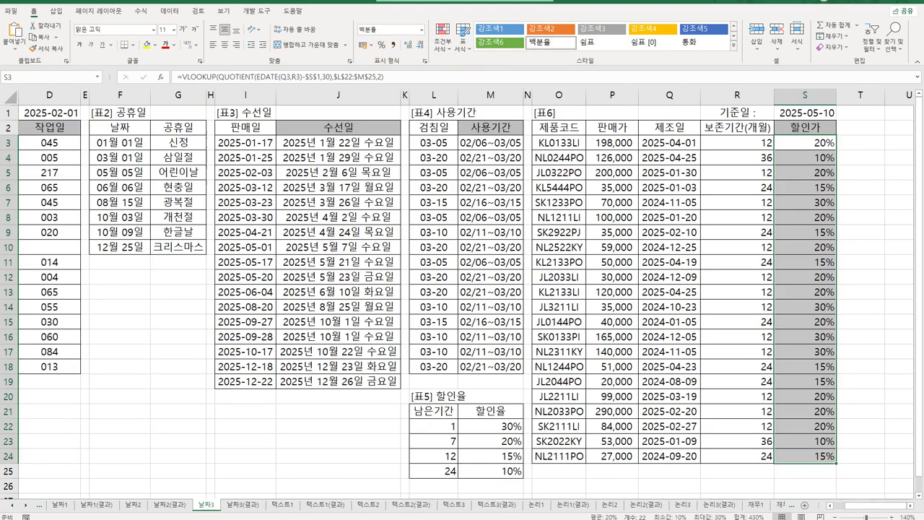
{"action": "key", "text": "ctrl+z"}
Step: Extend S3's formula to multiply P3 by 1 minus the VLOOKUP discount rate, and fill it down to S24
{"action": "left_click", "coordinate": [812, 142]}
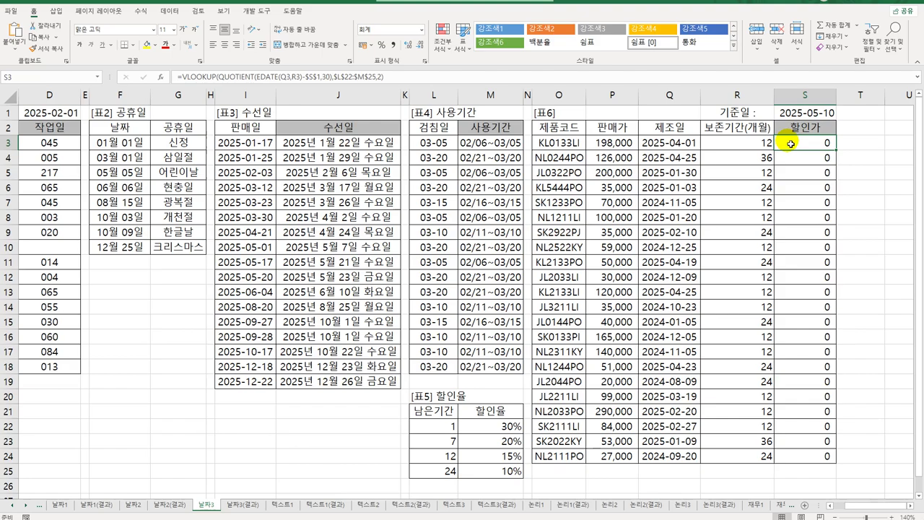
{"action": "double_click", "coordinate": [787, 143]}
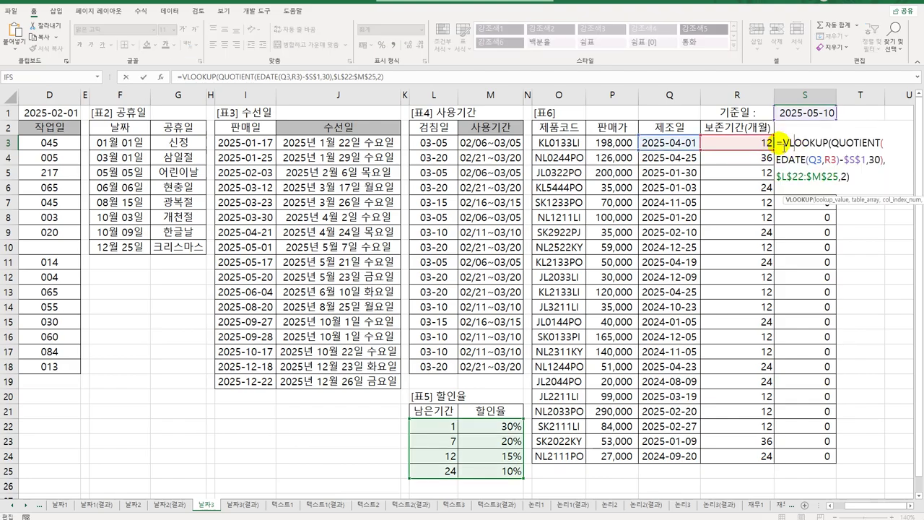
{"action": "left_click", "coordinate": [614, 142]}
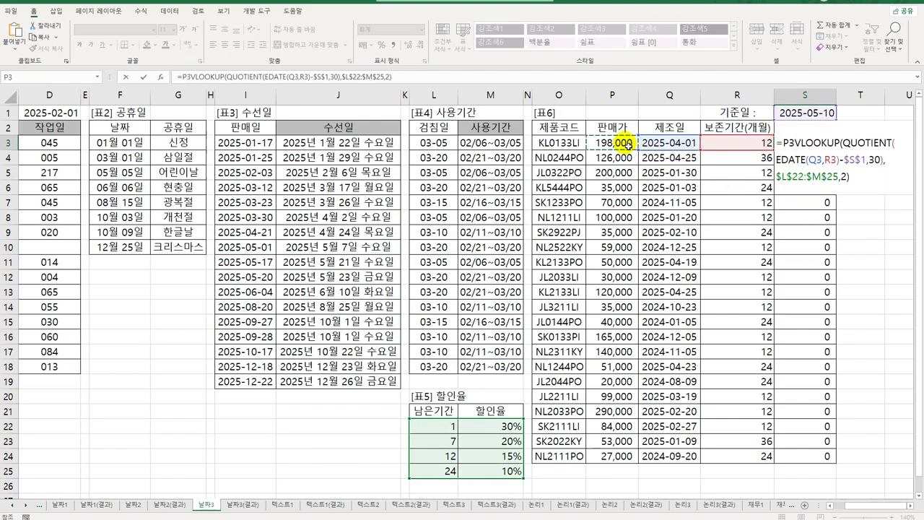
{"action": "type", "text": "*(1-"}
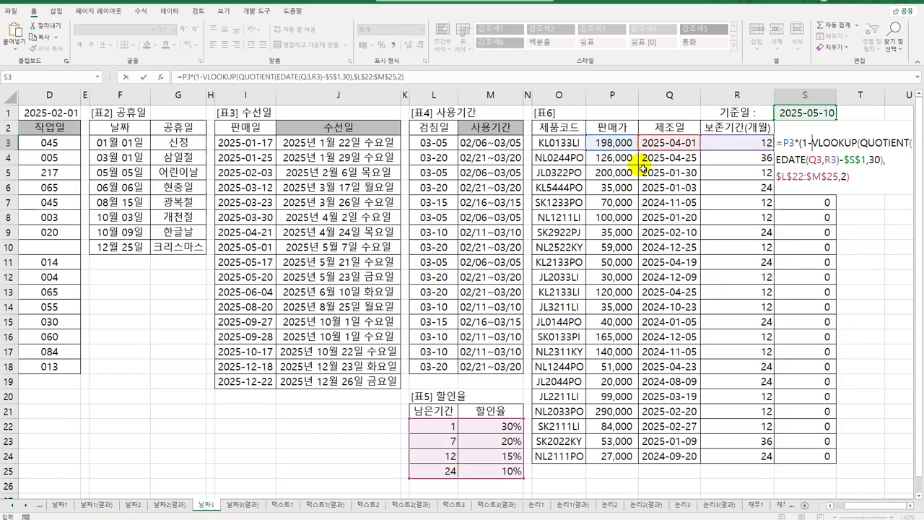
{"action": "left_click", "coordinate": [896, 181]}
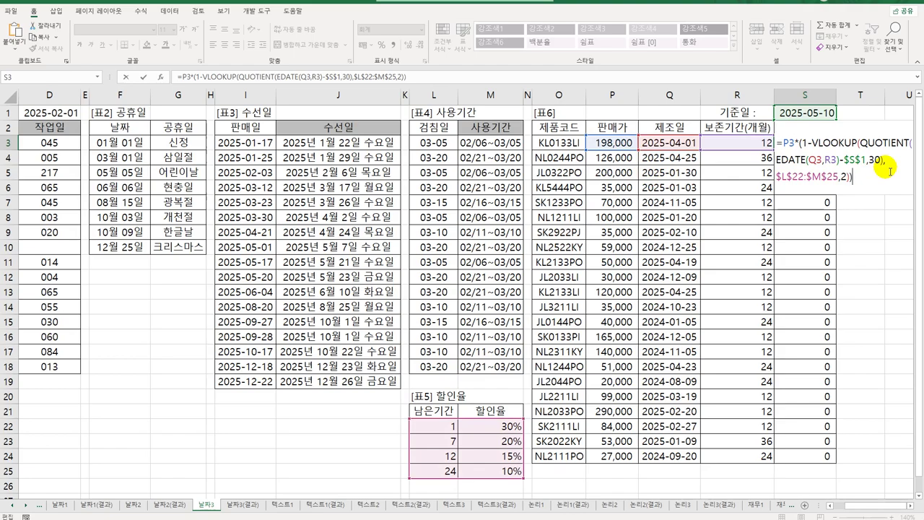
{"action": "key", "text": "ctrl+Return"}
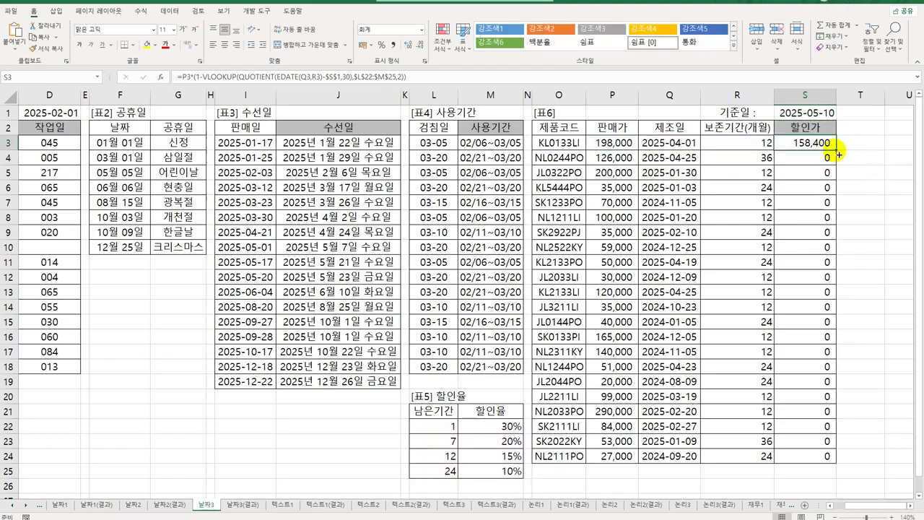
{"action": "double_click", "coordinate": [838, 152]}
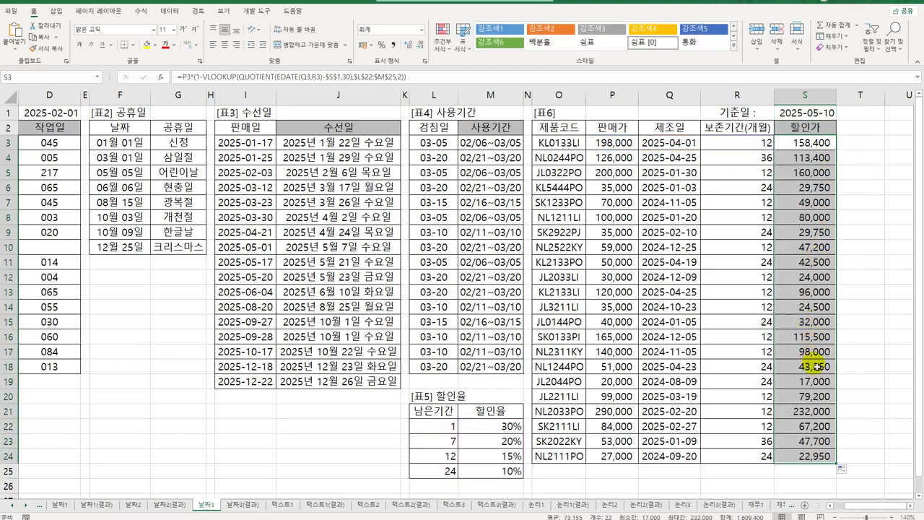
Step: Examine the 날짜 category in the cell format settings for S3, and leave without applying it
{"action": "left_click", "coordinate": [821, 145]}
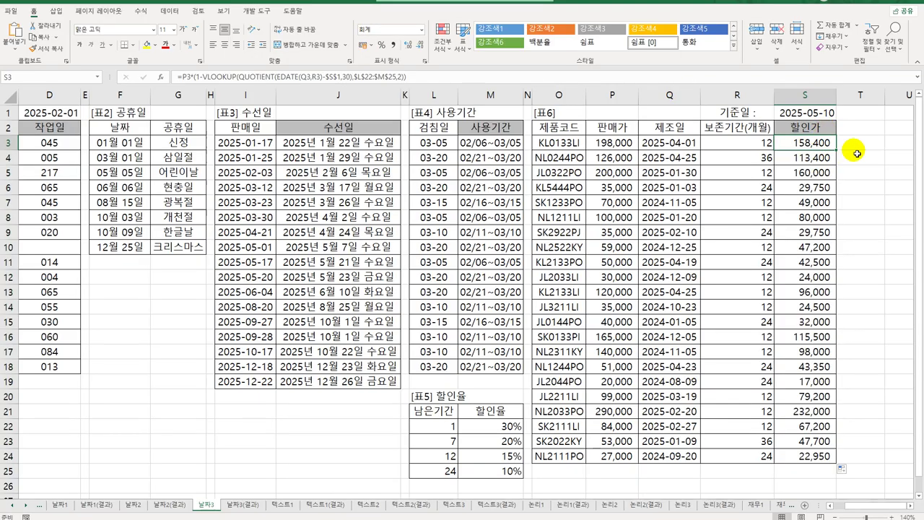
{"action": "right_click", "coordinate": [817, 148]}
{"action": "left_click", "coordinate": [895, 354]}
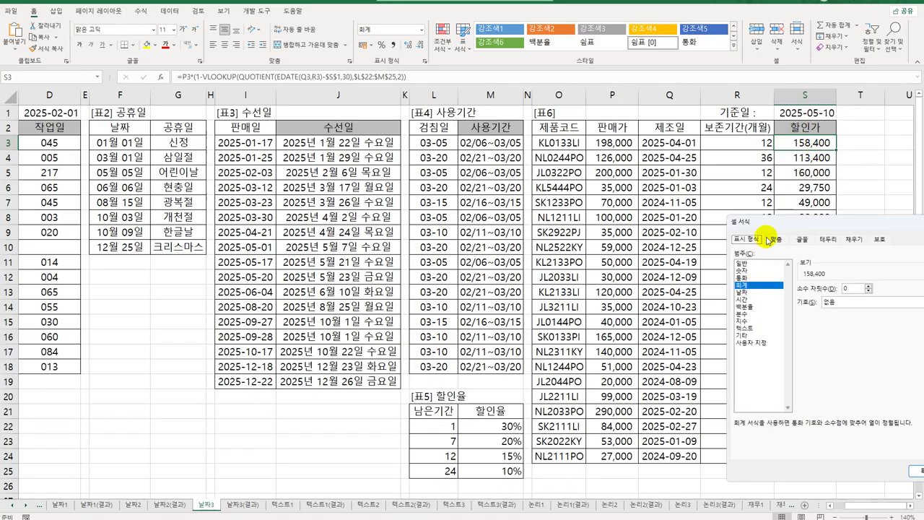
{"action": "left_click_drag", "start_coordinate": [761, 222], "coordinate": [618, 194]}
{"action": "left_click", "coordinate": [598, 264]}
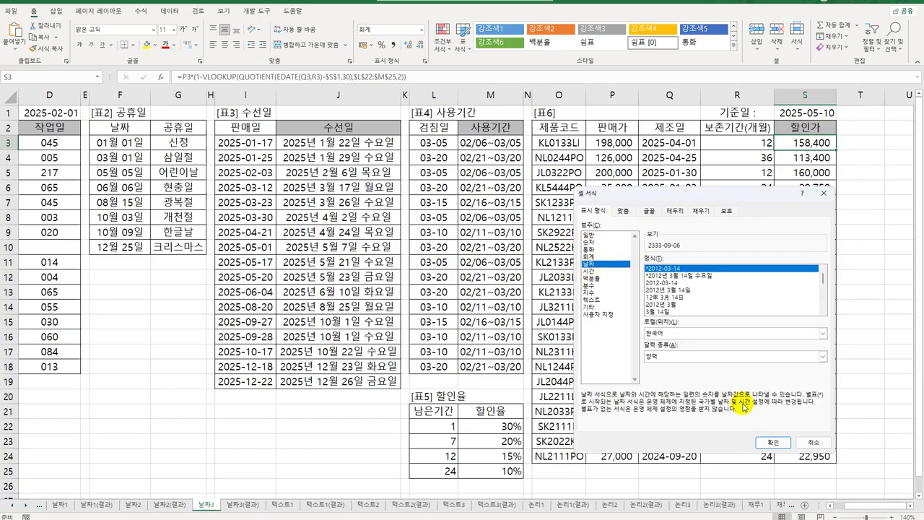
{"action": "left_click", "coordinate": [811, 445]}
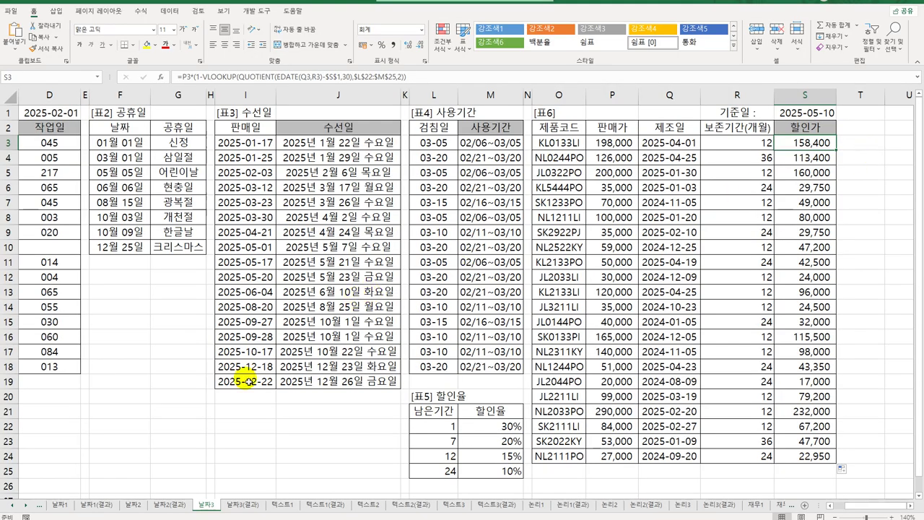
Step: Compare the 할인가 column of [표6] on the 날짜3 sheet with the 날짜3(결과) answer sheet
{"action": "left_click", "coordinate": [242, 505]}
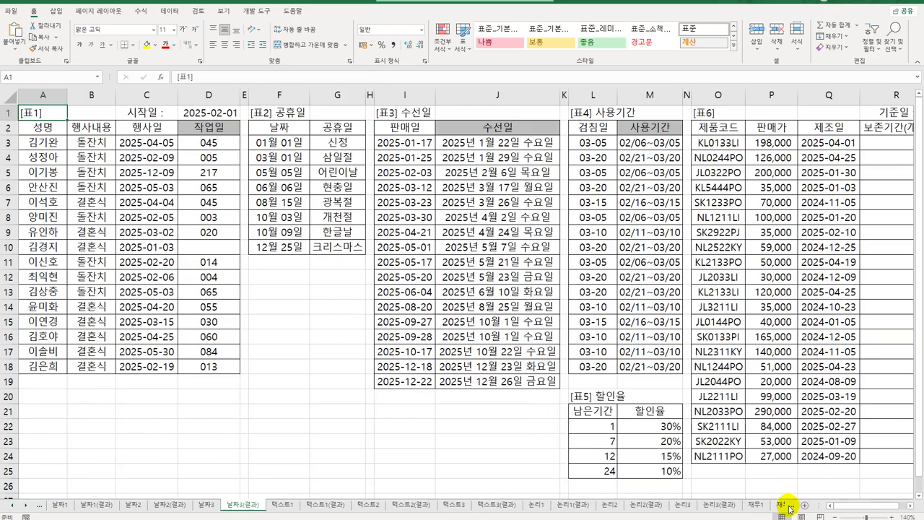
{"action": "left_click", "coordinate": [911, 507]}
{"action": "left_click", "coordinate": [912, 506]}
{"action": "left_click", "coordinate": [912, 507]}
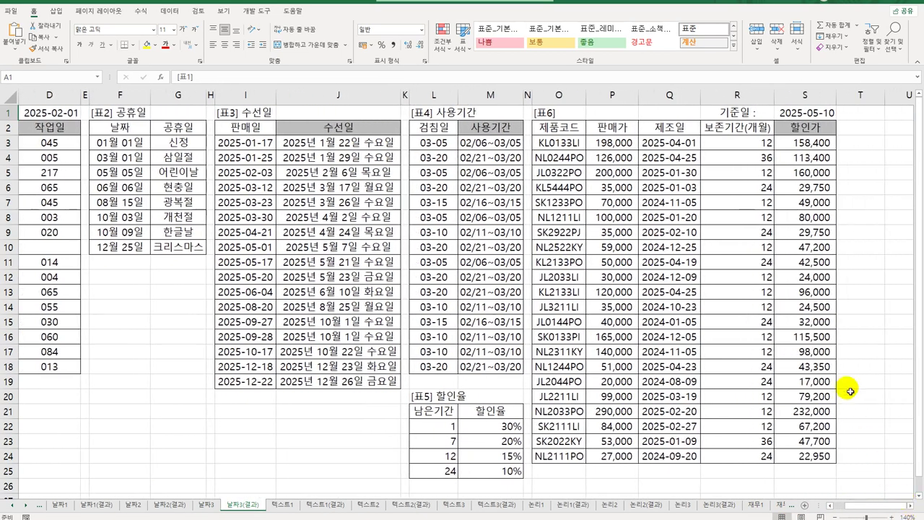
{"action": "left_click", "coordinate": [205, 505]}
{"action": "left_click", "coordinate": [243, 510]}
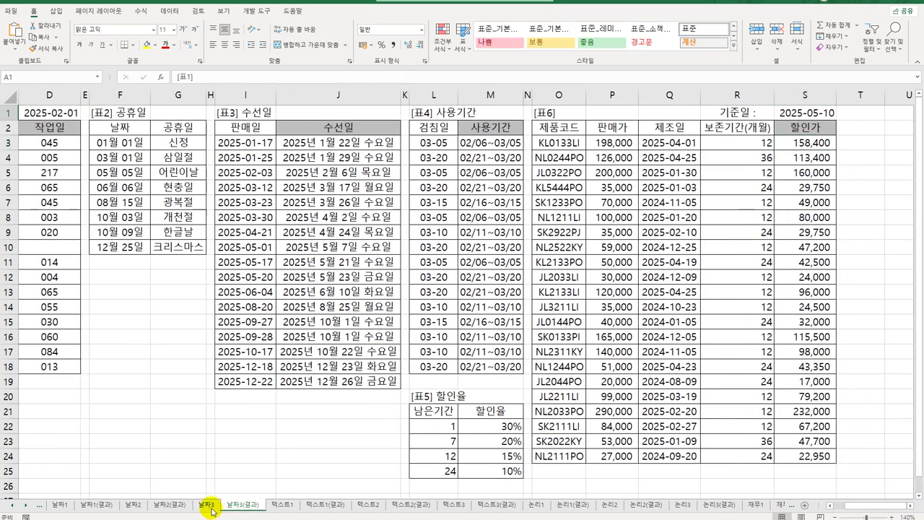
{"action": "left_click", "coordinate": [206, 506]}
{"action": "left_click", "coordinate": [234, 504]}
{"action": "left_click", "coordinate": [215, 510]}
{"action": "left_click", "coordinate": [236, 508]}
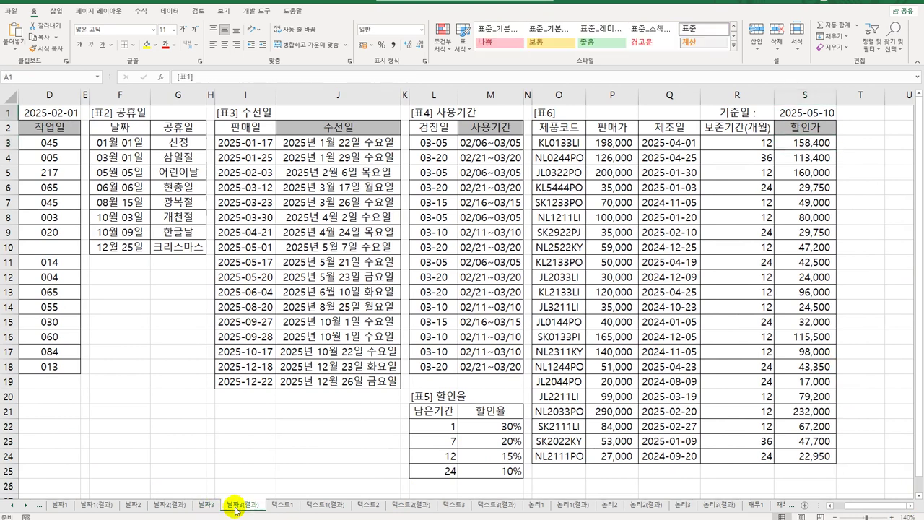